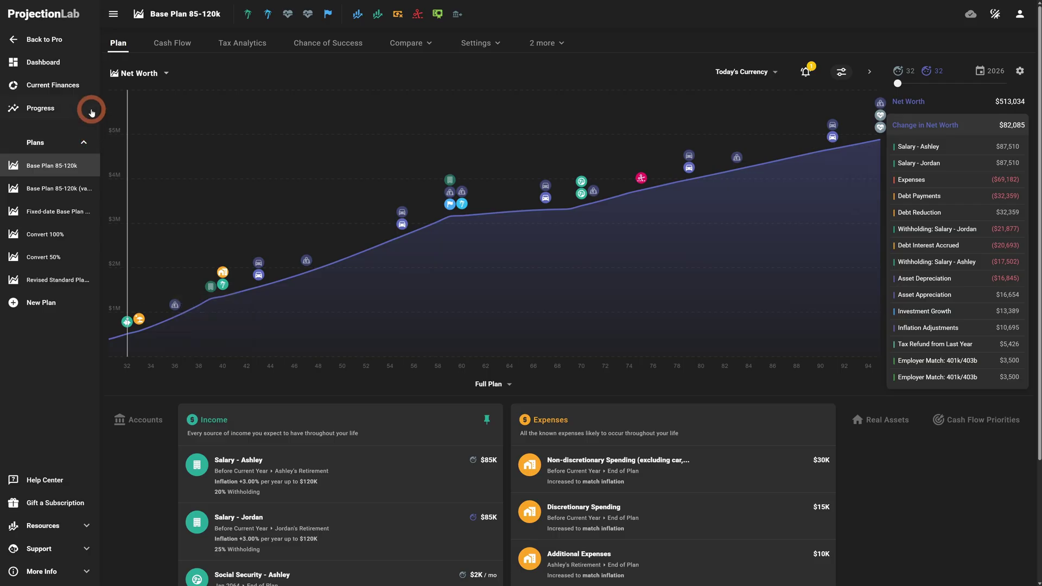
Open the current finances and examine the investment account types available to add, including Inherited IRA
left_click(58, 85)
scroll(347, 467, "down", 5)
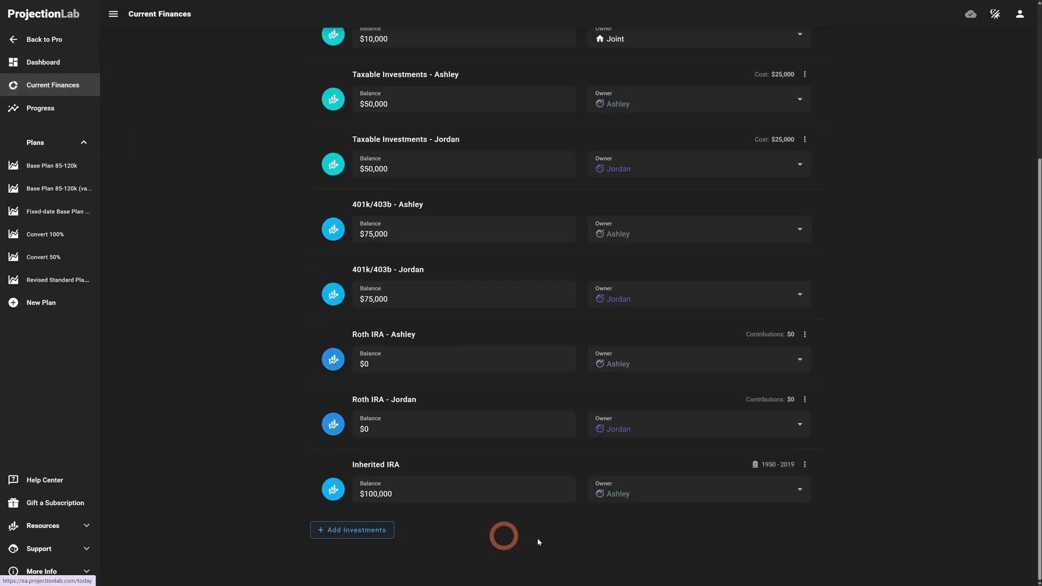
left_click(369, 533)
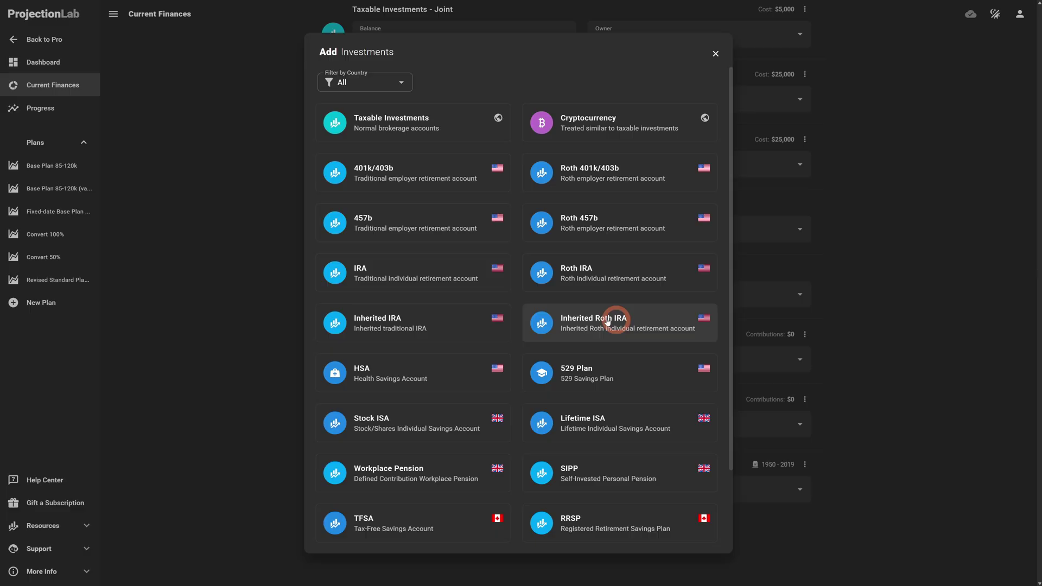
left_click(382, 326)
Review the original owner's birth and death date fields on the existing Inherited IRA and save the entry
mouse_move(774, 464)
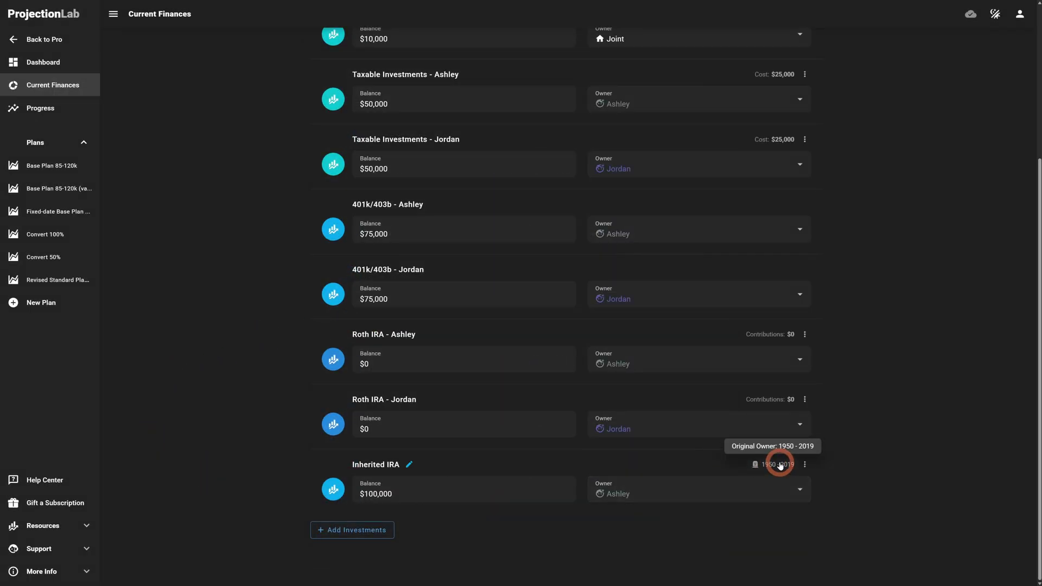
left_click(777, 465)
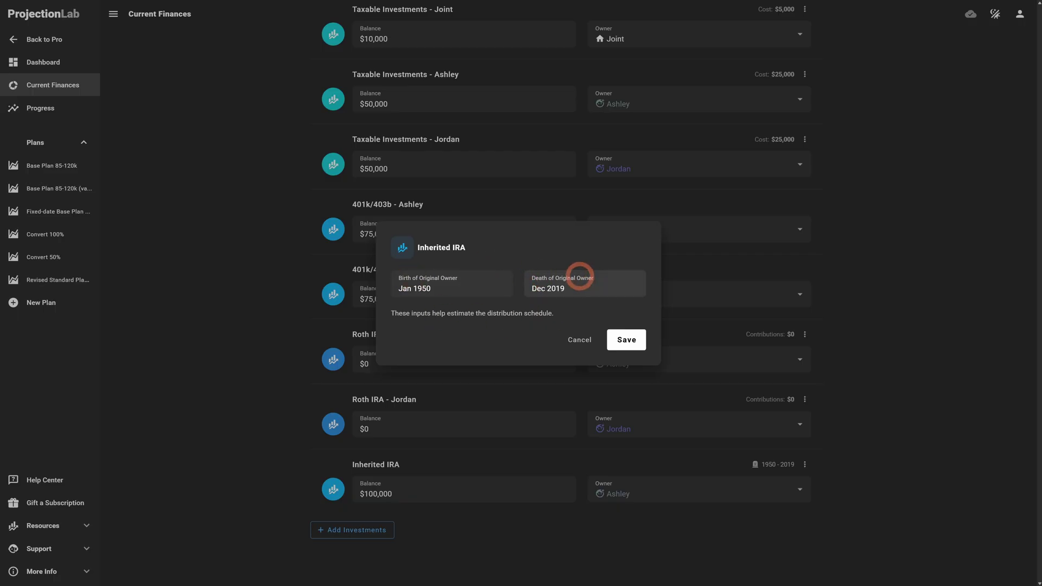
left_click(625, 339)
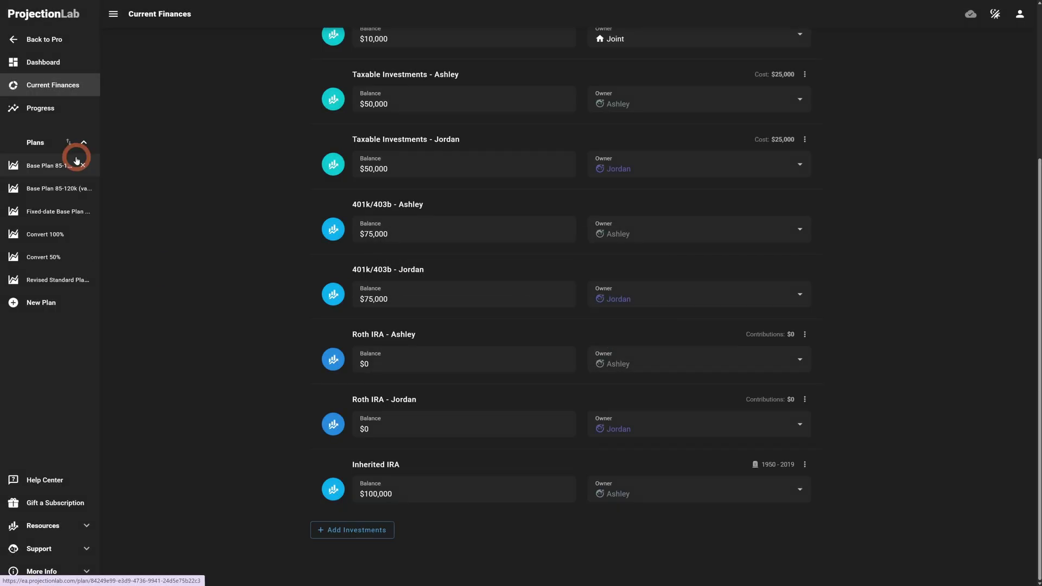
In Base Plan 85-120k, examine the Inherited IRA's required minimum distribution options and save the account with Minimum Withdrawals
left_click(42, 171)
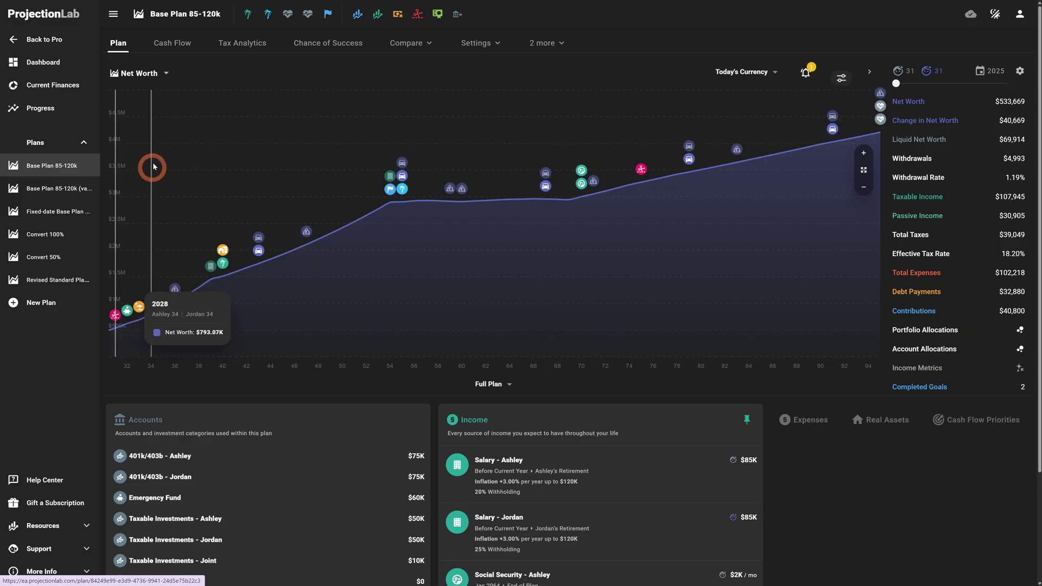
scroll(145, 254, "down", 2)
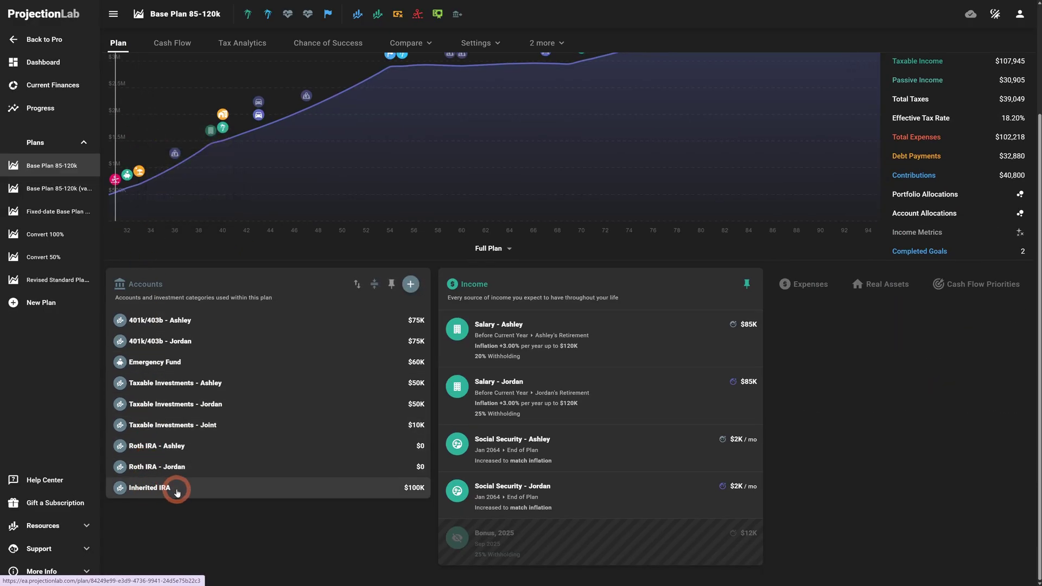
left_click(241, 491)
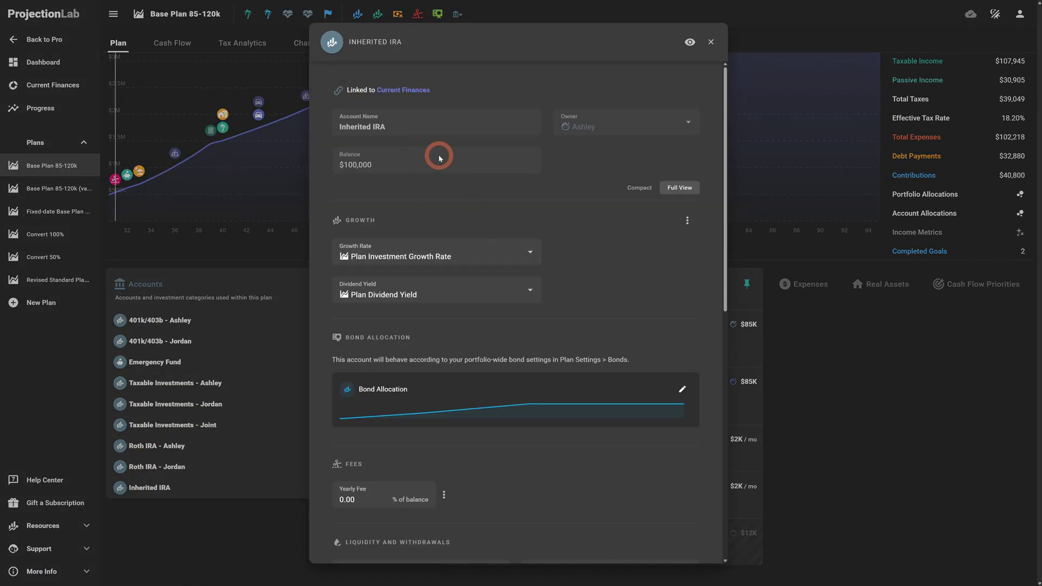
scroll(437, 158, "down", 5)
scroll(439, 158, "down", 5)
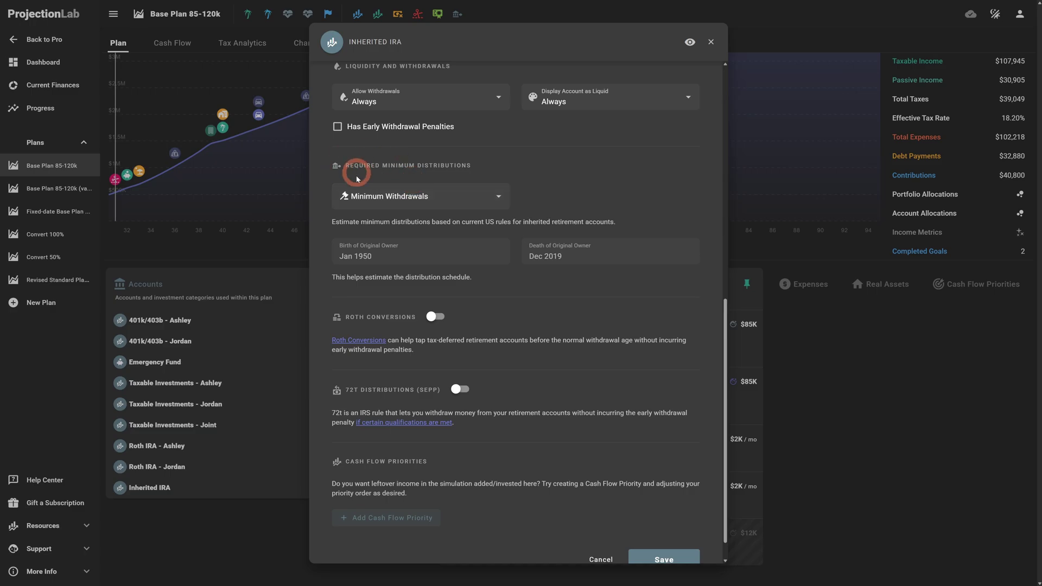
left_click(371, 196)
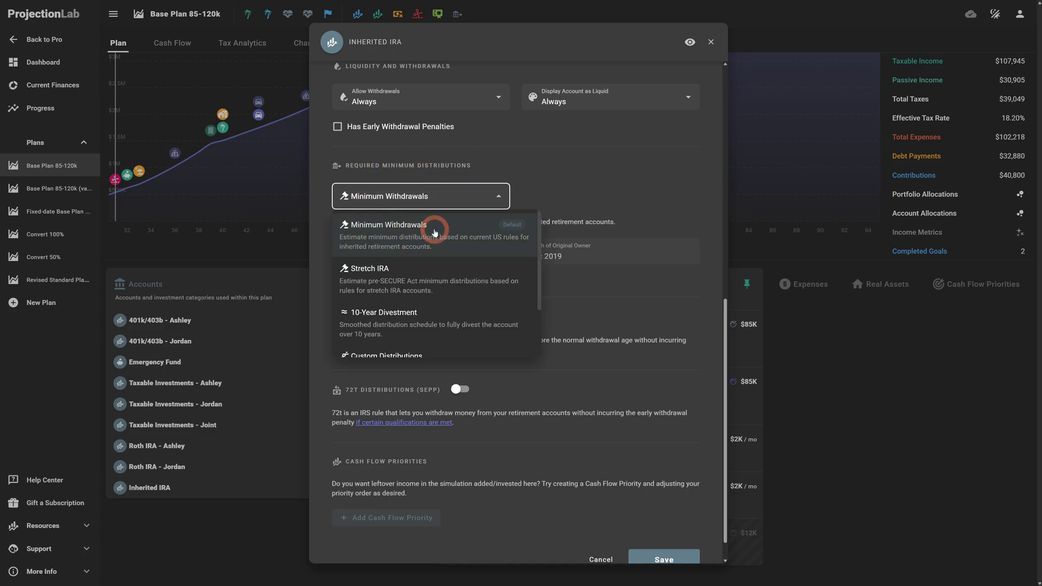
left_click(586, 180)
left_click(659, 559)
Inspect the Inherited IRA's RMD start marker on the net worth chart and the breakdown of taxable income
scroll(217, 304, "up", 3)
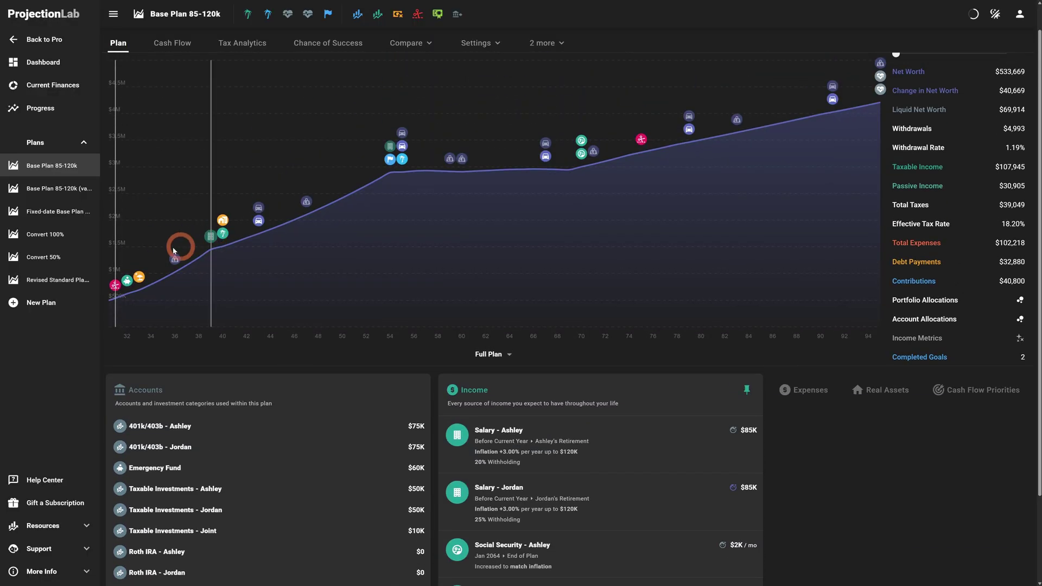
mouse_move(114, 320)
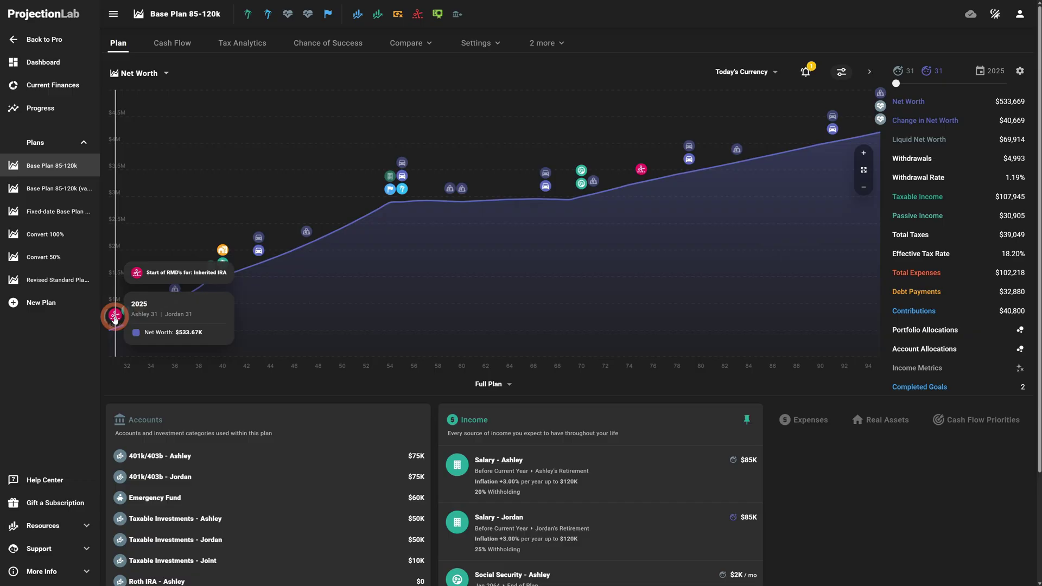
left_click(922, 197)
mouse_move(930, 299)
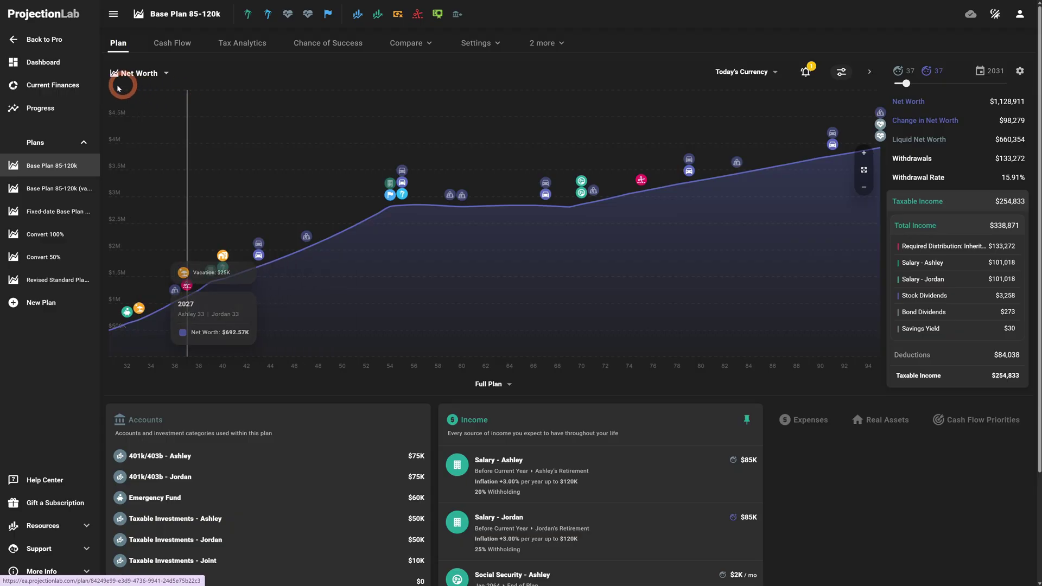
View the cost basis setting of the joint taxable investments in the current finances, leaving without saving
left_click(57, 84)
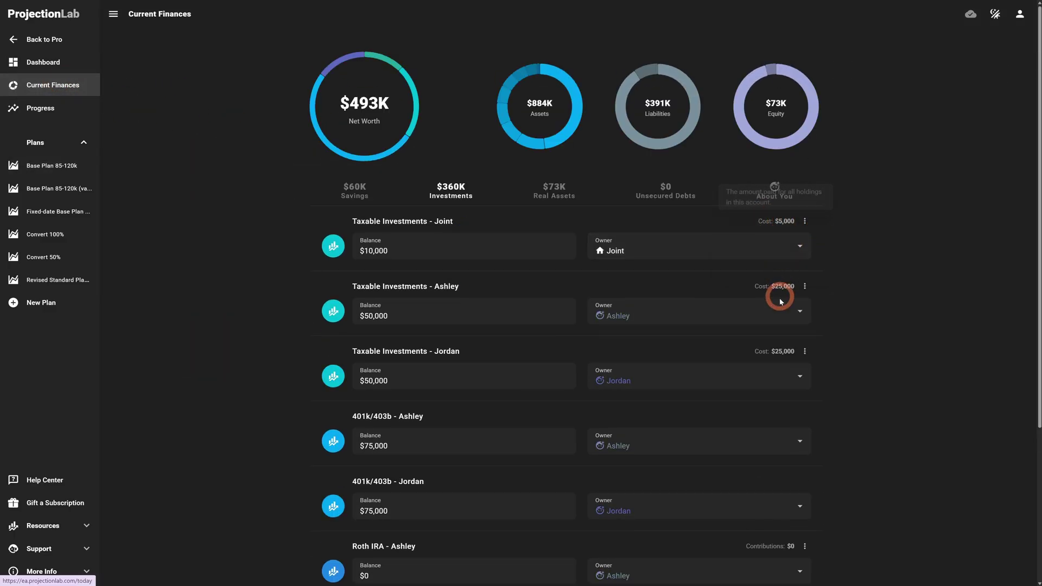
mouse_move(783, 290)
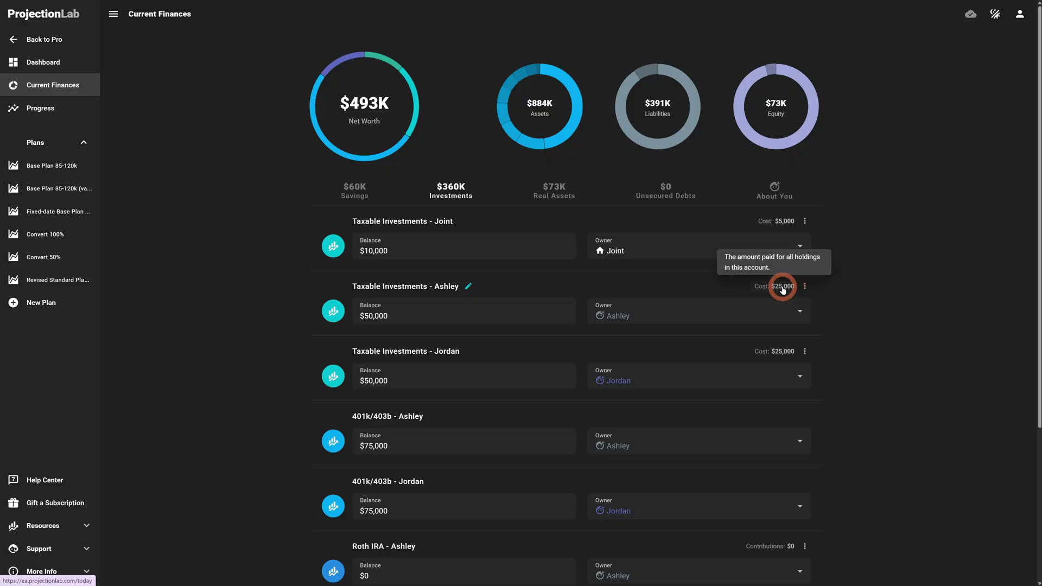
left_click(783, 221)
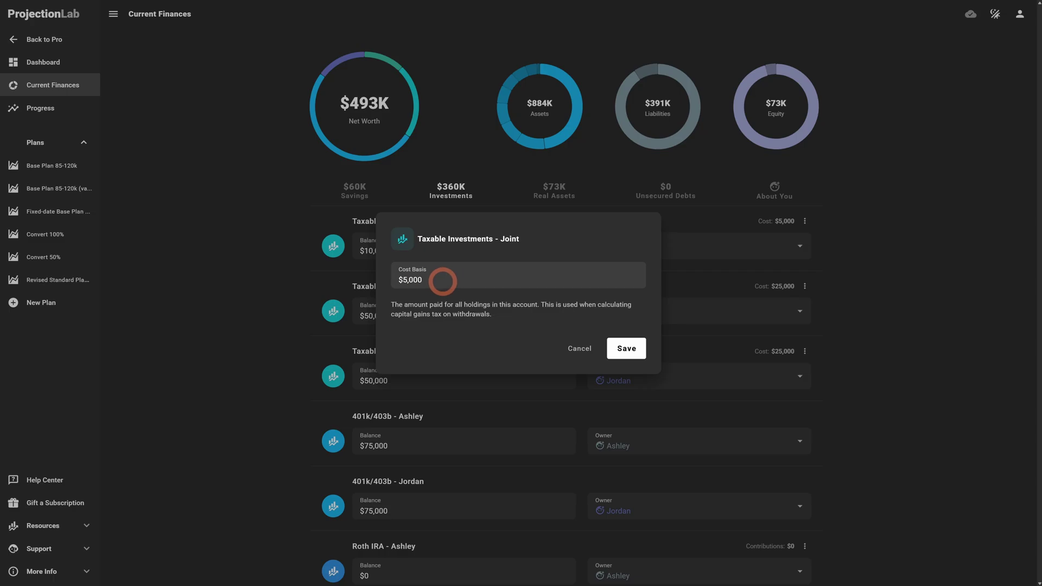
left_click(431, 282)
left_click(578, 347)
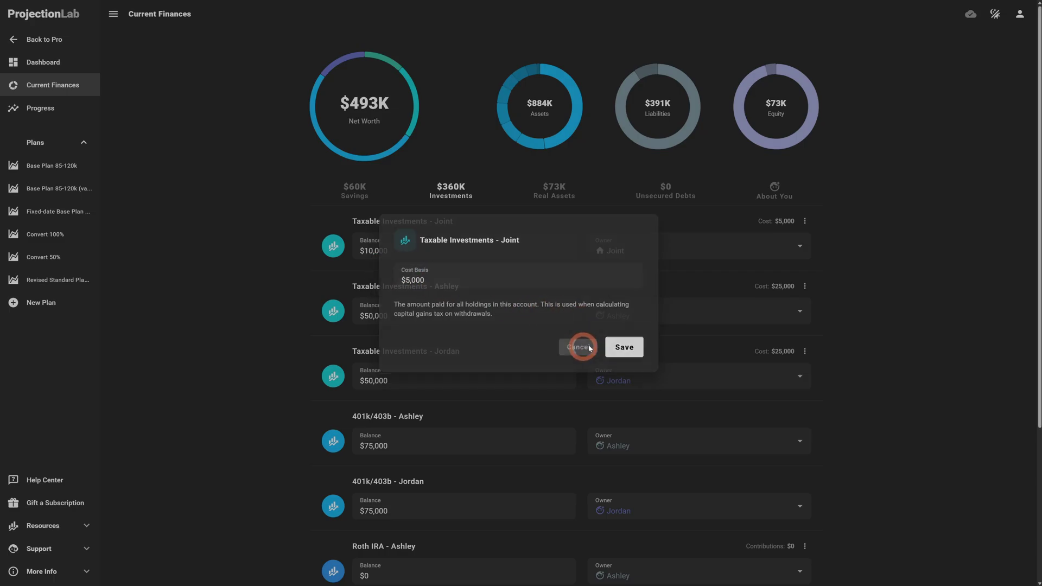
View the past contributions setting of the first owner's Roth IRA, leaving without saving
scroll(784, 340, "down", 4)
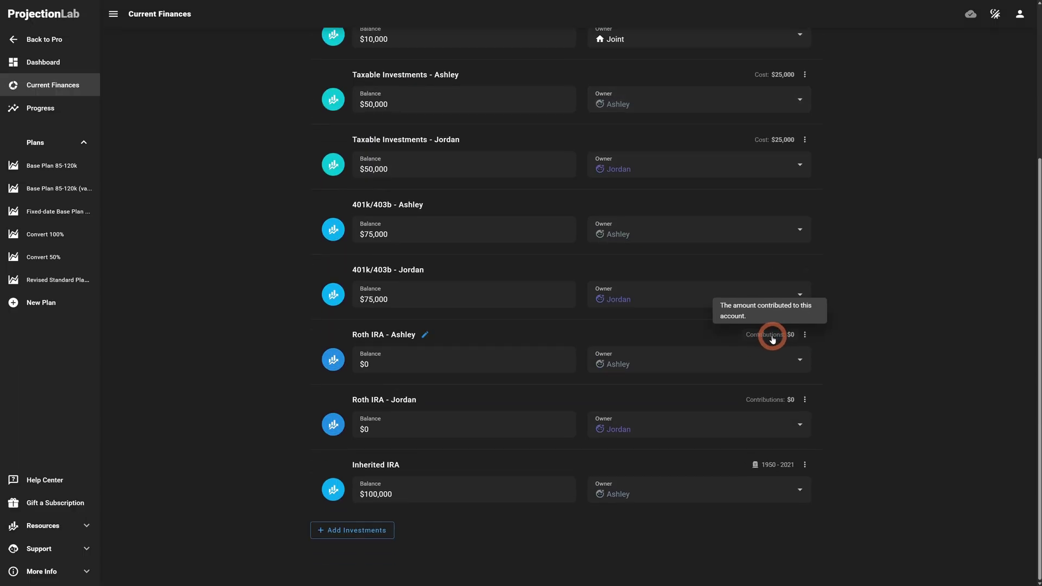
left_click(776, 335)
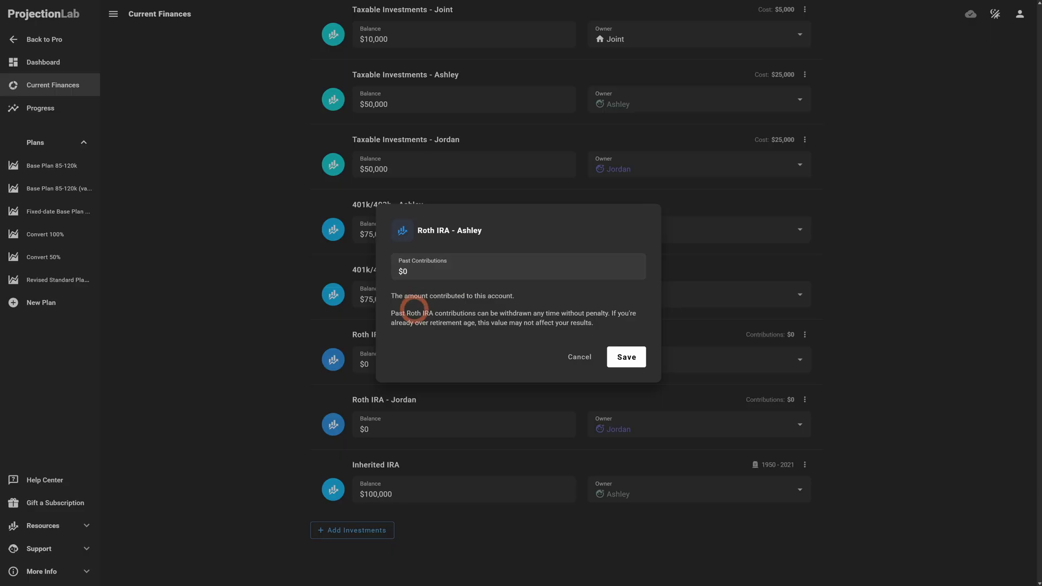
left_click(577, 359)
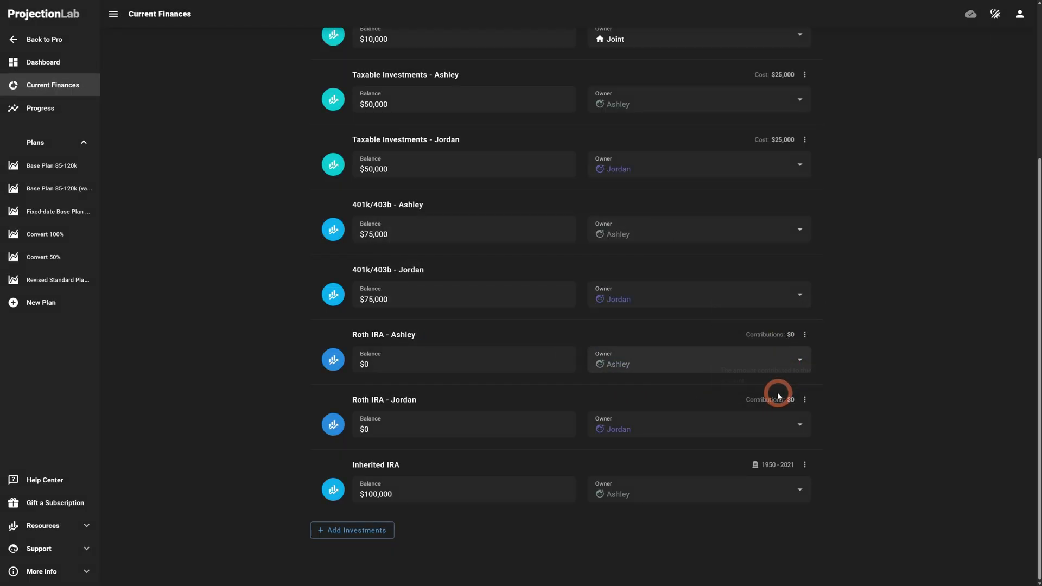
Check the cost entries of the joint and first individual taxable investment accounts
scroll(776, 331, "up", 4)
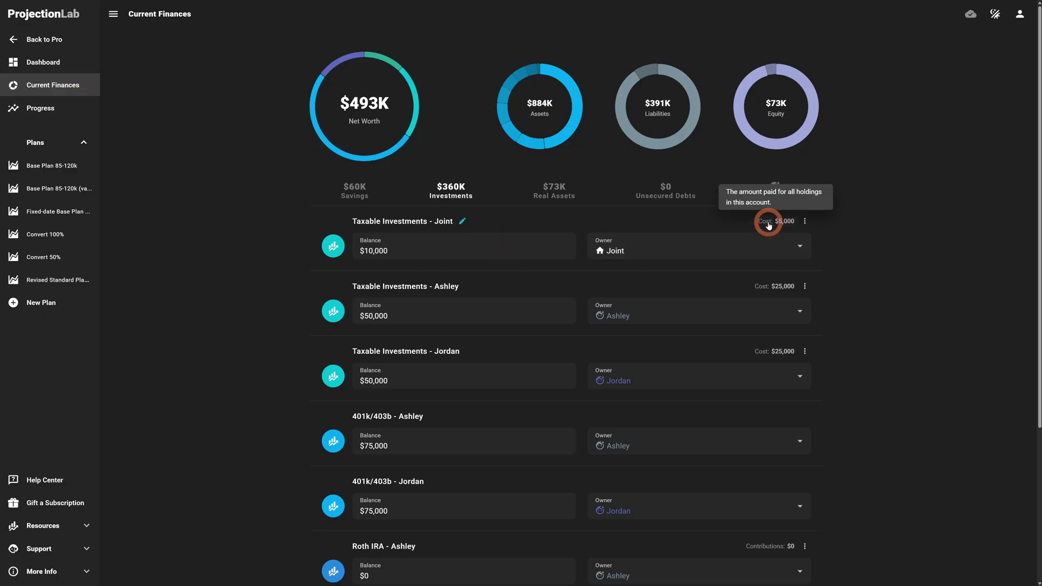
mouse_move(769, 288)
mouse_move(781, 223)
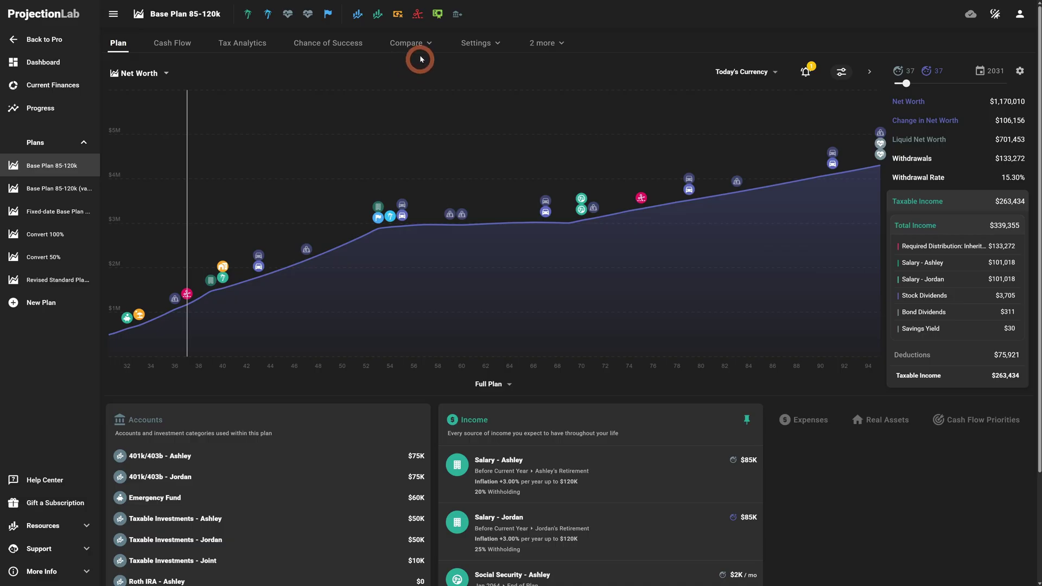
In the Base Plan 85-120k tax settings, set the state of residence for ordinary income tax to New York
left_click(416, 16)
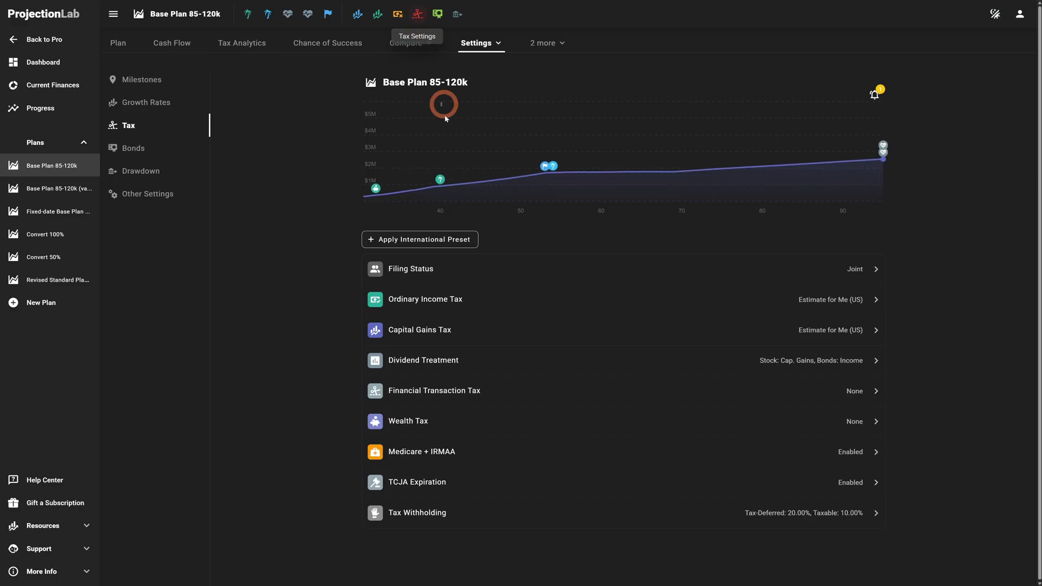
left_click(786, 311)
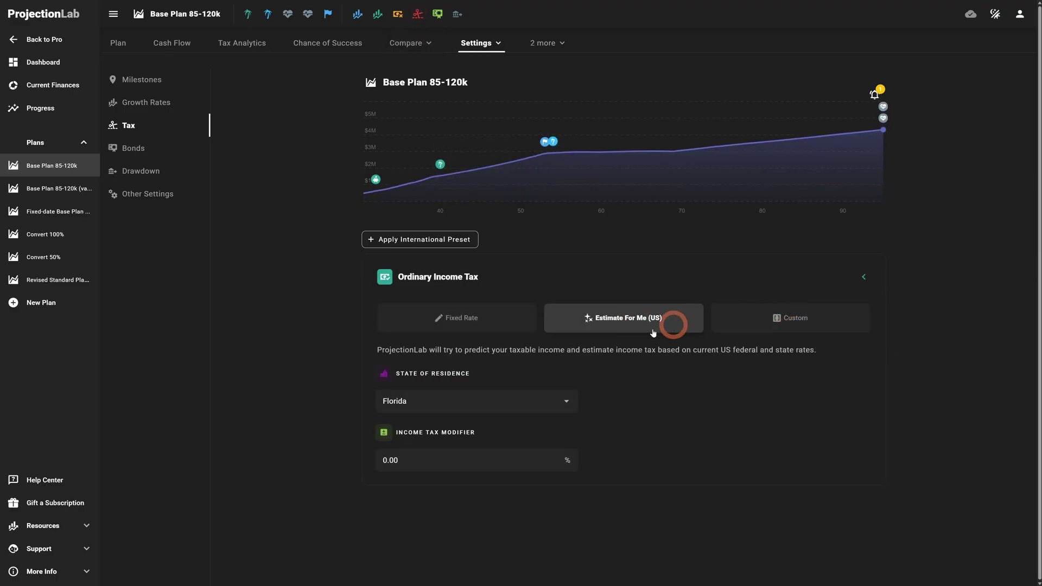
left_click(464, 406)
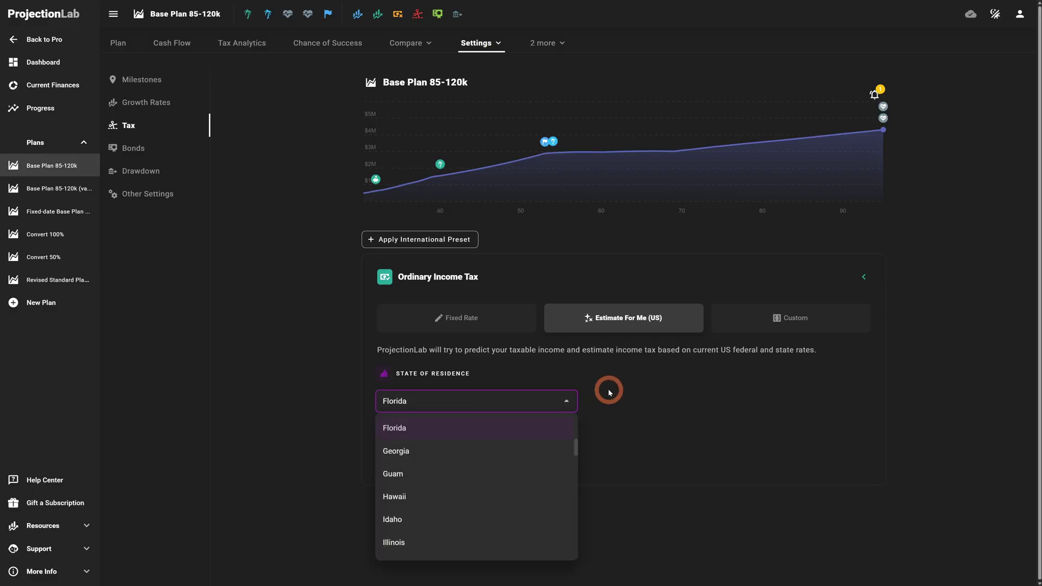
type("new")
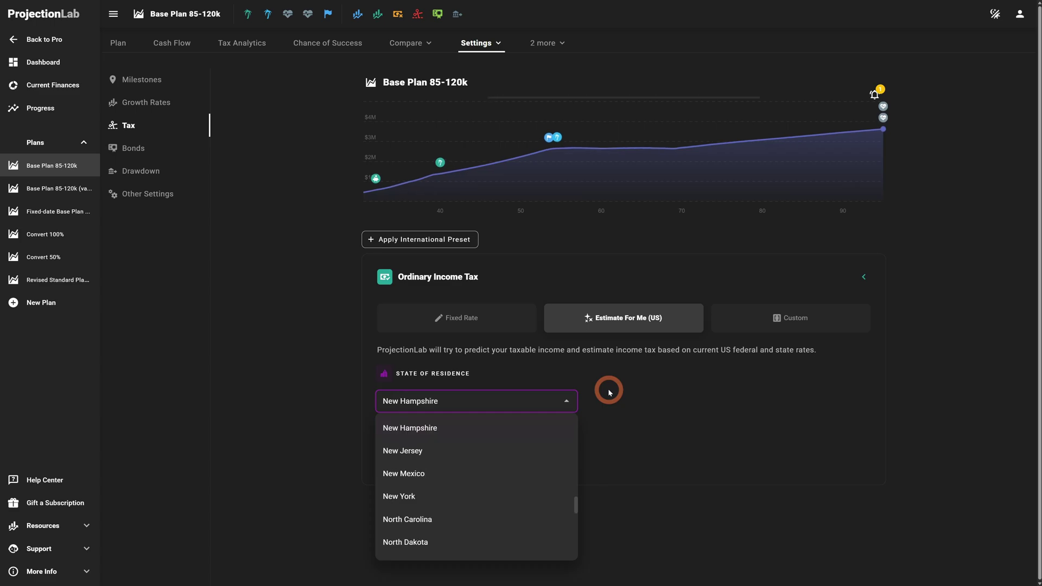
left_click(431, 494)
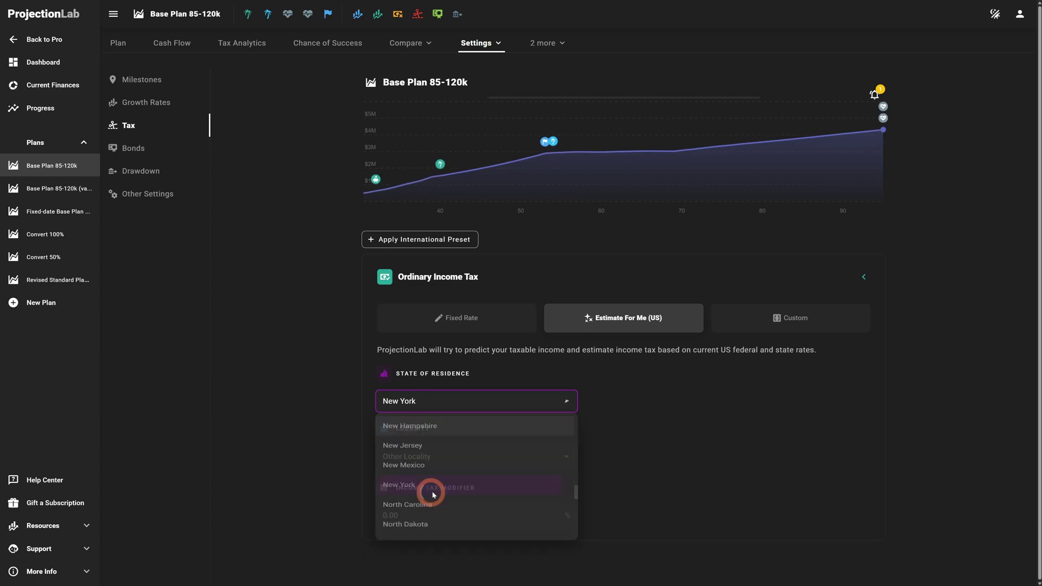
Set the locality for the ordinary income tax estimate to New York City and review the other locality options
left_click(458, 458)
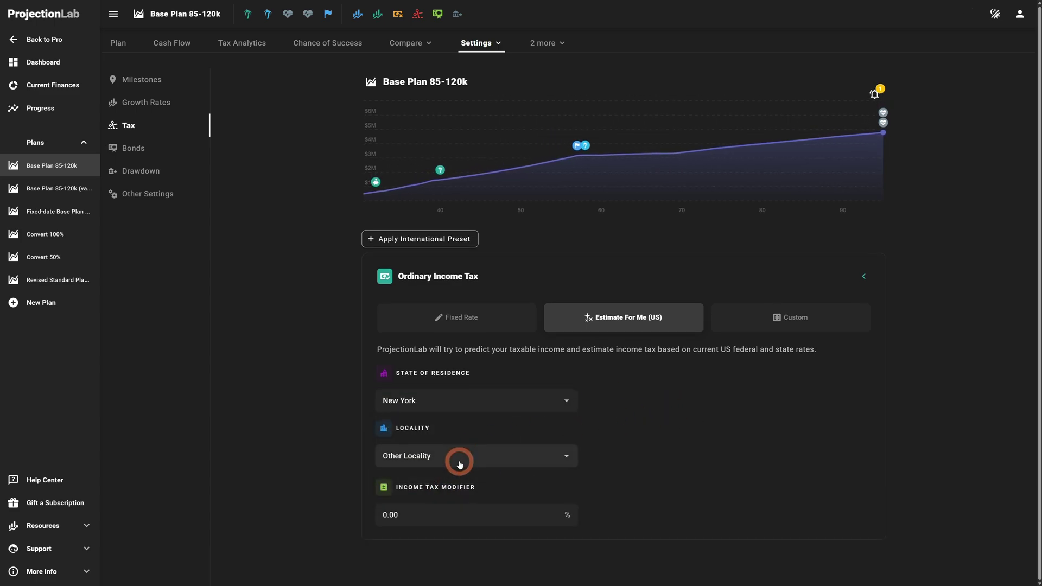
left_click(630, 456)
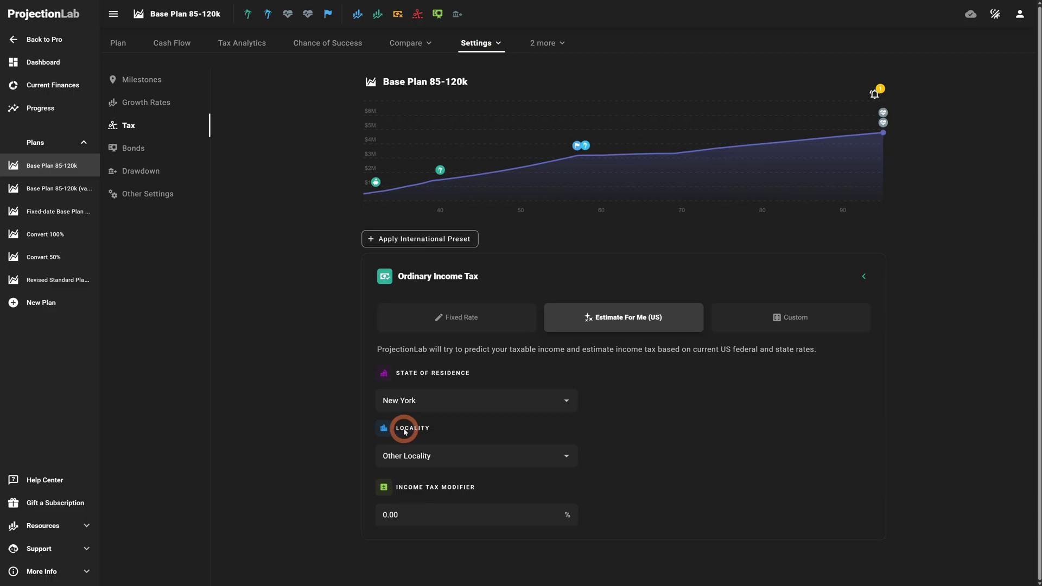
left_click(462, 457)
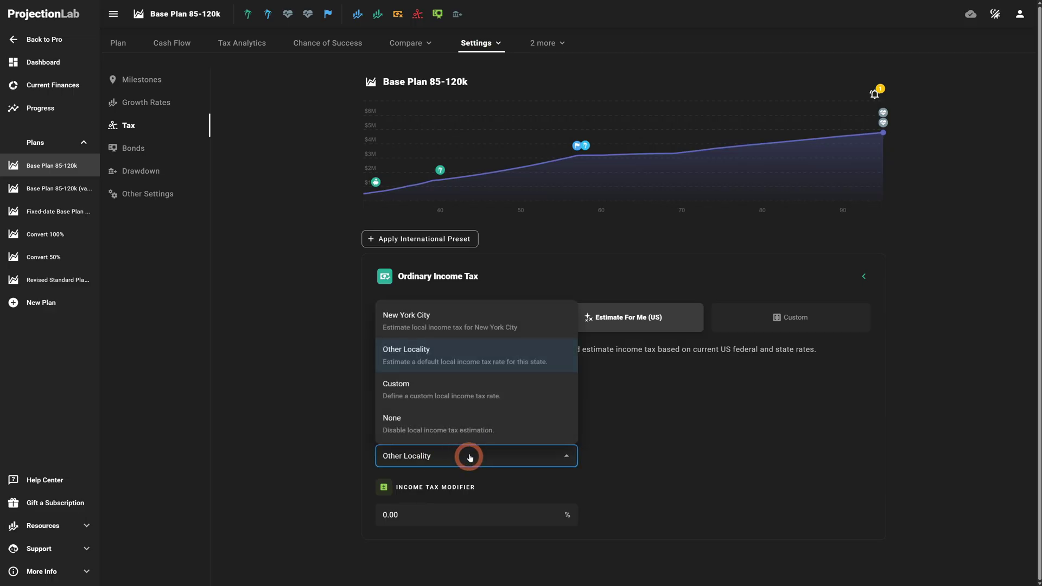
left_click(478, 319)
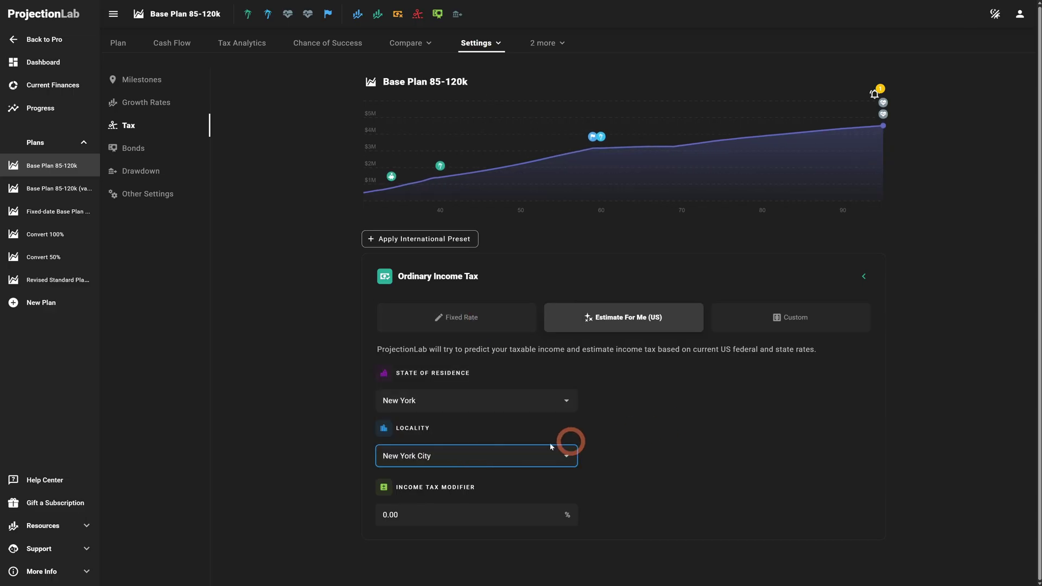
left_click(432, 458)
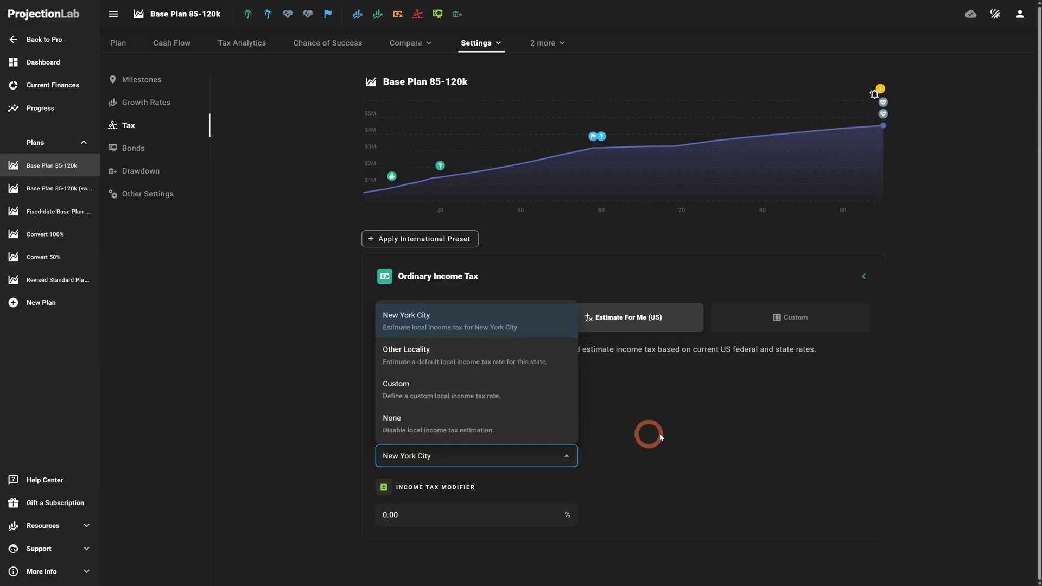
left_click(592, 455)
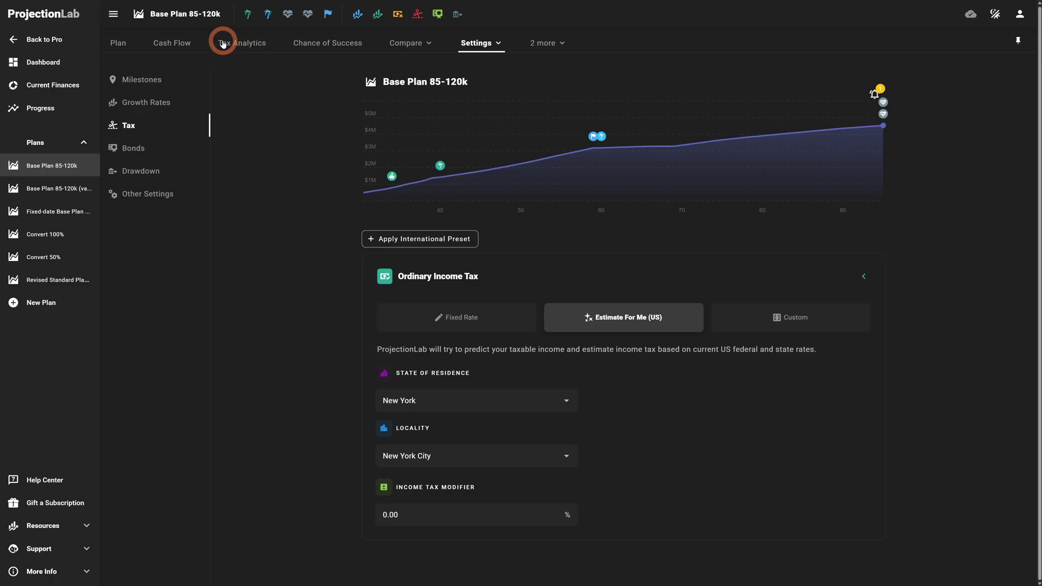
Open the plan's tax analytics and examine the yearly income chart and effective brackets
left_click(246, 48)
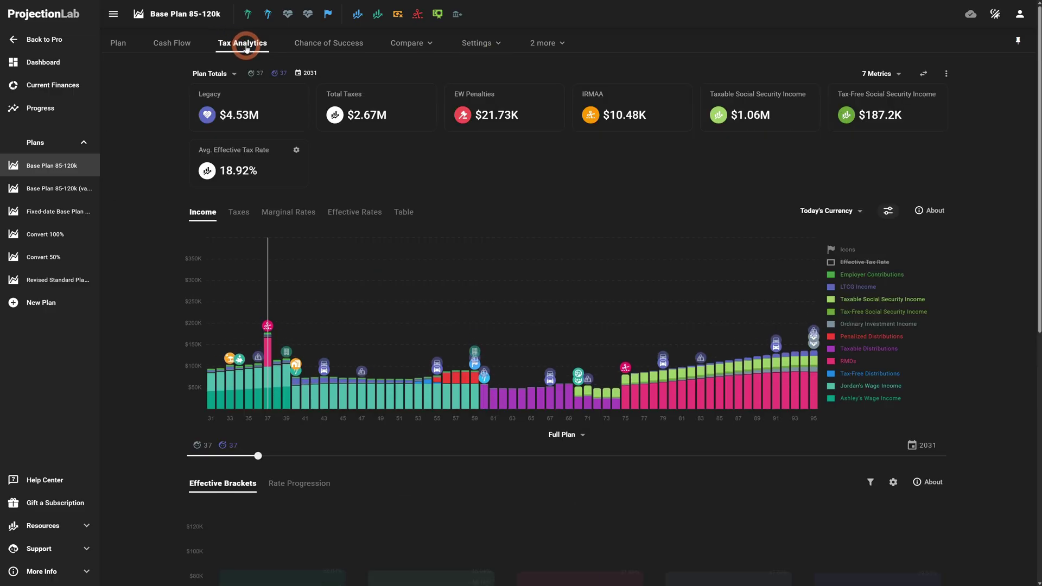
scroll(256, 282, "down", 2)
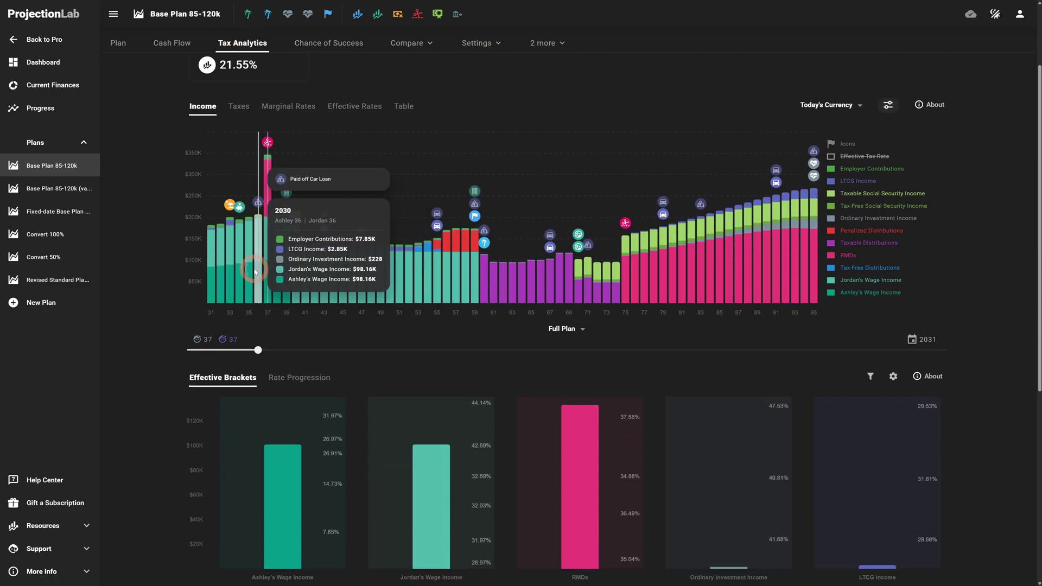
Examine the 2030 effective tax brackets for both partners' wage incomes
scroll(254, 272, "down", 4)
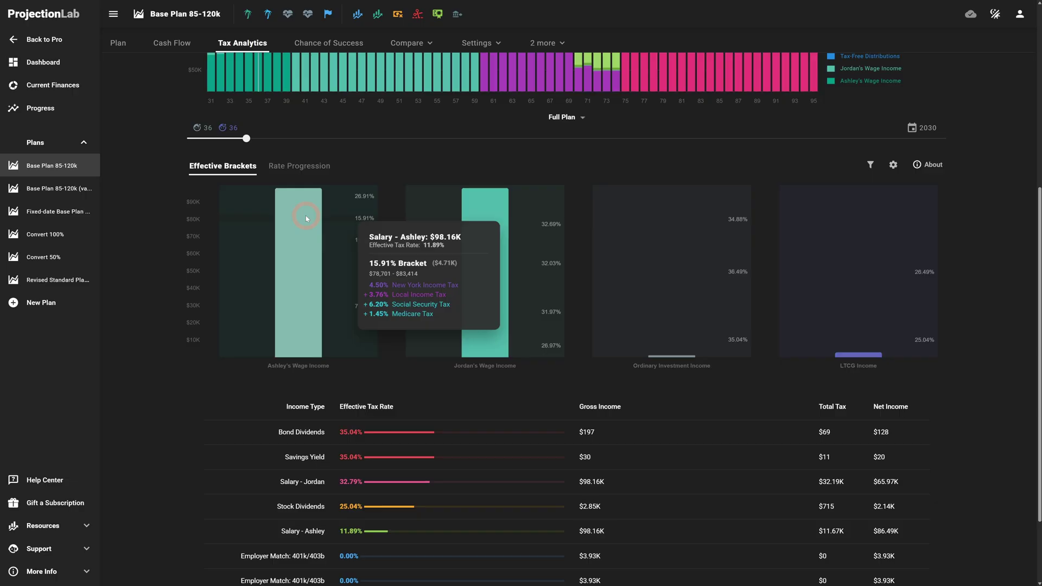
mouse_move(485, 339)
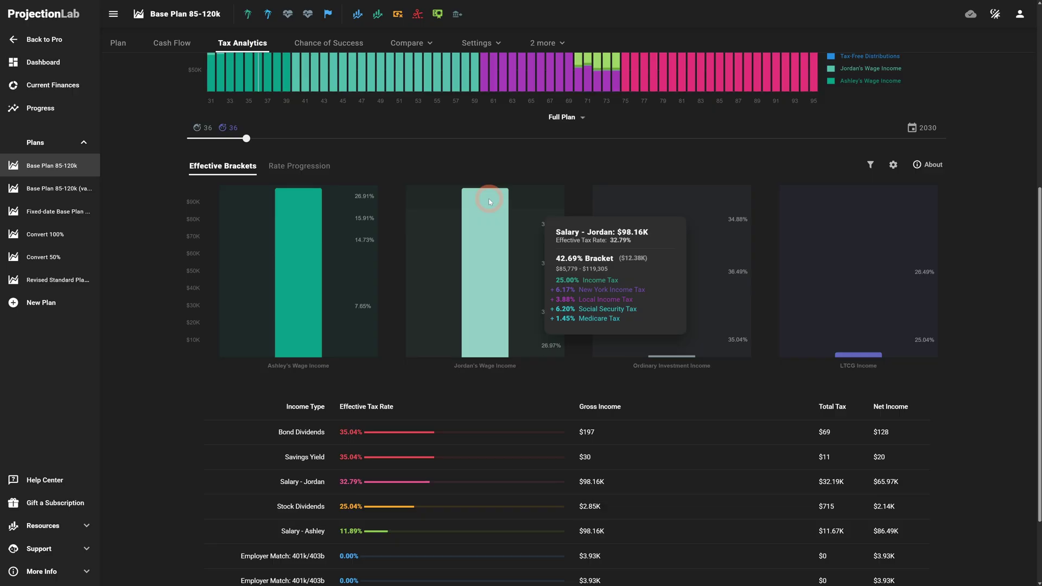
In the plan's ordinary income tax settings, set the state of residence to Pennsylvania and the locality to Philadelphia
left_click(417, 14)
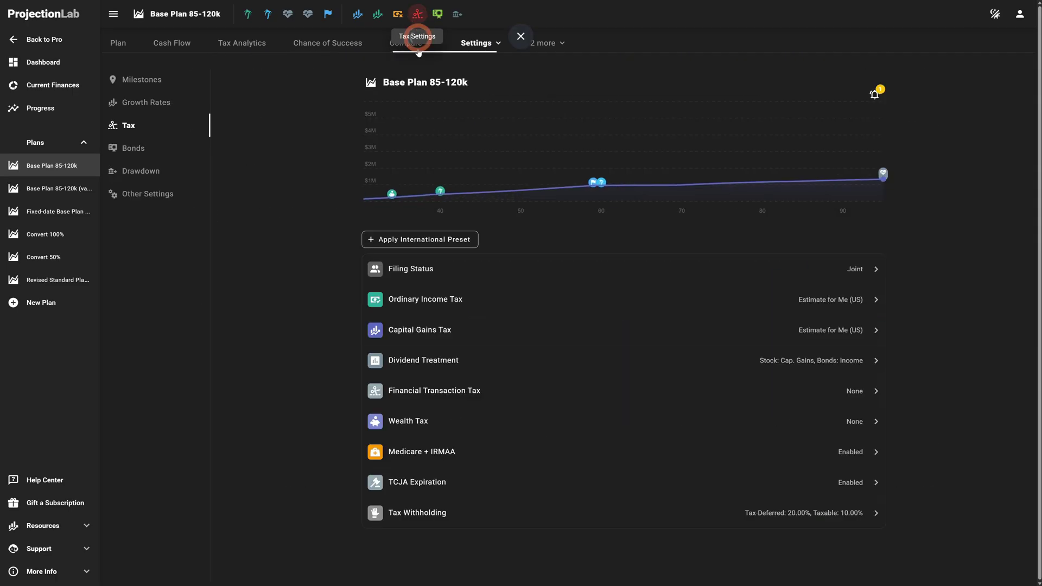
left_click(487, 295)
left_click(440, 406)
key("p")
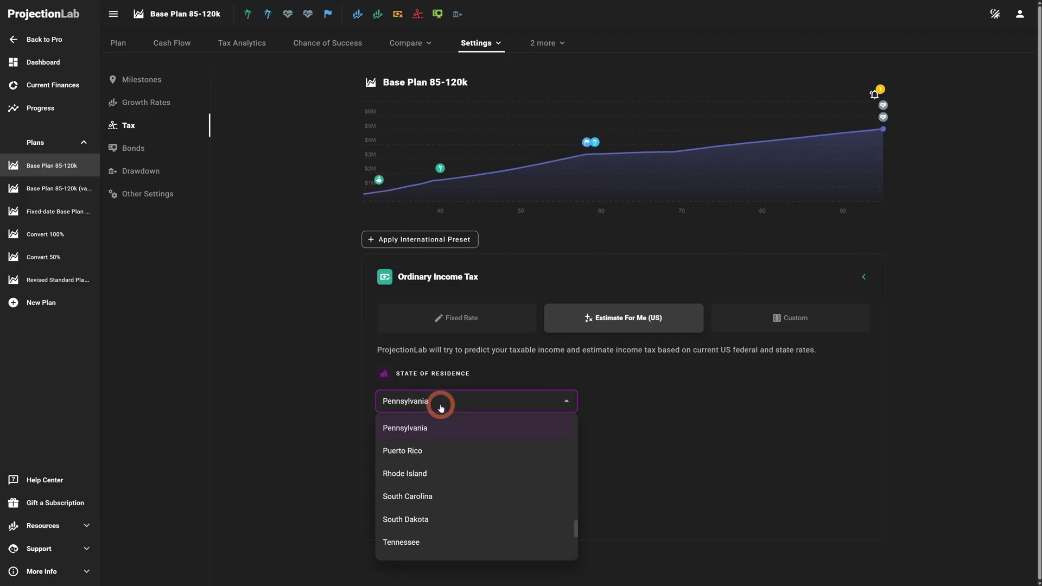
left_click(459, 427)
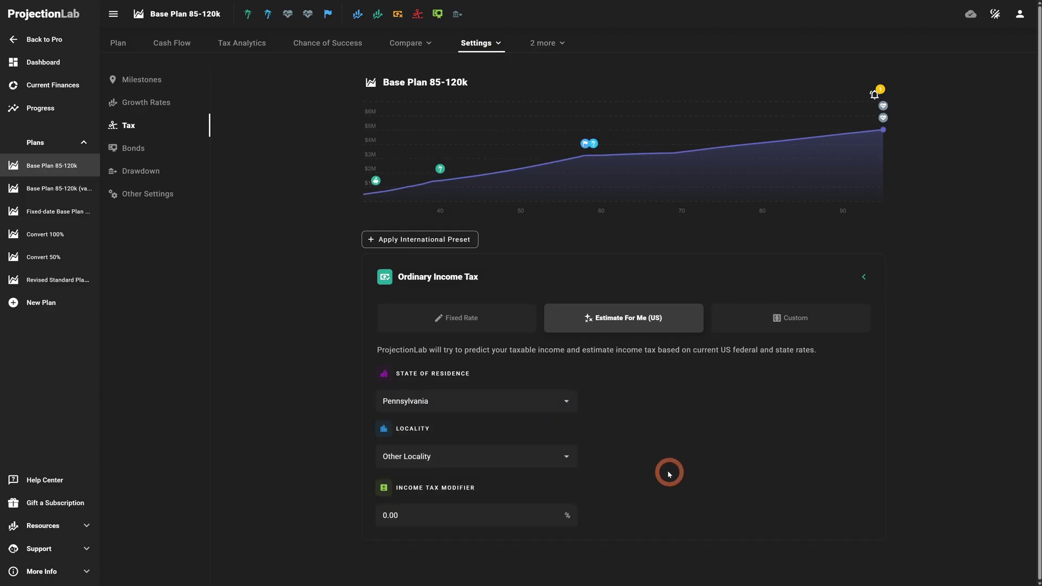
left_click(527, 457)
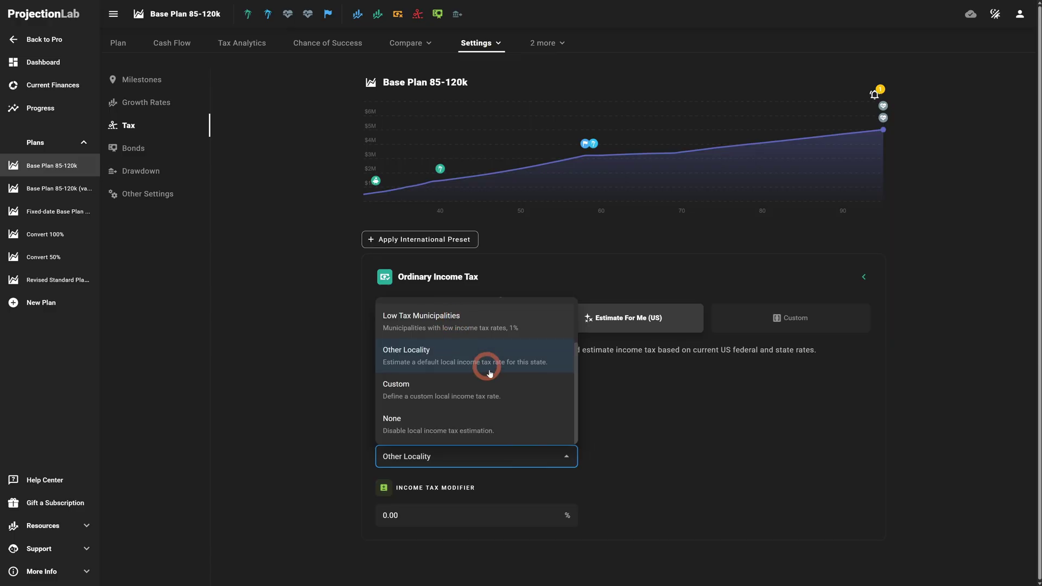
scroll(468, 361, "up", 2)
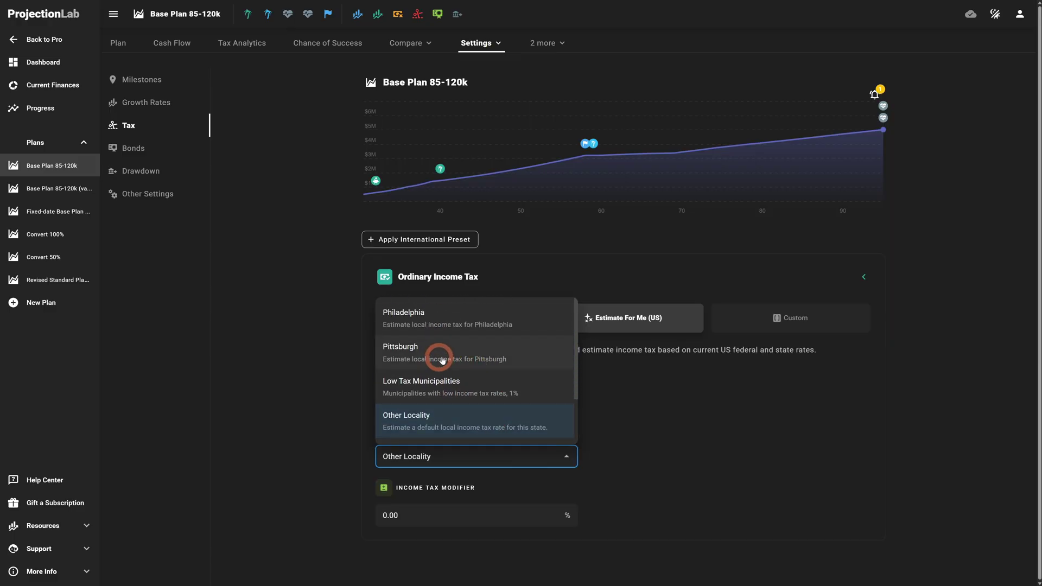
left_click(440, 313)
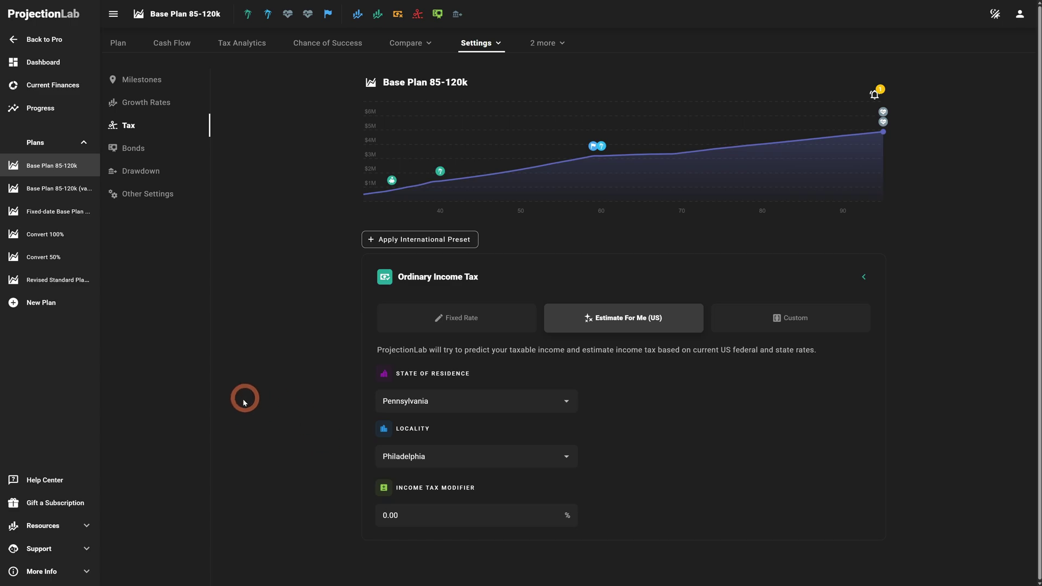
Examine the 2030 effective brackets in the tax analytics for wage, ordinary investment and LTCG income under the Philadelphia estimate
left_click(239, 47)
scroll(255, 258, "down", 2)
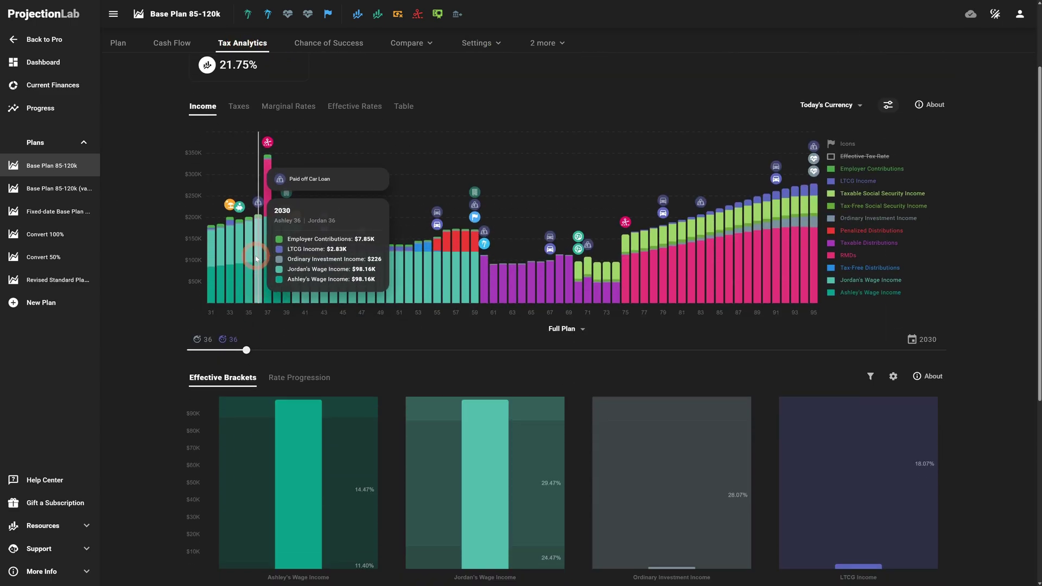
scroll(261, 282, "down", 2)
mouse_move(289, 465)
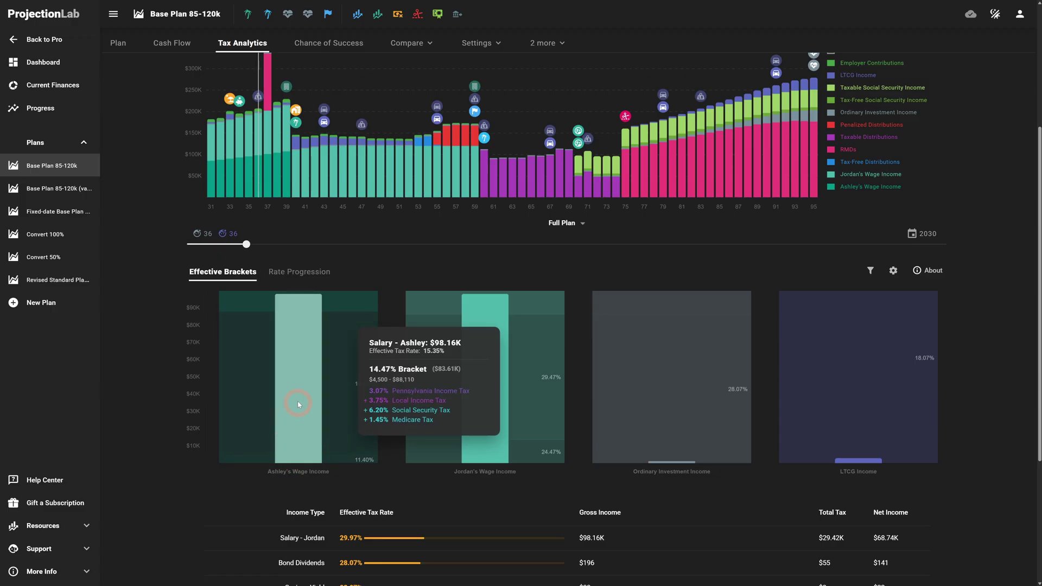
mouse_move(491, 299)
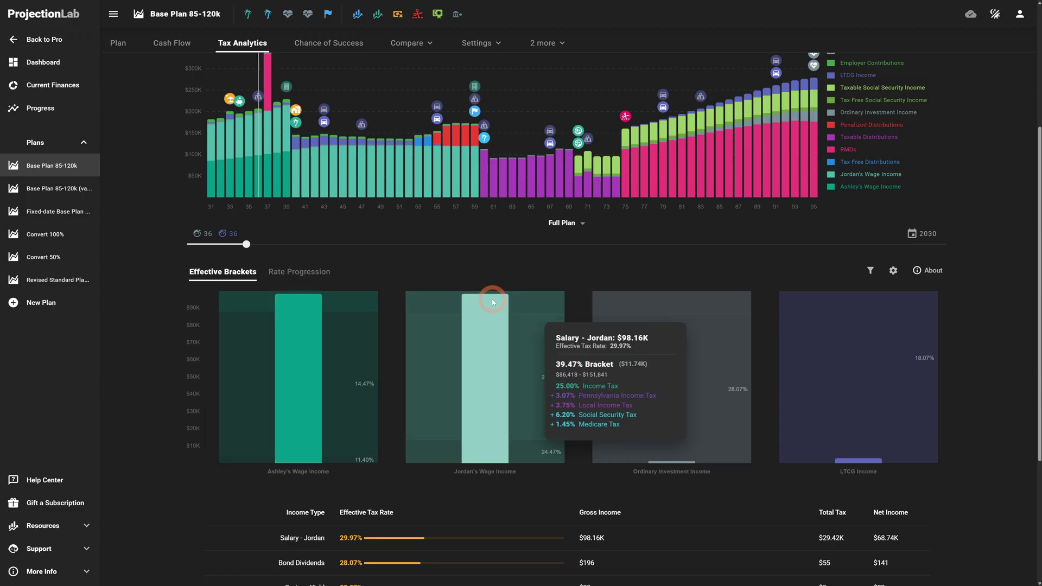
mouse_move(677, 456)
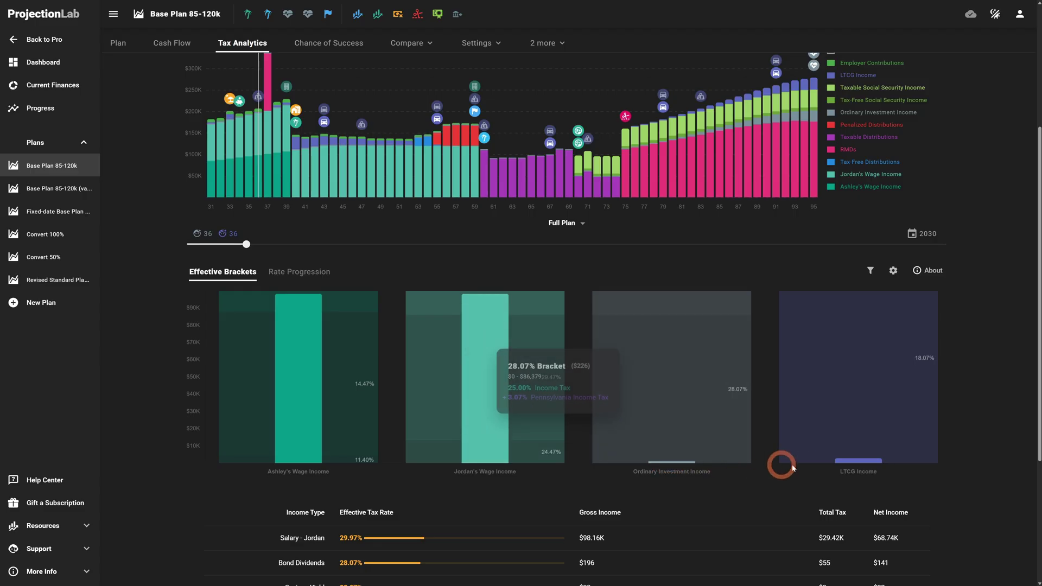
mouse_move(850, 463)
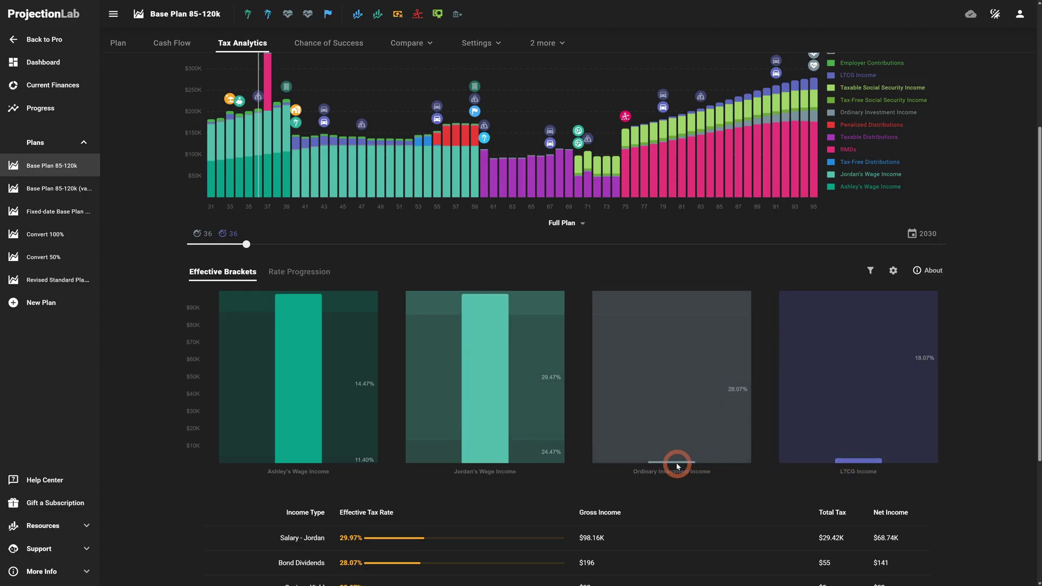
mouse_move(486, 364)
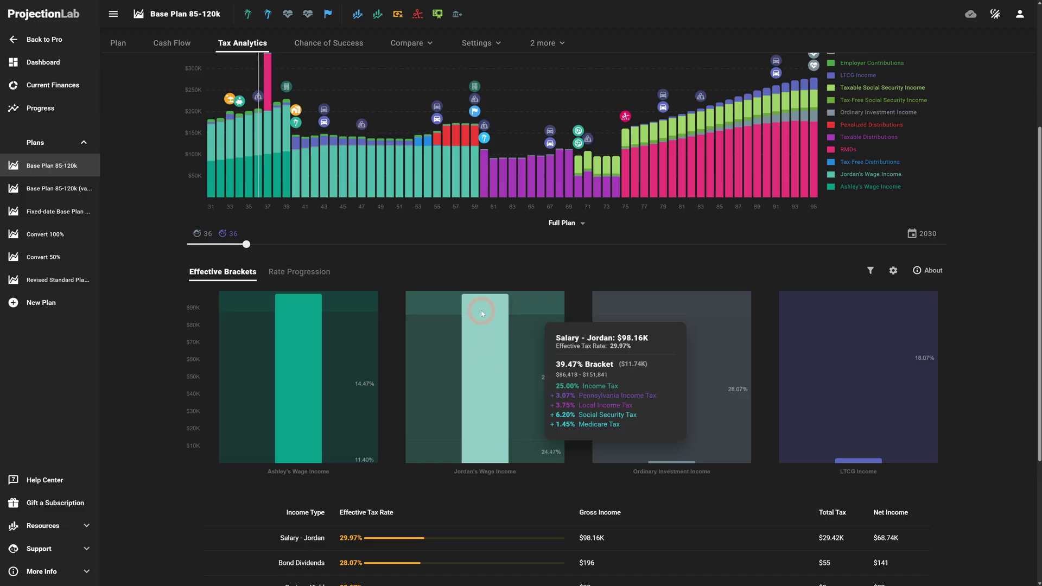
mouse_move(297, 317)
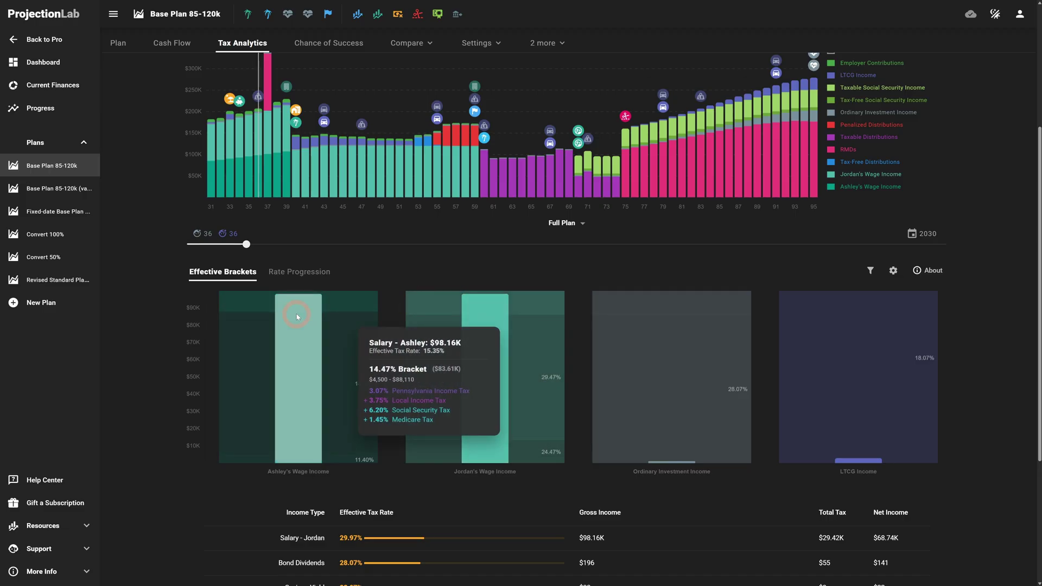
scroll(689, 407, "up", 4)
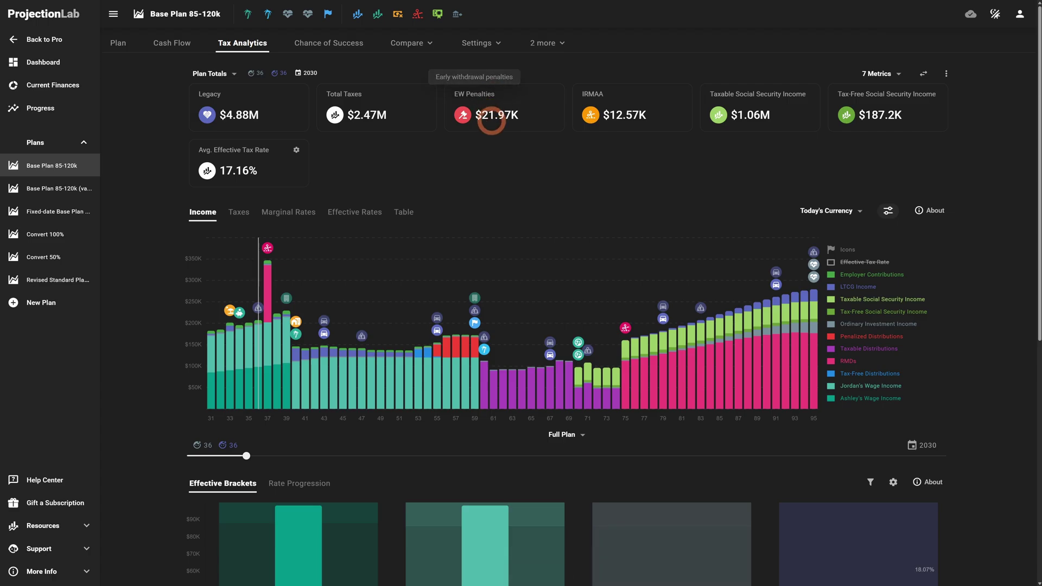
Review Pennsylvania's locality options in the ordinary income tax settings and set the locality to None
left_click(418, 15)
left_click(494, 302)
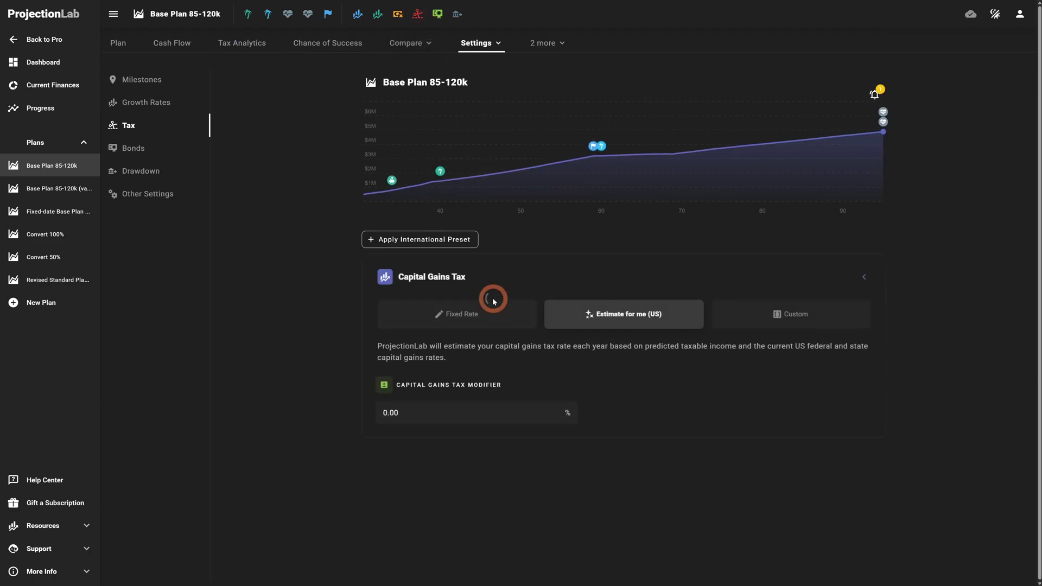
left_click(710, 385)
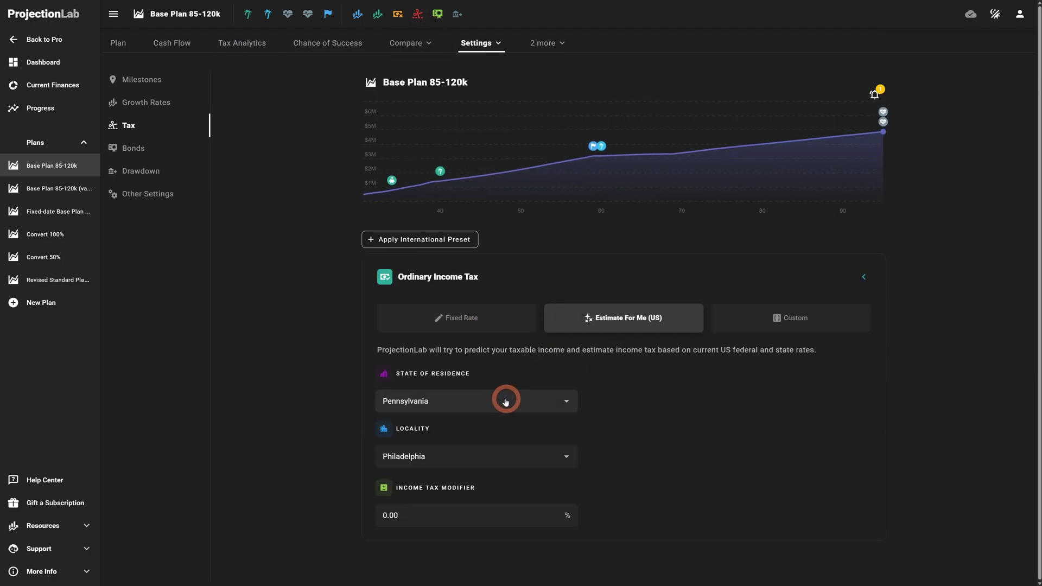
left_click(472, 458)
scroll(465, 380, "down", 2)
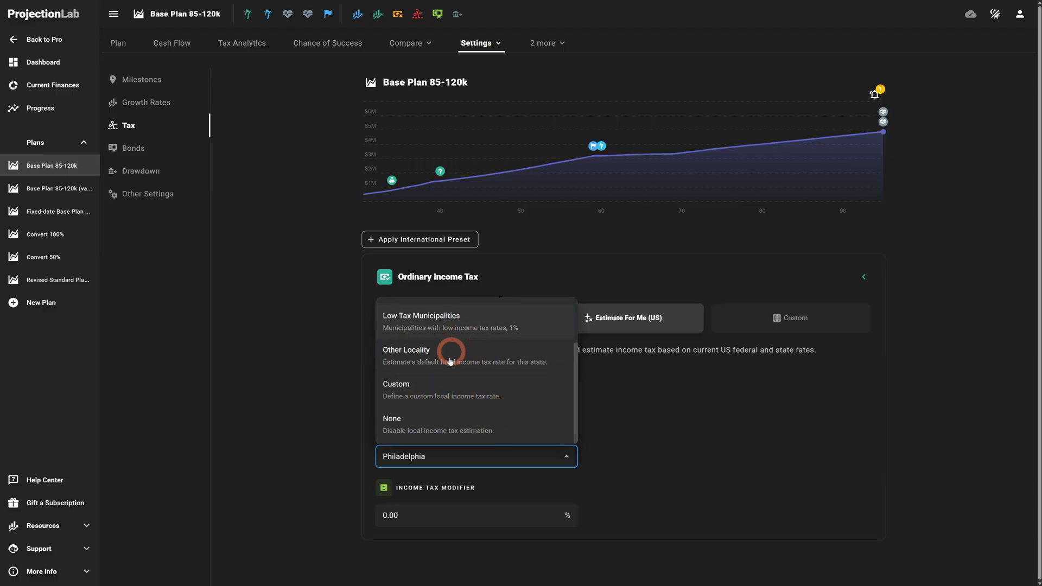
scroll(495, 396, "up", 2)
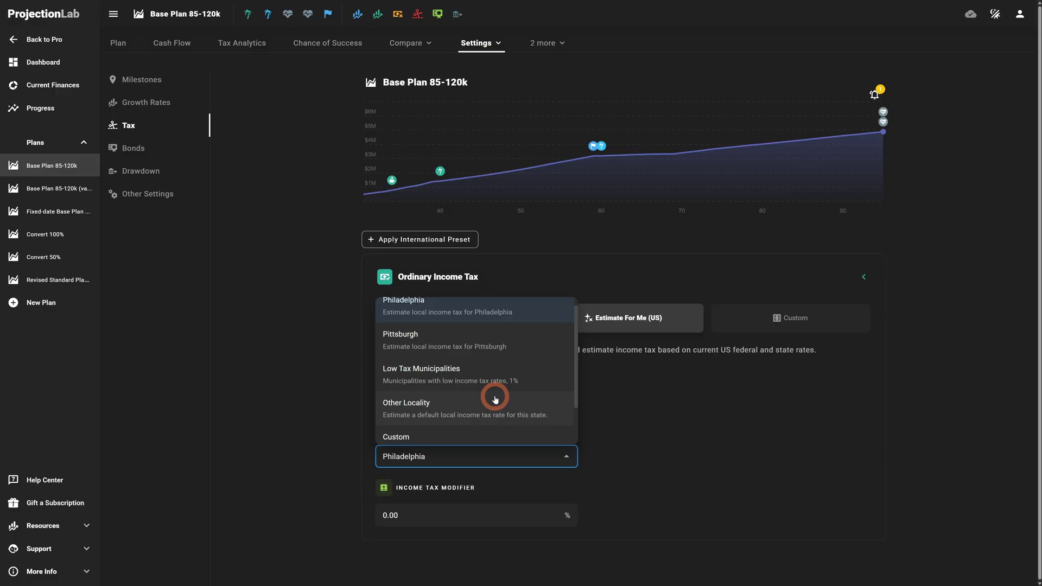
scroll(495, 399, "down", 2)
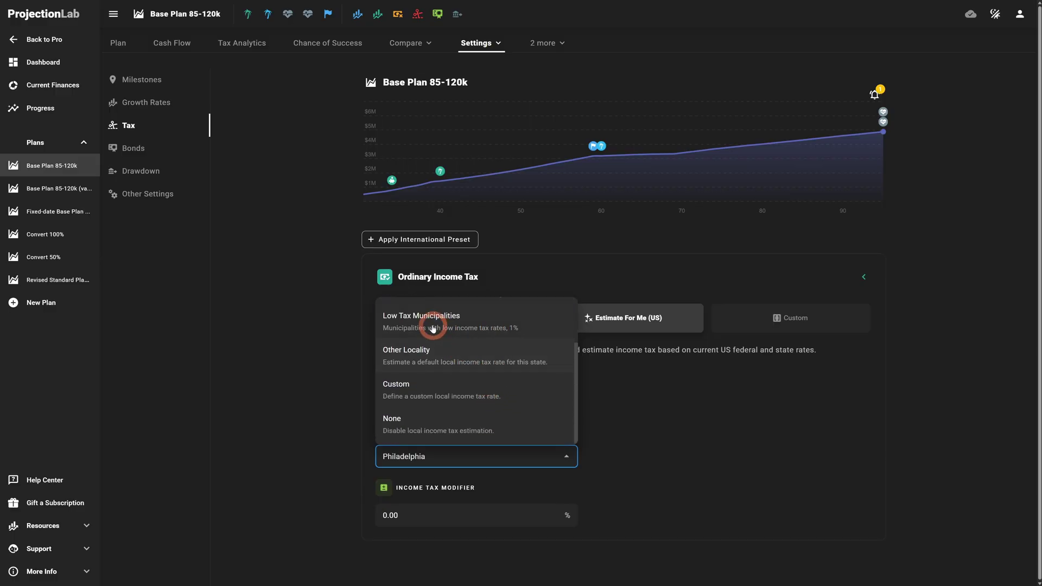
left_click(434, 393)
left_click(473, 460)
left_click(430, 423)
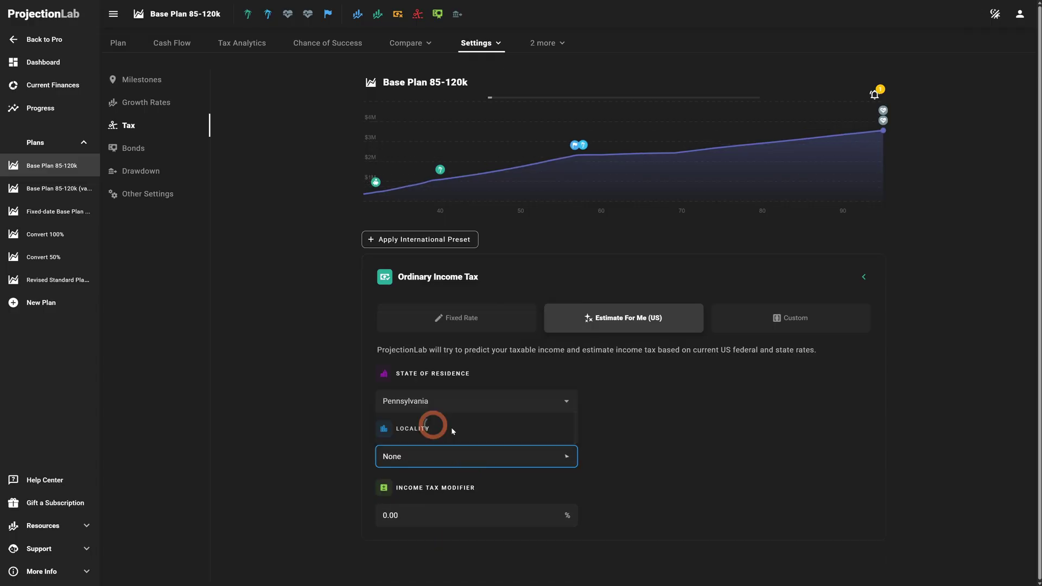
left_click(704, 444)
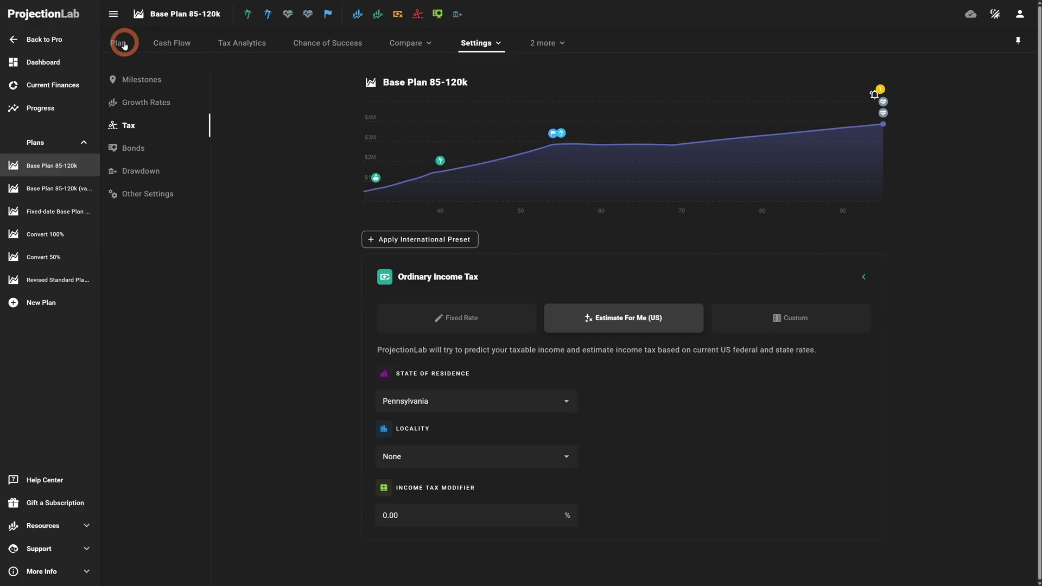
Select the year 2060 in the tax analytics income chart and examine its effective brackets
left_click(238, 42)
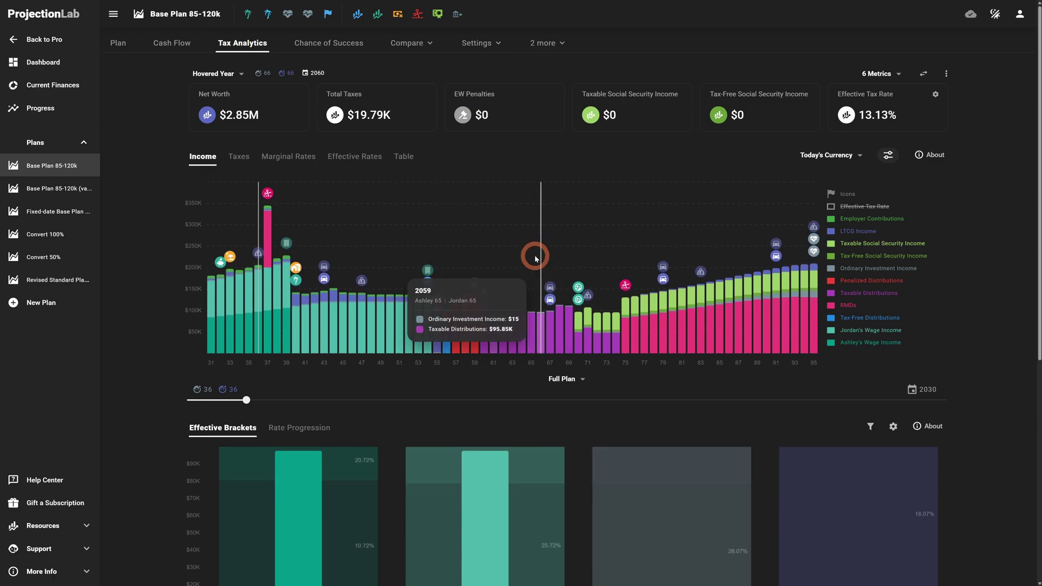
left_click(545, 334)
scroll(545, 335, "down", 1)
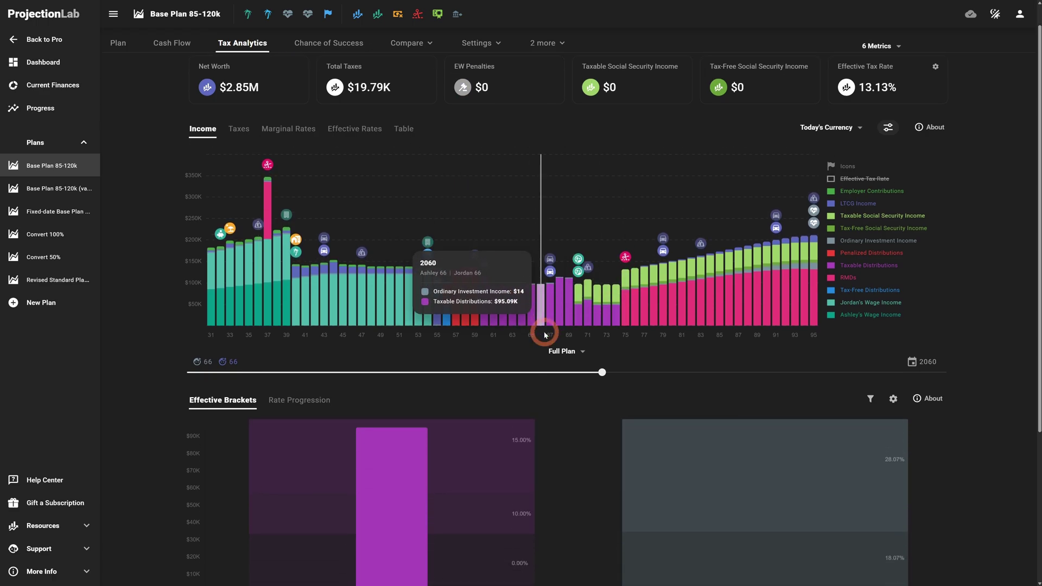
scroll(545, 335, "up", 1)
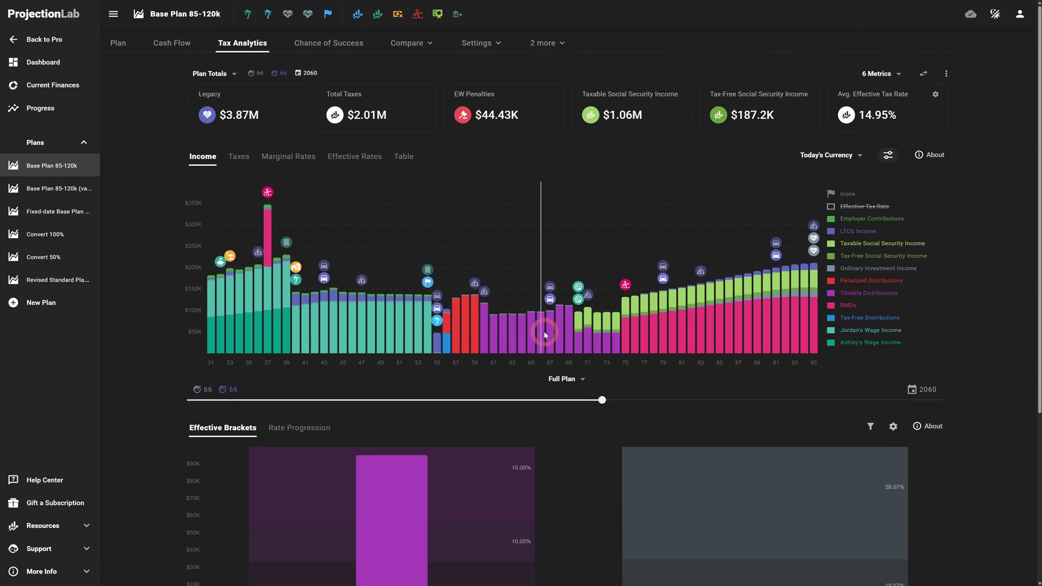
scroll(546, 335, "down", 2)
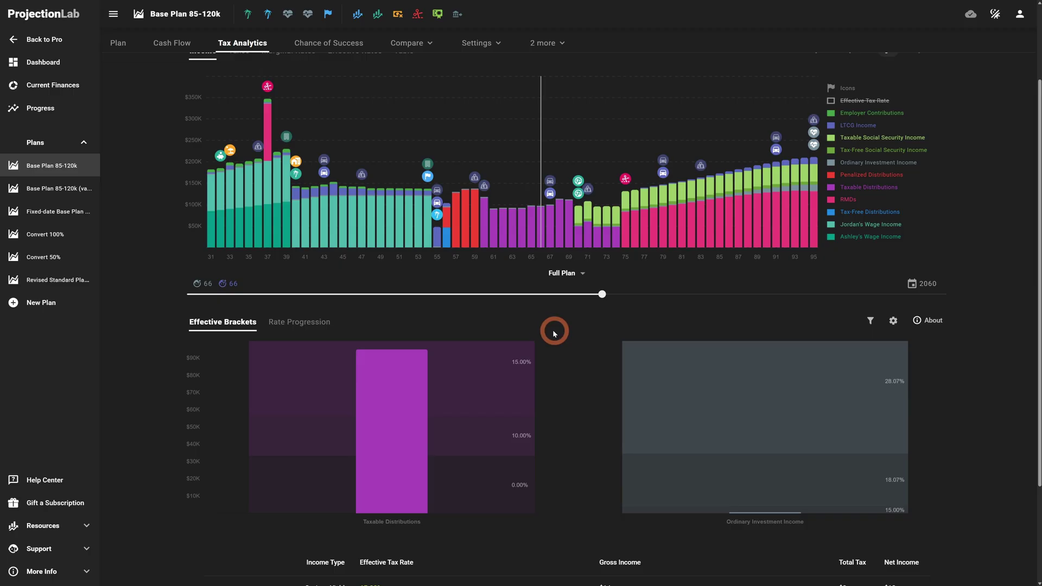
Select the year 2064 in the income chart and examine the bracket details for taxable Social Security income
left_click(579, 217)
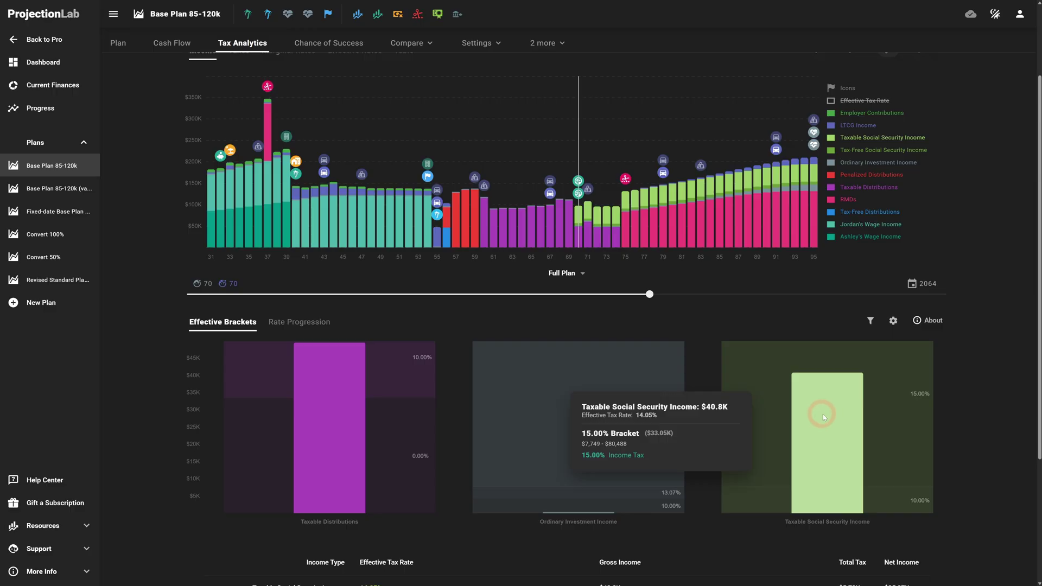
left_click(581, 243)
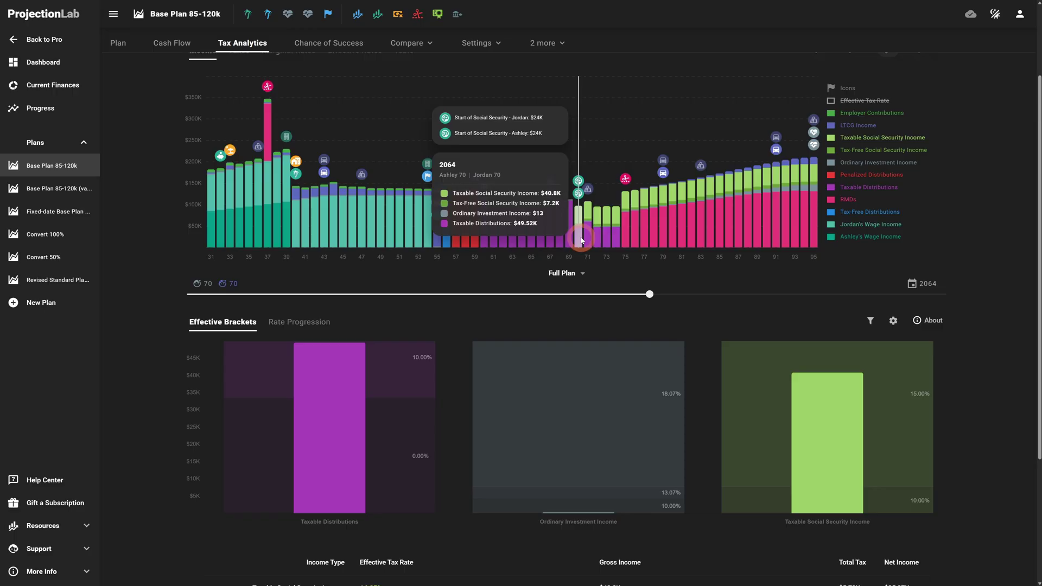
mouse_move(843, 416)
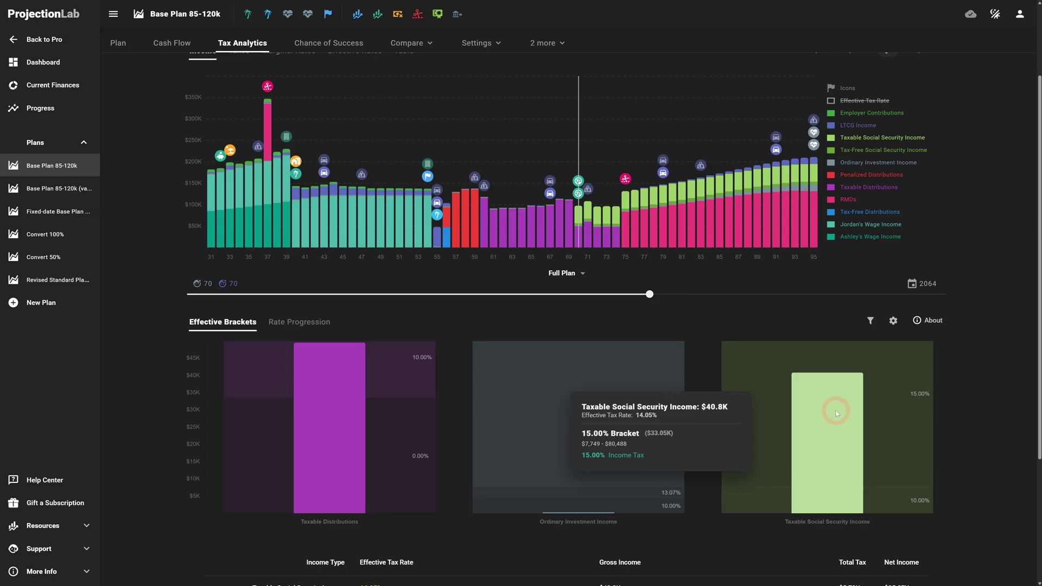
mouse_move(675, 250)
mouse_move(591, 231)
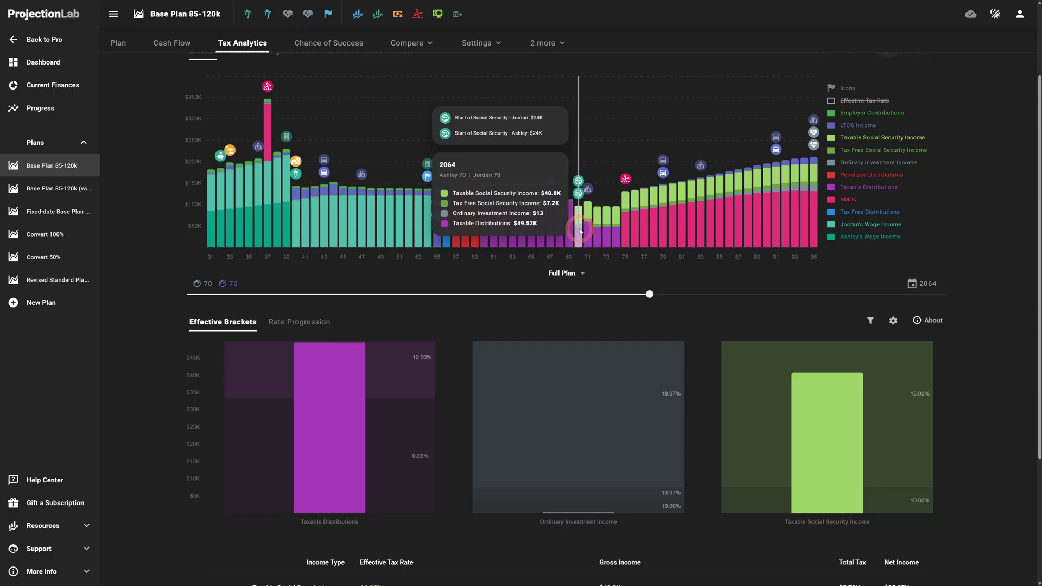
scroll(579, 231, "up", 2)
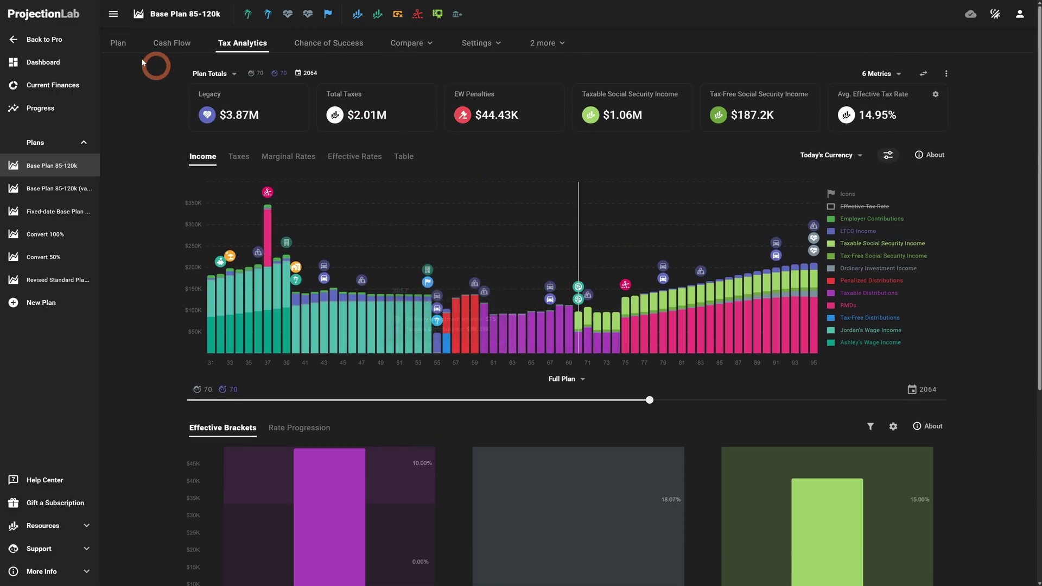
Start a new tax deduction entry among the plan's income sources
left_click(118, 43)
scroll(628, 210, "down", 1)
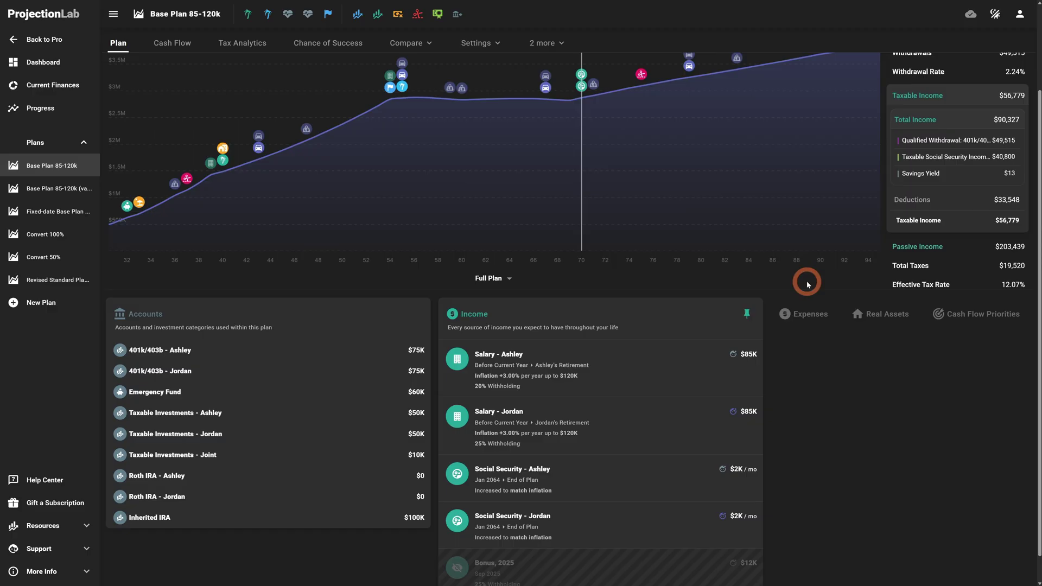
scroll(839, 396, "down", 1)
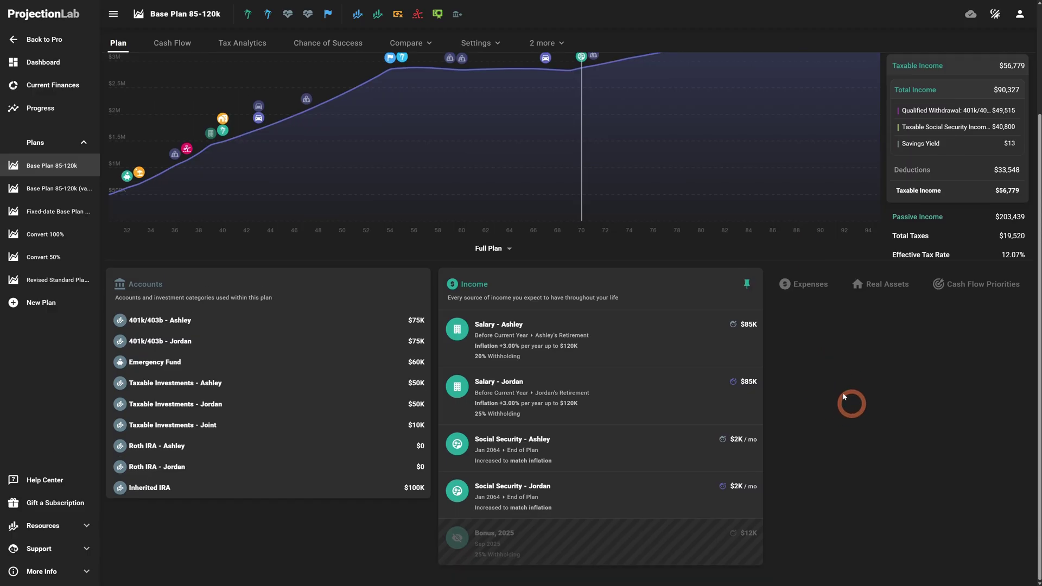
left_click(744, 284)
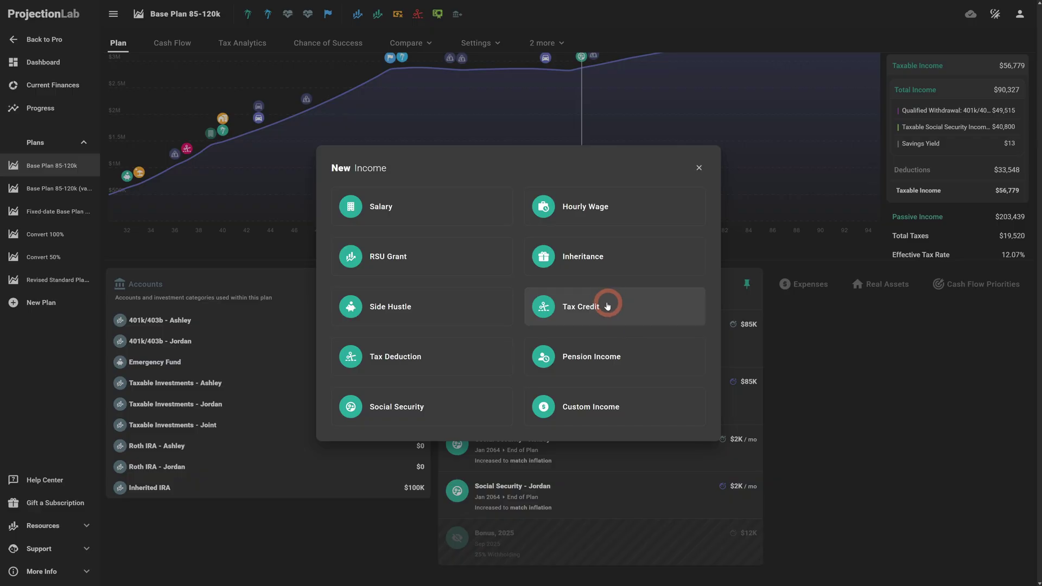
left_click(456, 357)
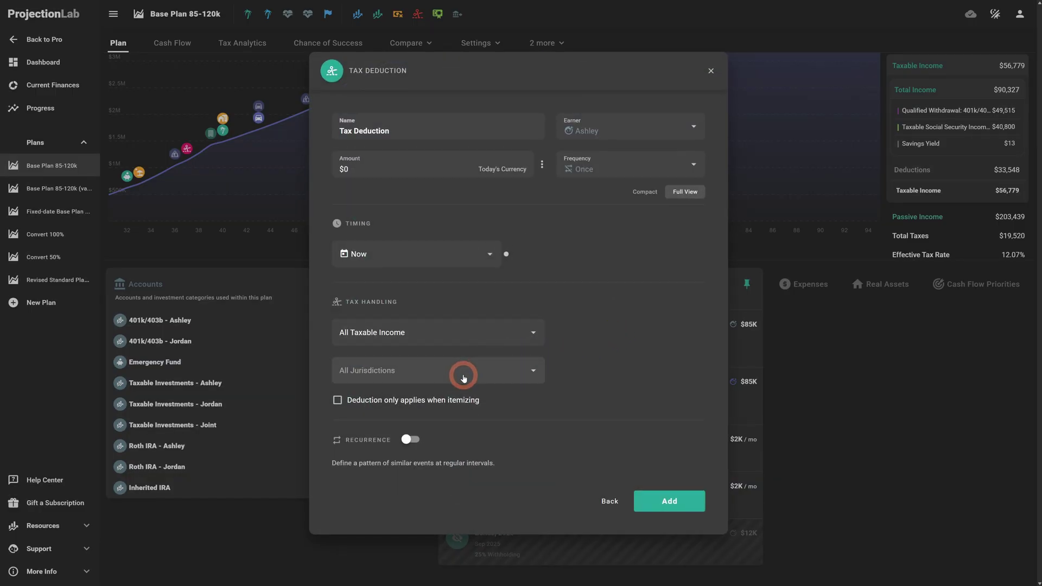
Try State, Federal and Local as the tax deduction's jurisdictions and discard the entry without adding it
left_click(463, 378)
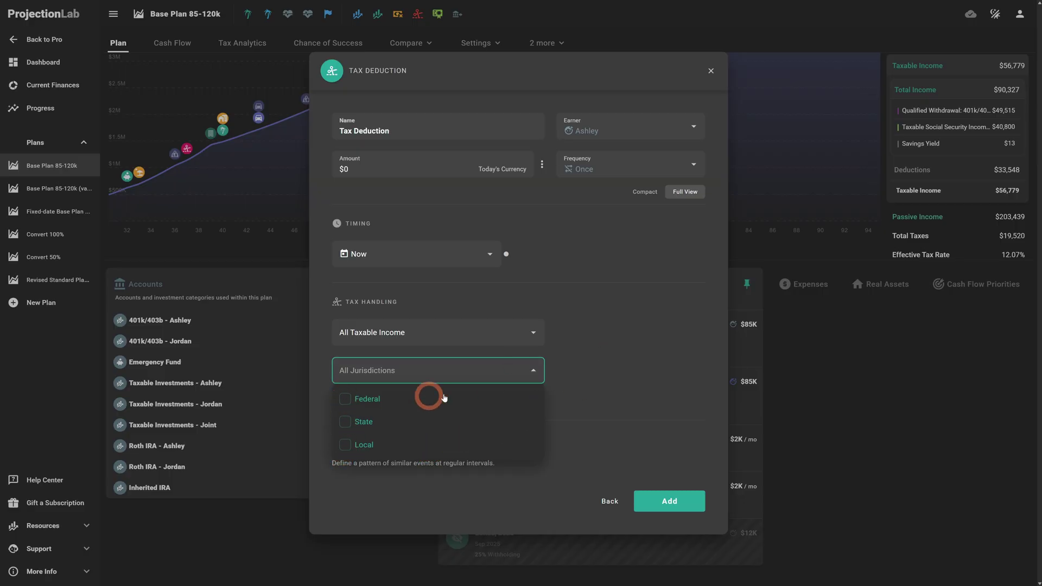
left_click(619, 324)
left_click(389, 370)
left_click(345, 424)
left_click(345, 399)
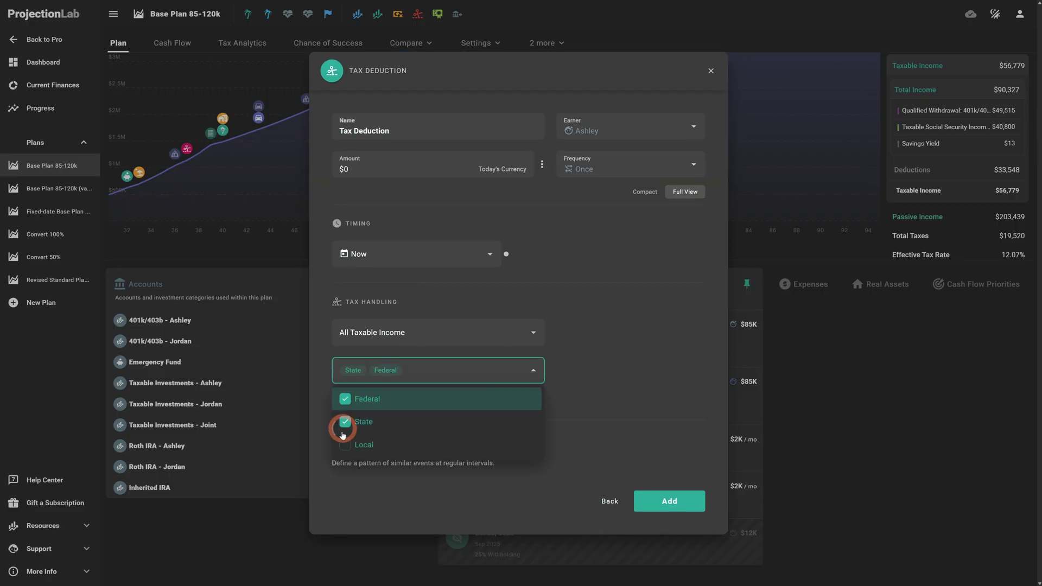
left_click(345, 445)
left_click(610, 376)
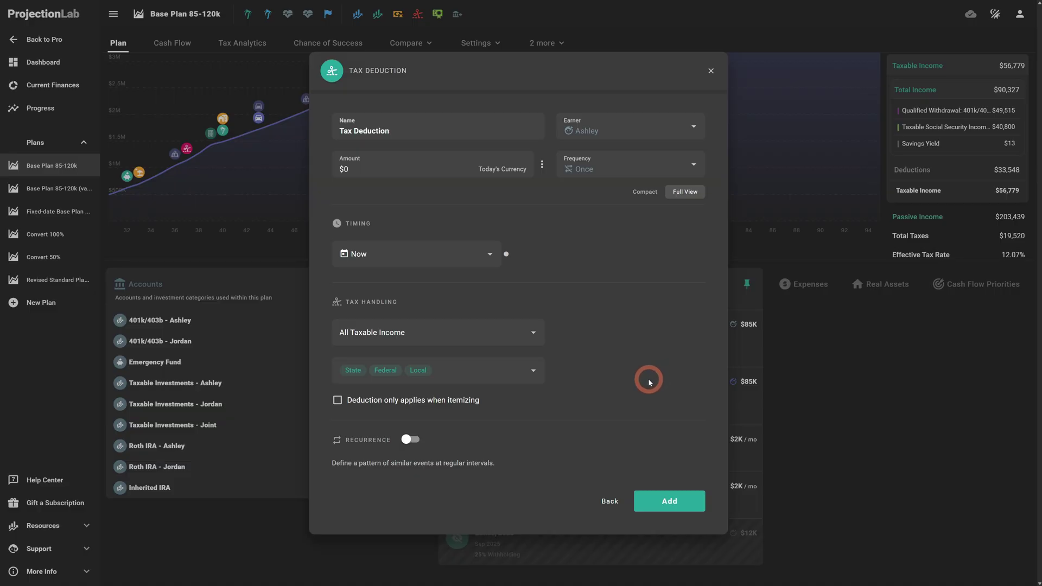
left_click(712, 74)
Set the state of residence to California in the ordinary income tax settings
left_click(517, 299)
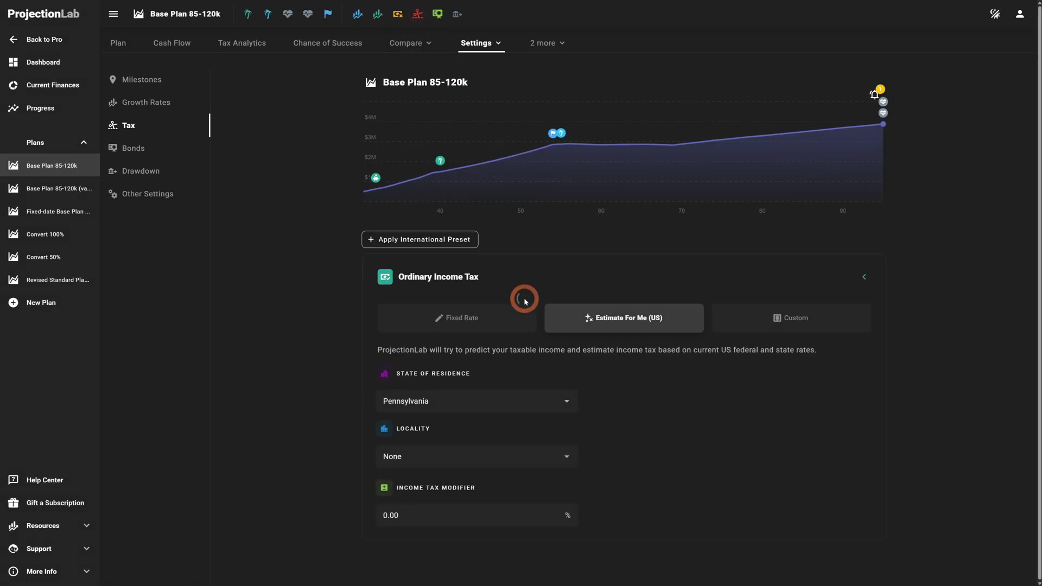
left_click(458, 401)
key("c")
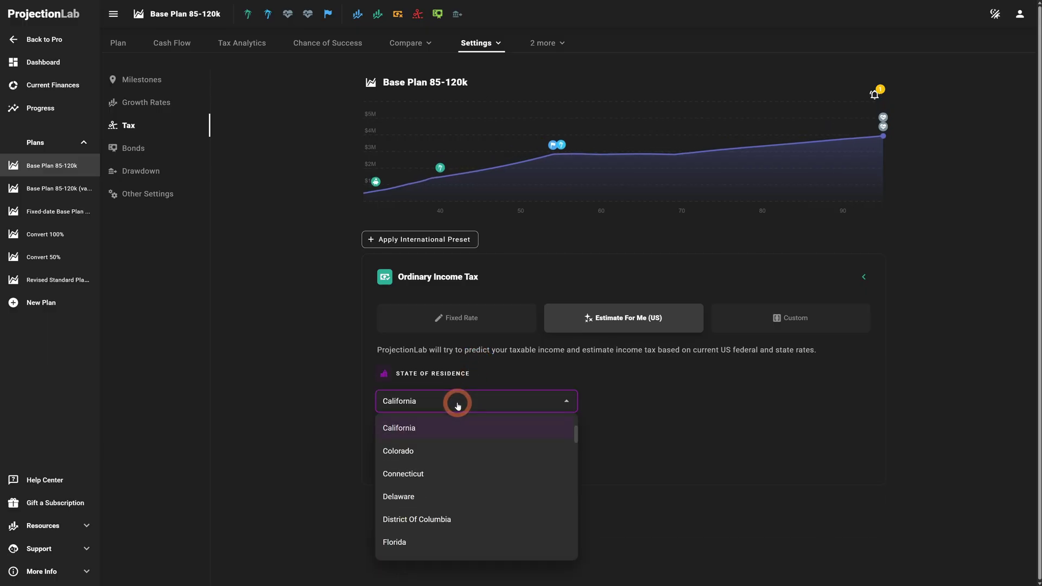
left_click(710, 417)
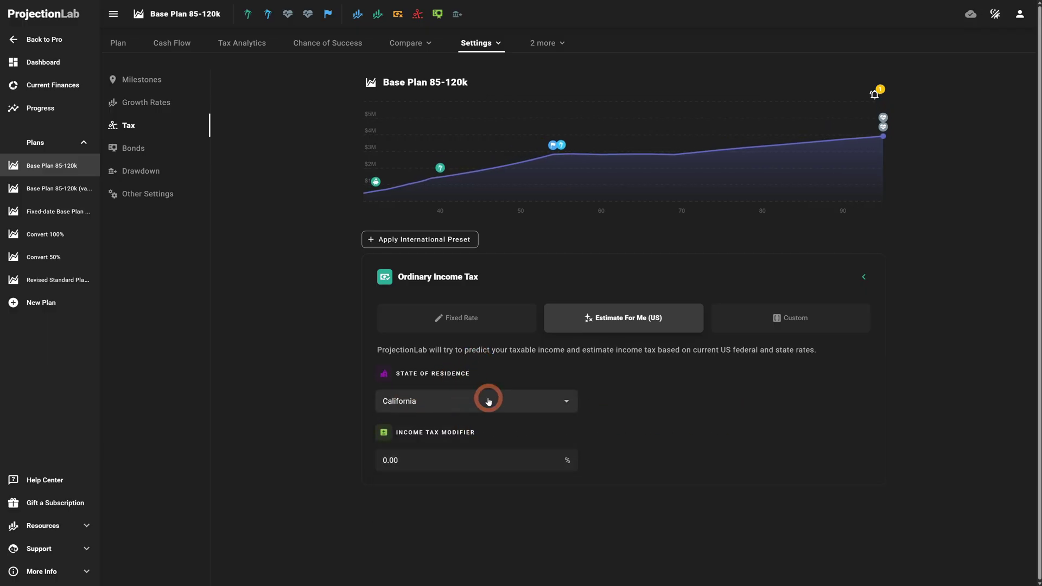
Examine the 2030 effective brackets in the tax analytics for wage, ordinary investment and LTCG income under the California estimate
left_click(244, 45)
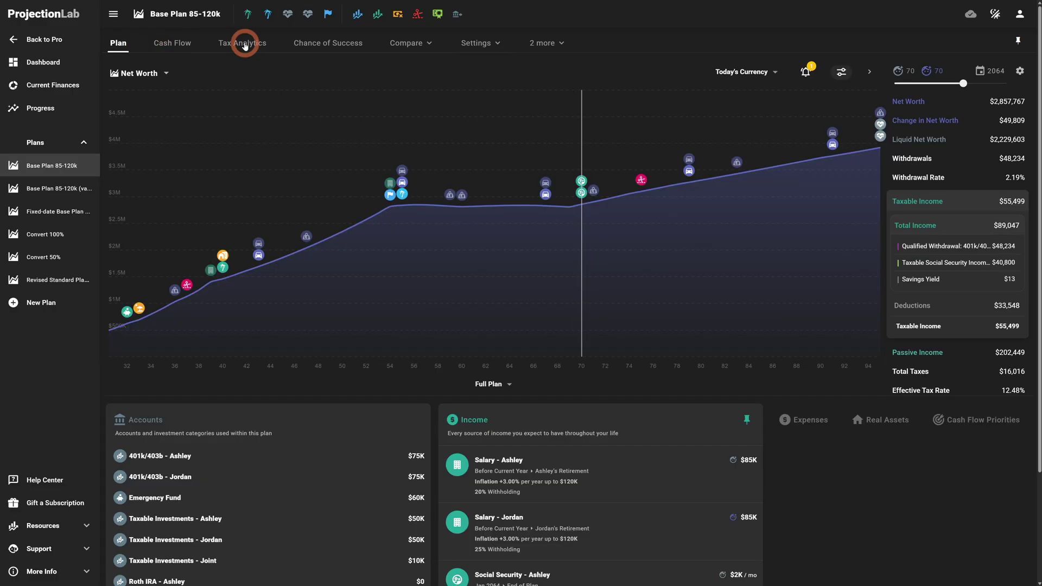
scroll(296, 398, "down", 3)
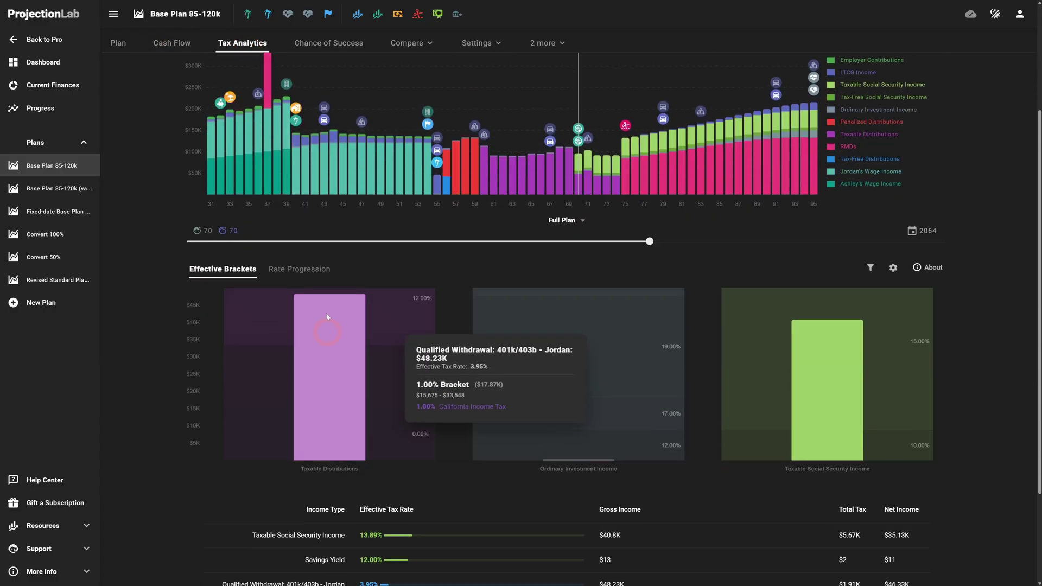
left_click(257, 158)
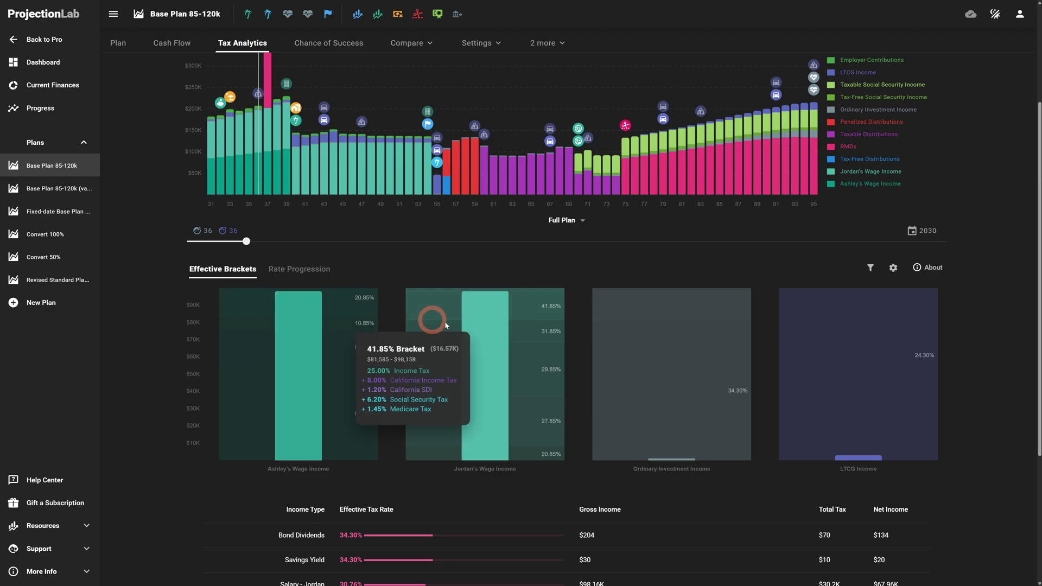
mouse_move(480, 332)
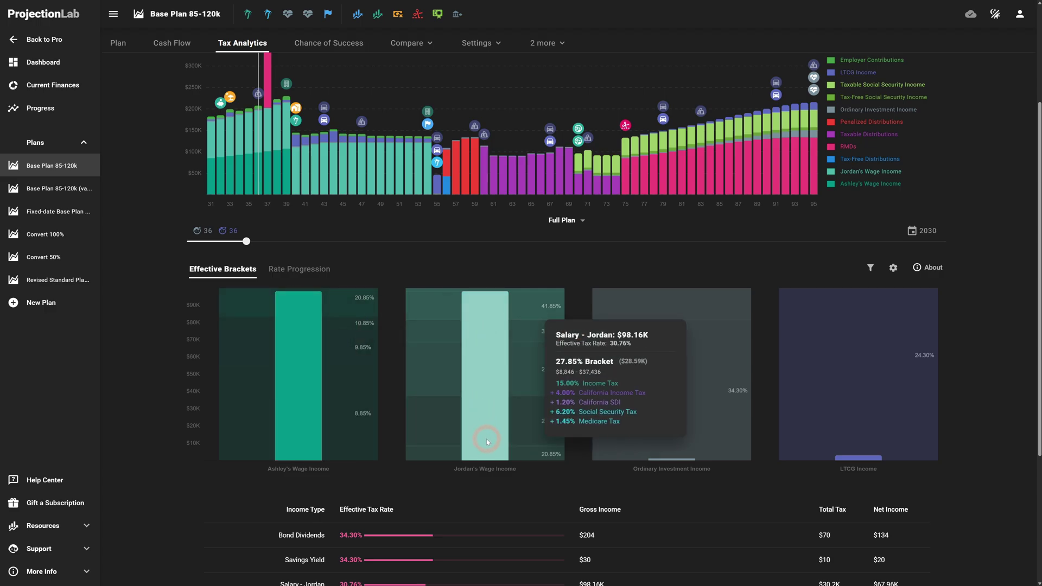
mouse_move(642, 451)
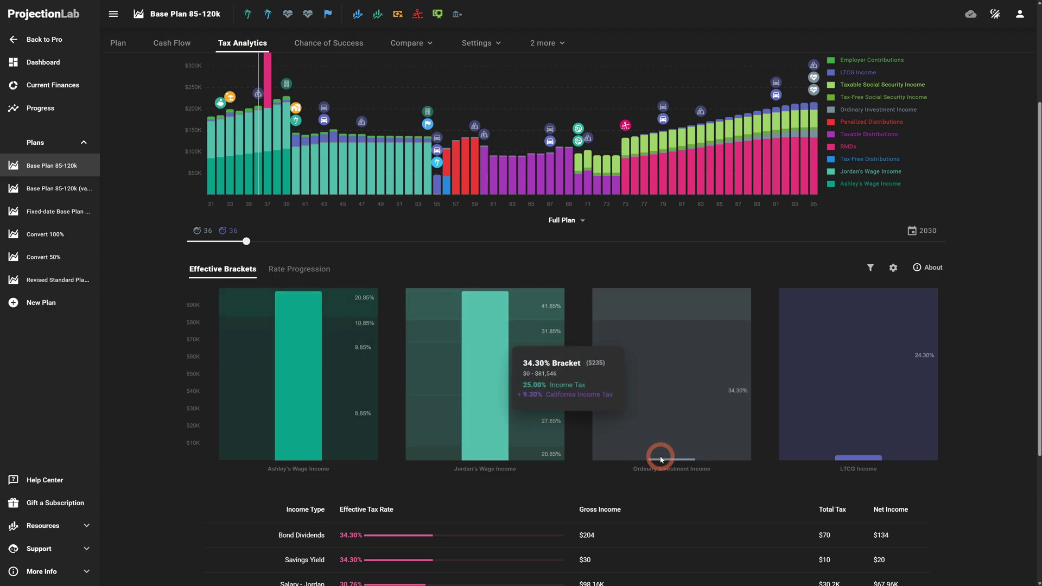
mouse_move(859, 461)
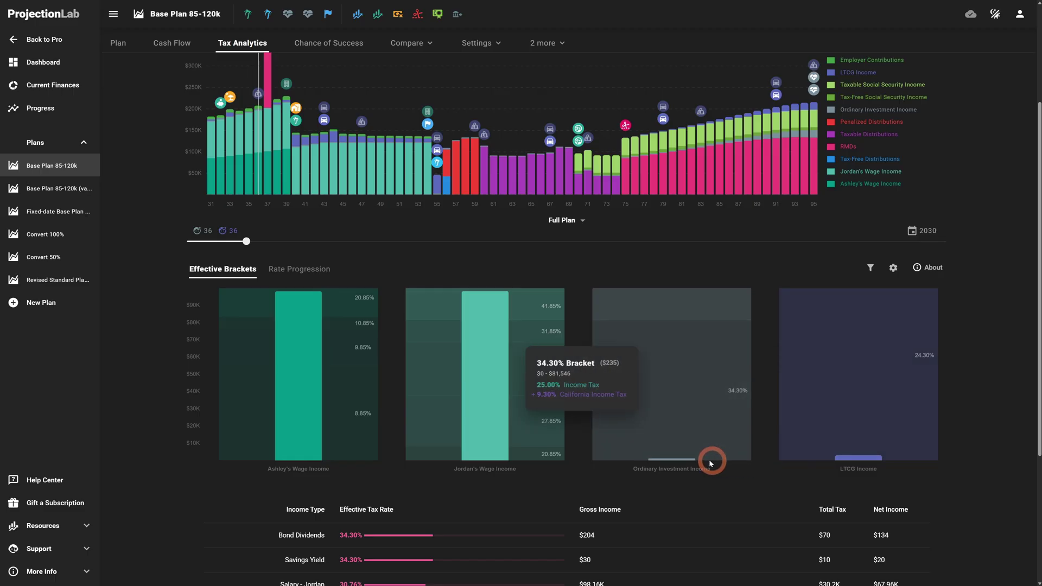
key("alt+Left")
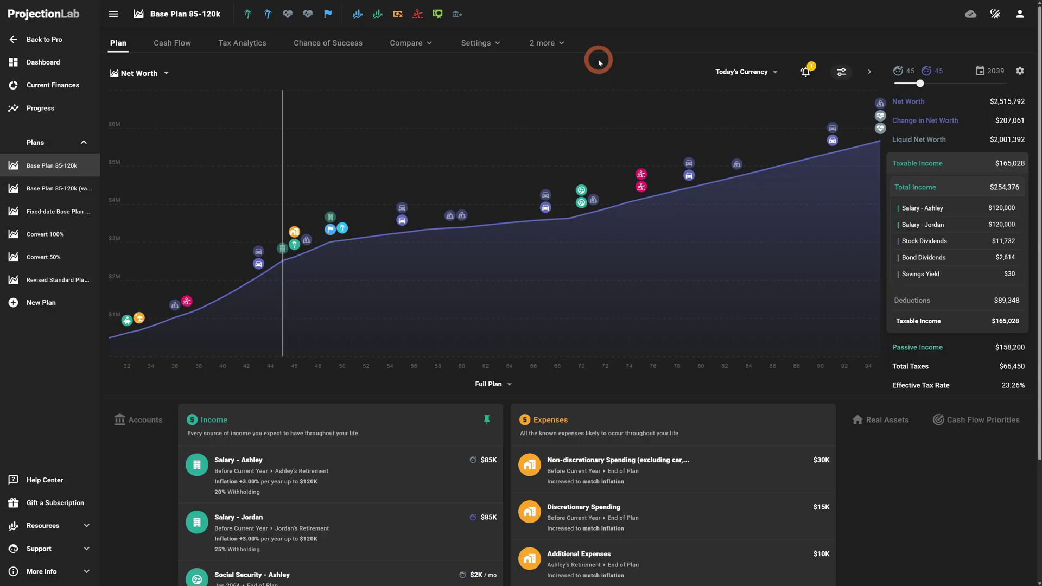
Review the year and date timing options of the first earner's retirement milestone without changing them
left_click(246, 15)
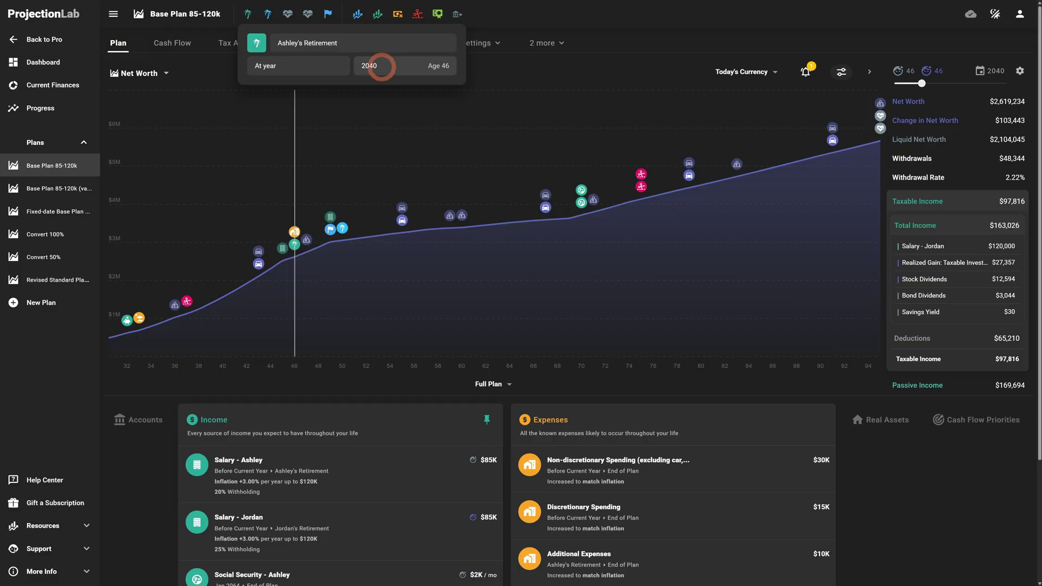
left_click(276, 65)
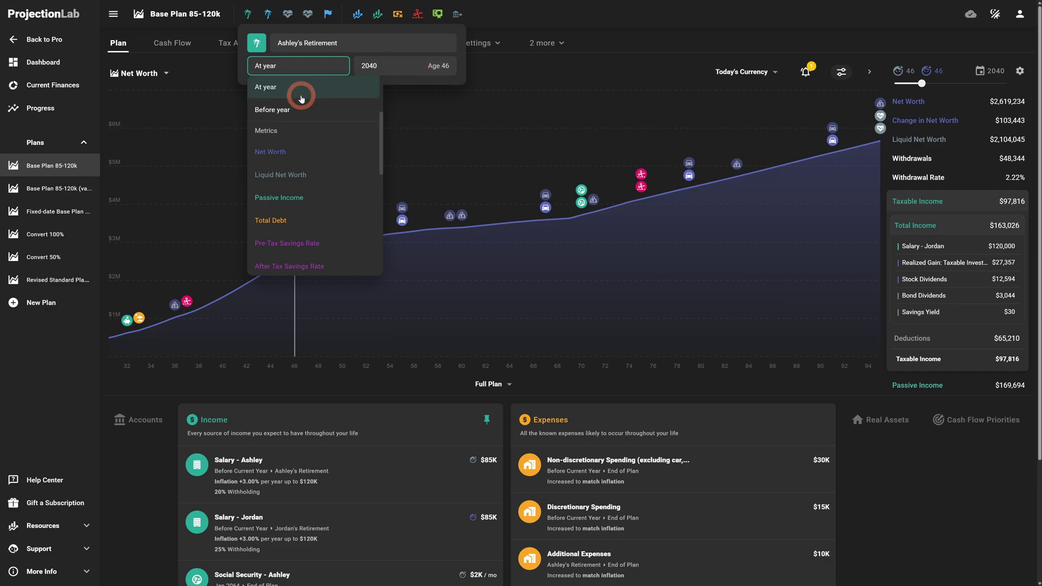
scroll(302, 98, "up", 1)
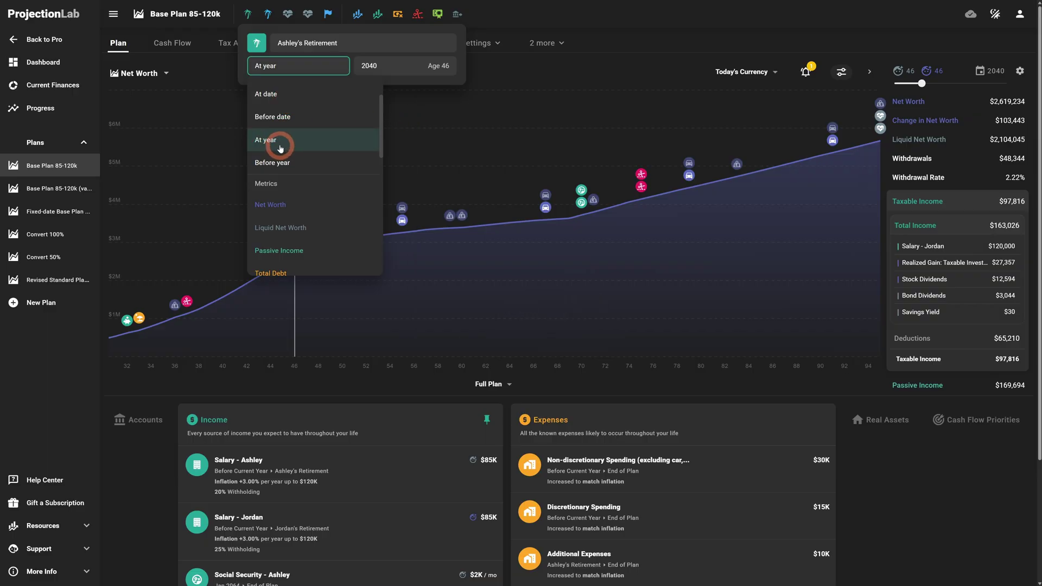
left_click(628, 32)
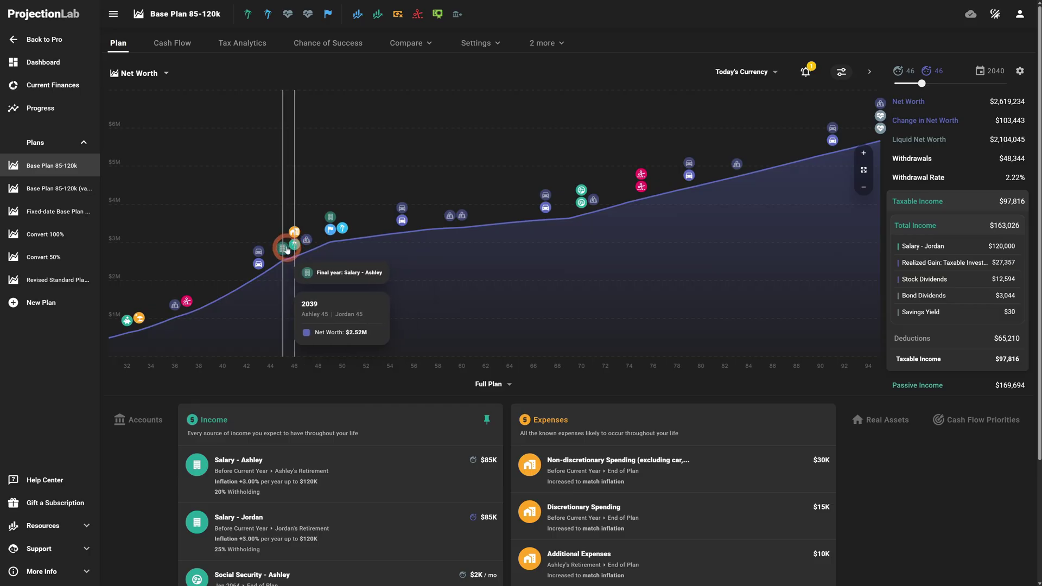
Review the end setting of the first earner's salary and its offset options relative to retirement
left_click(347, 483)
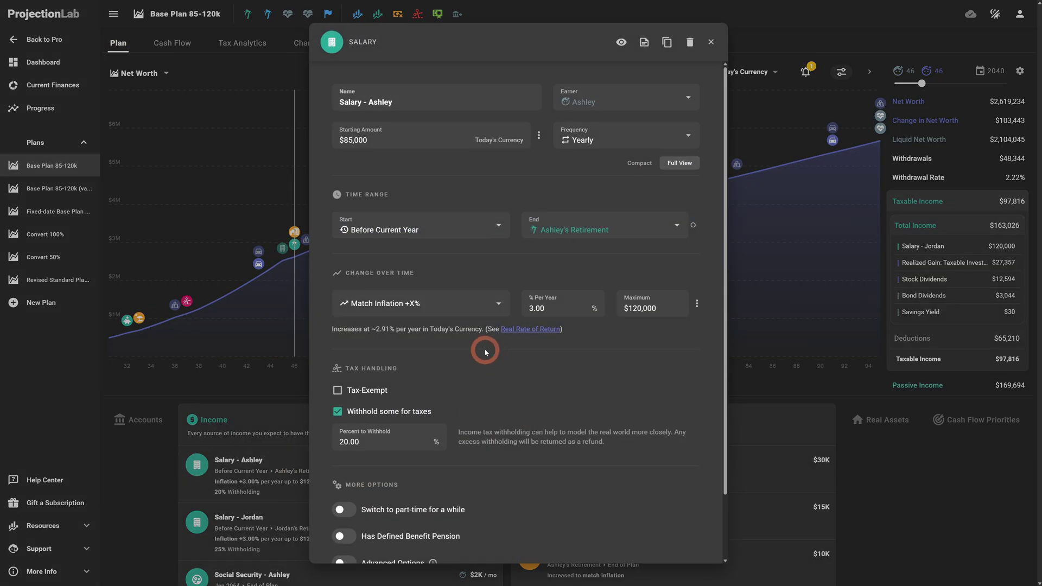
left_click(579, 232)
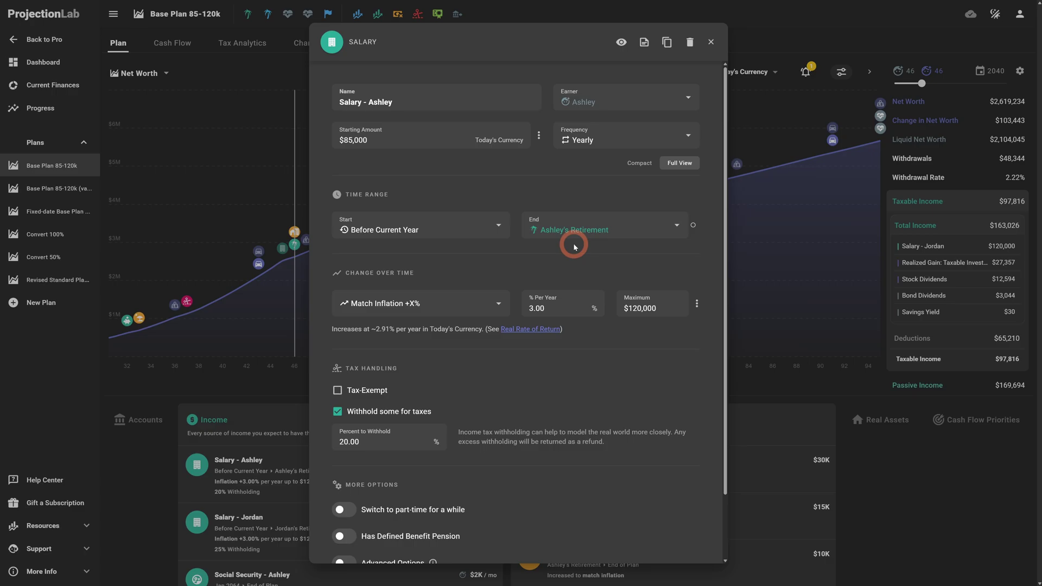
left_click(706, 44)
left_click(693, 225)
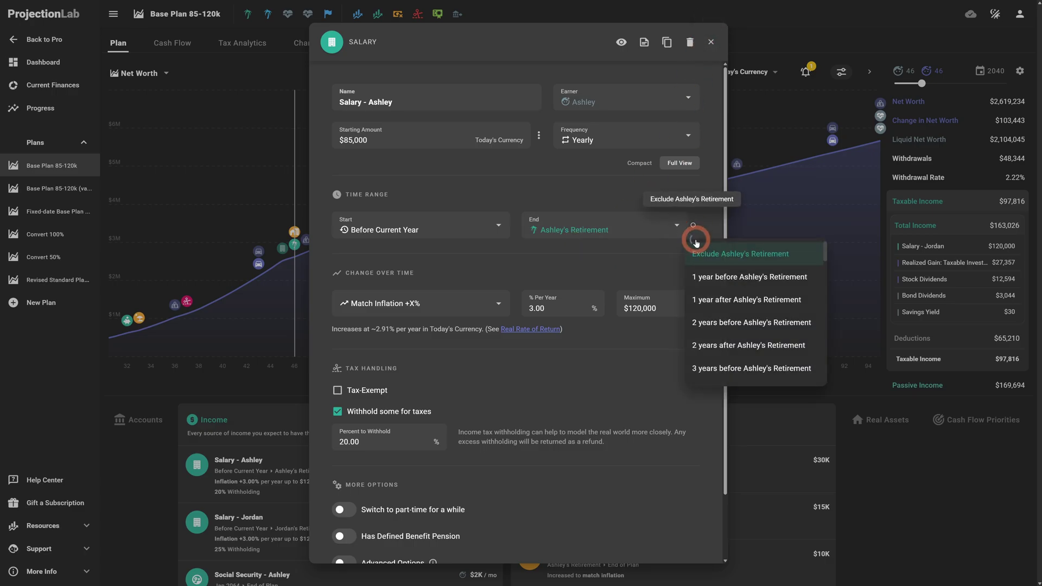
left_click(714, 230)
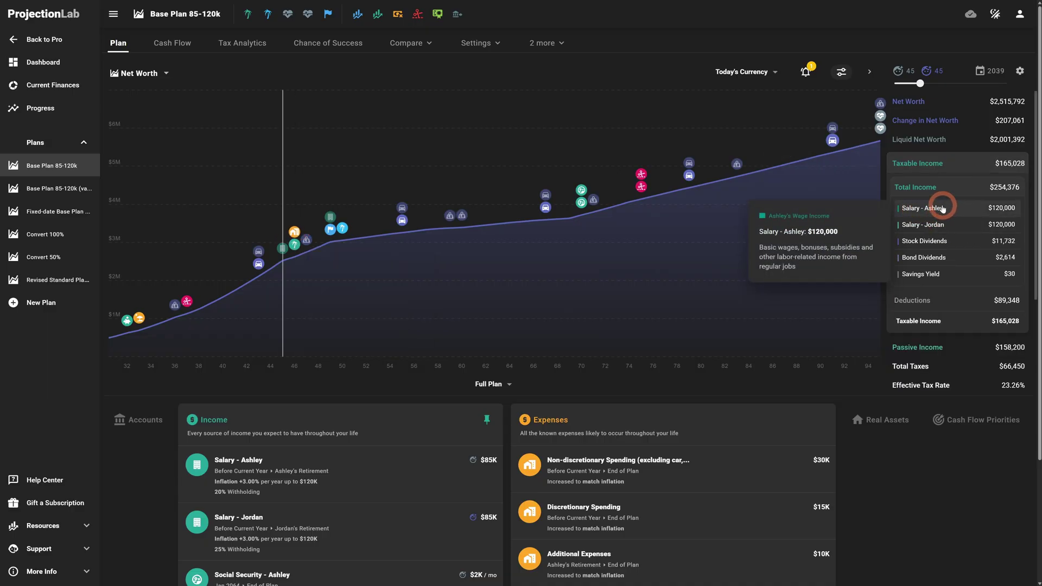
Compare the salary income in 2040 and 2039 using the plan summary and the cash flow diagram
key("Right")
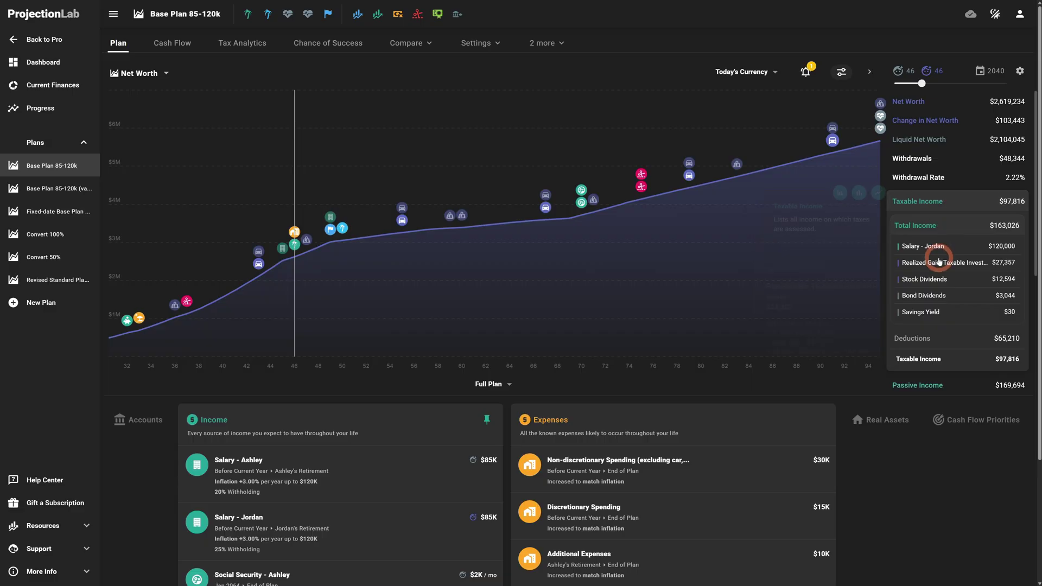
left_click(170, 42)
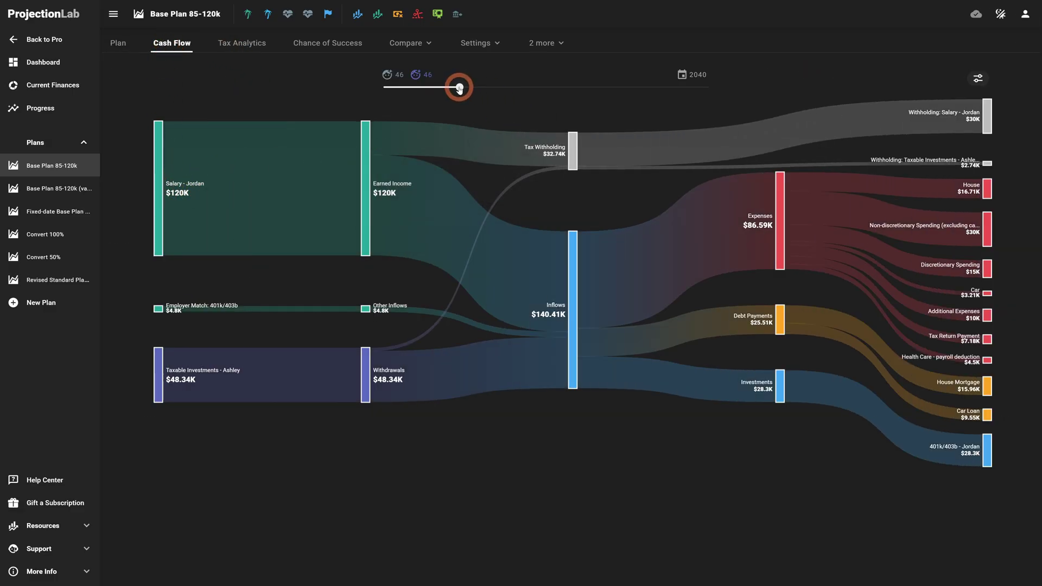
left_click_drag(459, 89, 455, 87)
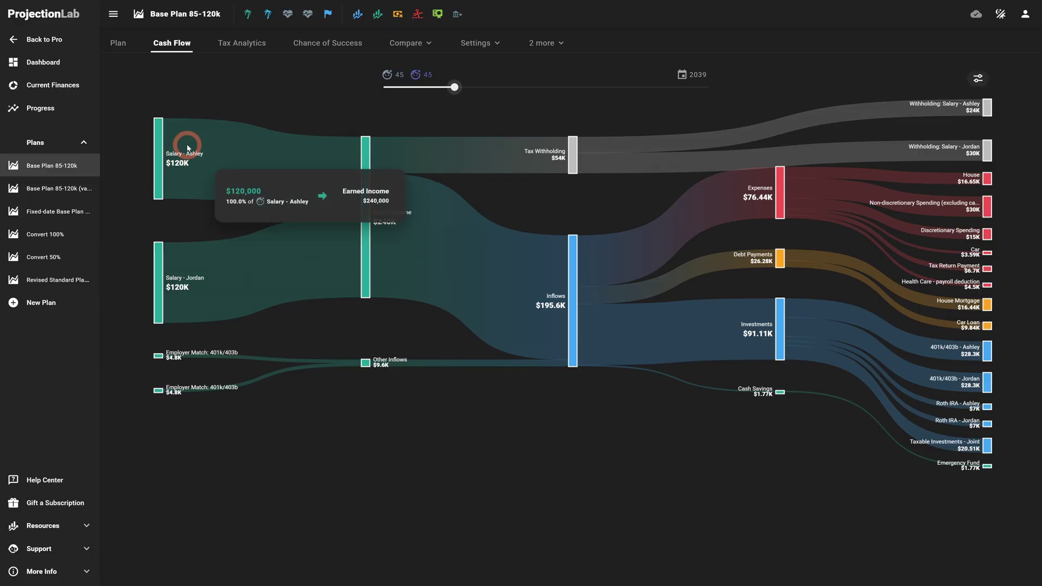
Switch the first earner's retirement milestone to At date, set it to Sep 2039, and check the 2039 salary income
left_click(124, 48)
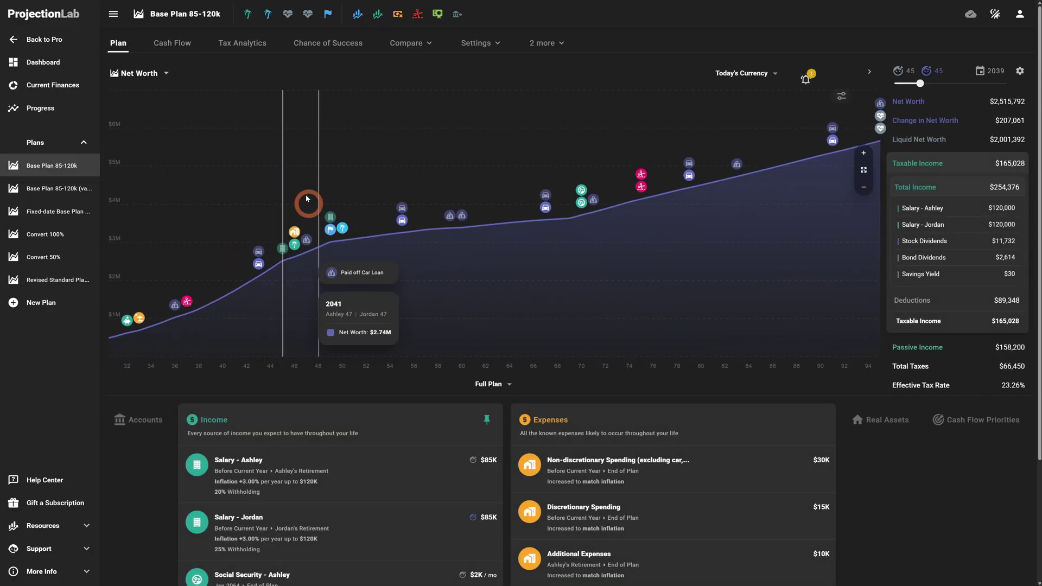
left_click(247, 14)
left_click(267, 67)
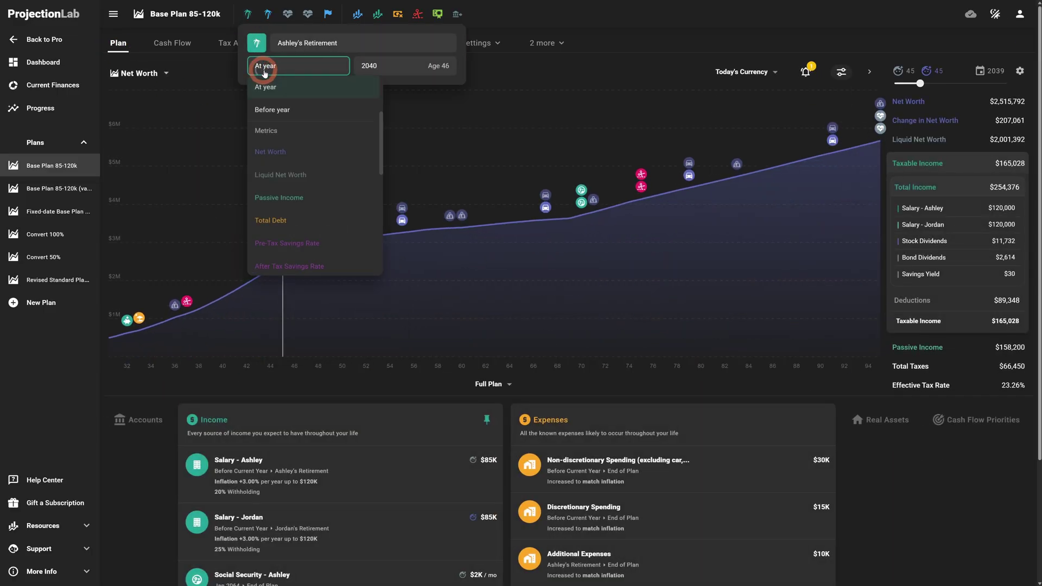
scroll(271, 136, "up", 1)
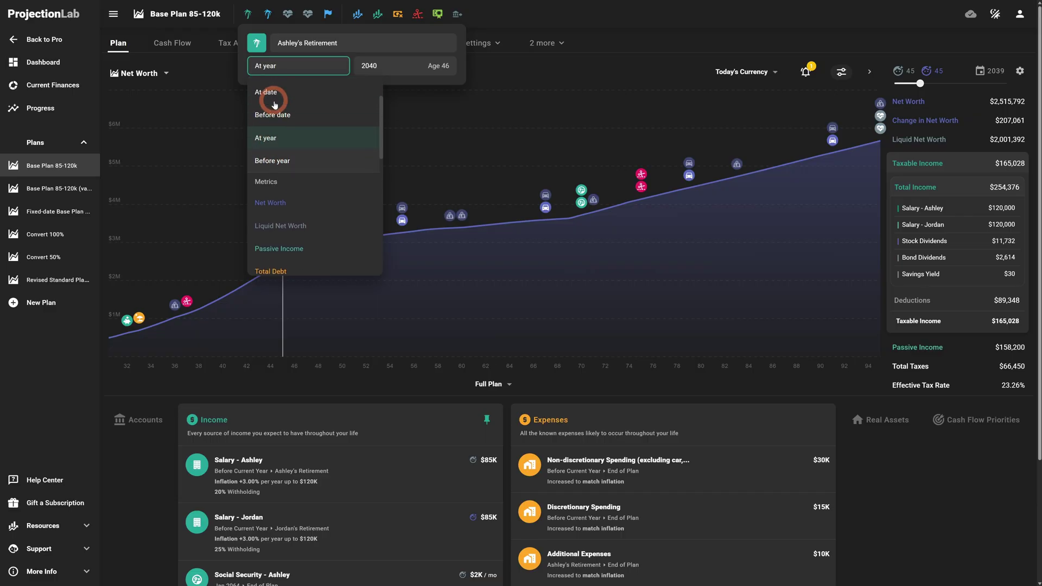
left_click(266, 94)
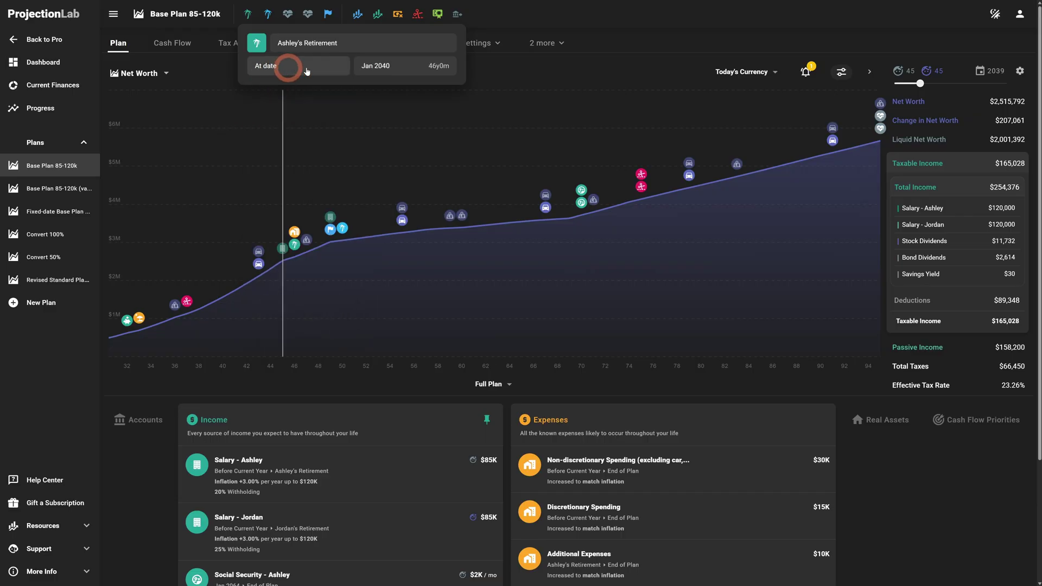
left_click(404, 66)
left_click_drag(408, 90, 396, 89)
left_click(383, 66)
left_click(612, 43)
mouse_move(945, 212)
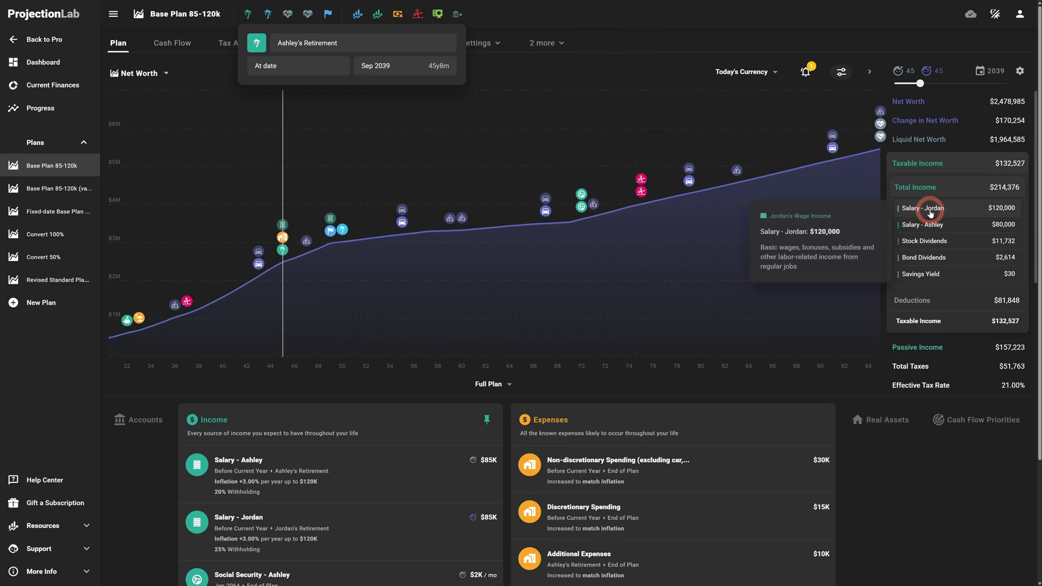
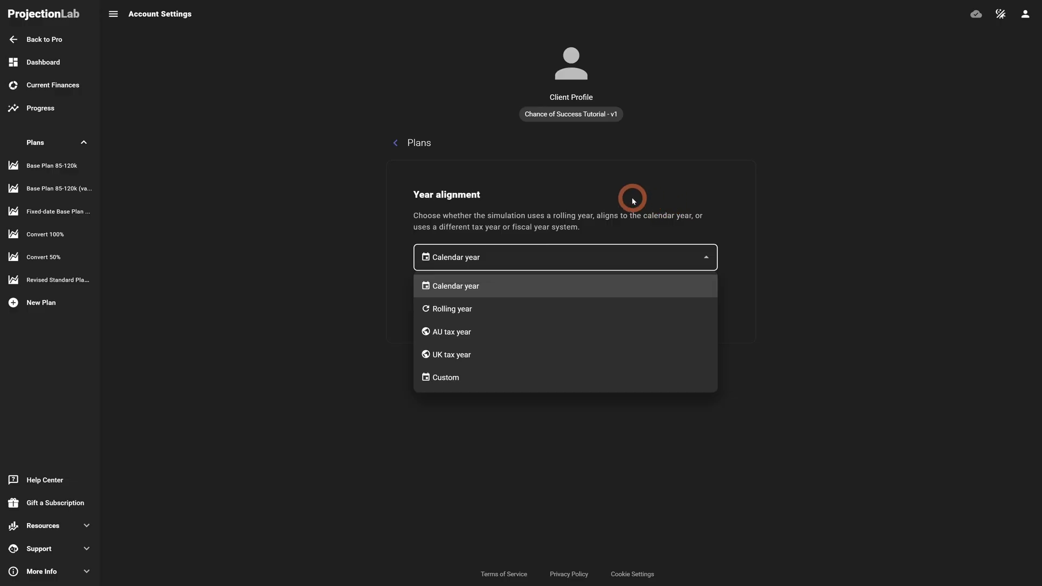
Close the year alignment options in the account's plan settings, keeping Calendar year
left_click(612, 223)
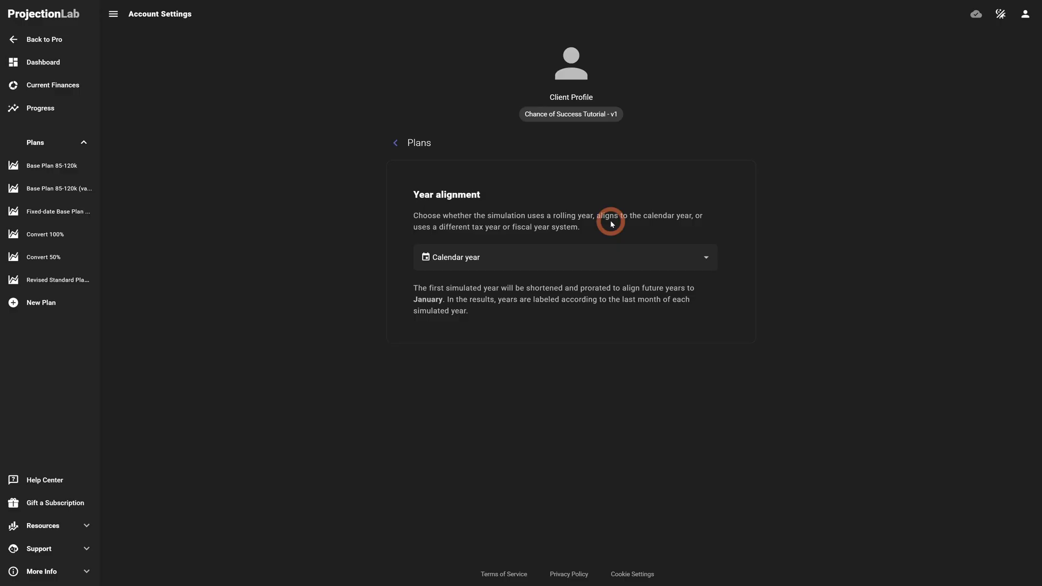
Try the Custom year alignment, review its alignment month options, and restore Calendar year
left_click(704, 257)
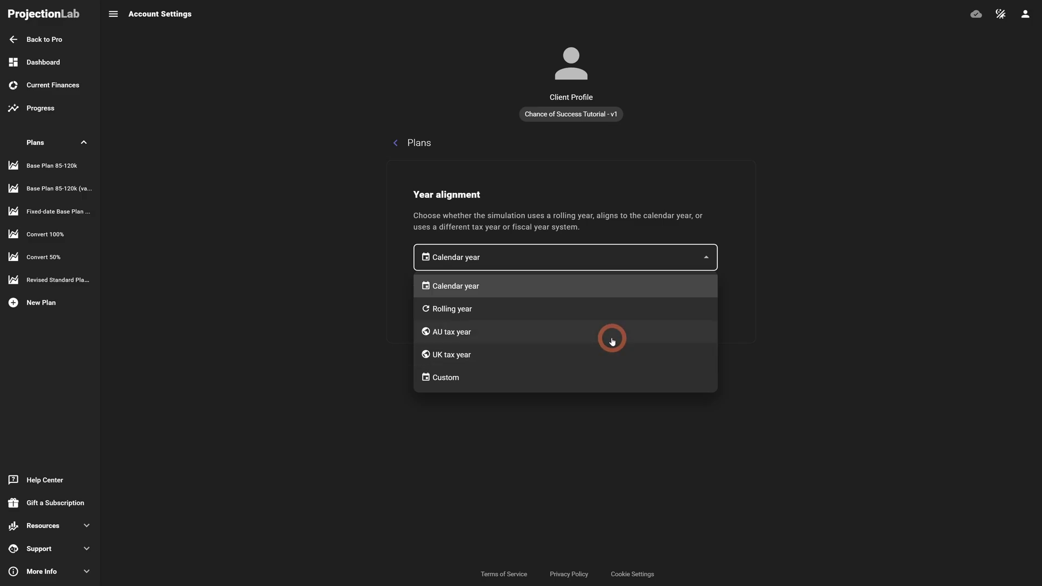
left_click(527, 384)
left_click(545, 301)
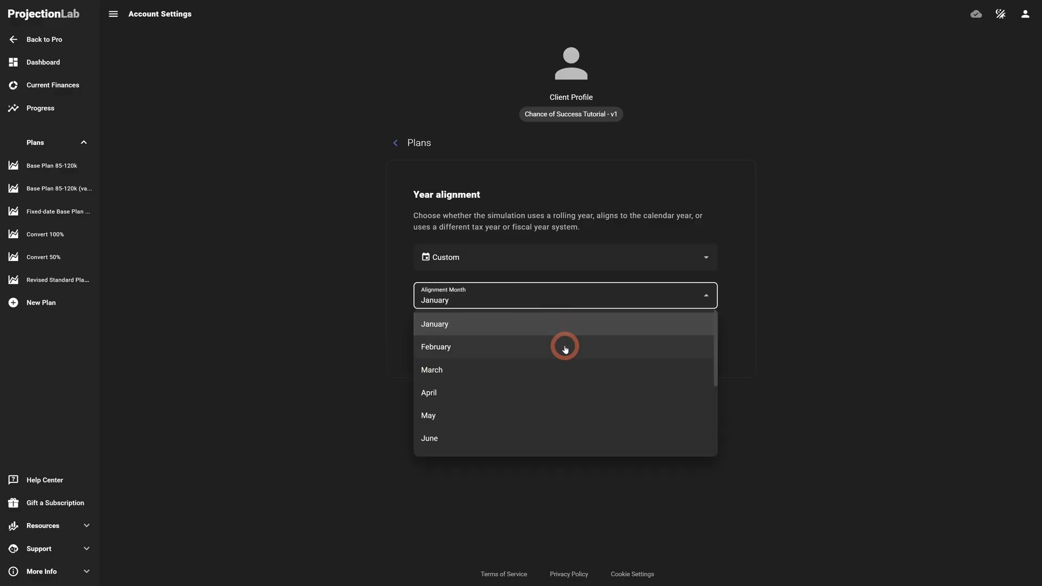
left_click(551, 296)
left_click(549, 297)
left_click(526, 257)
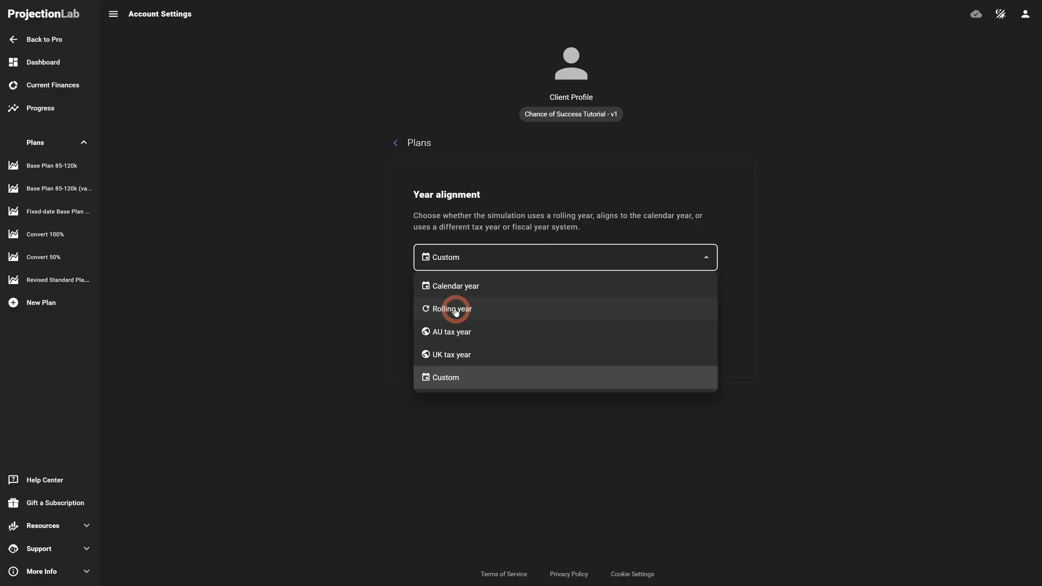
left_click(516, 286)
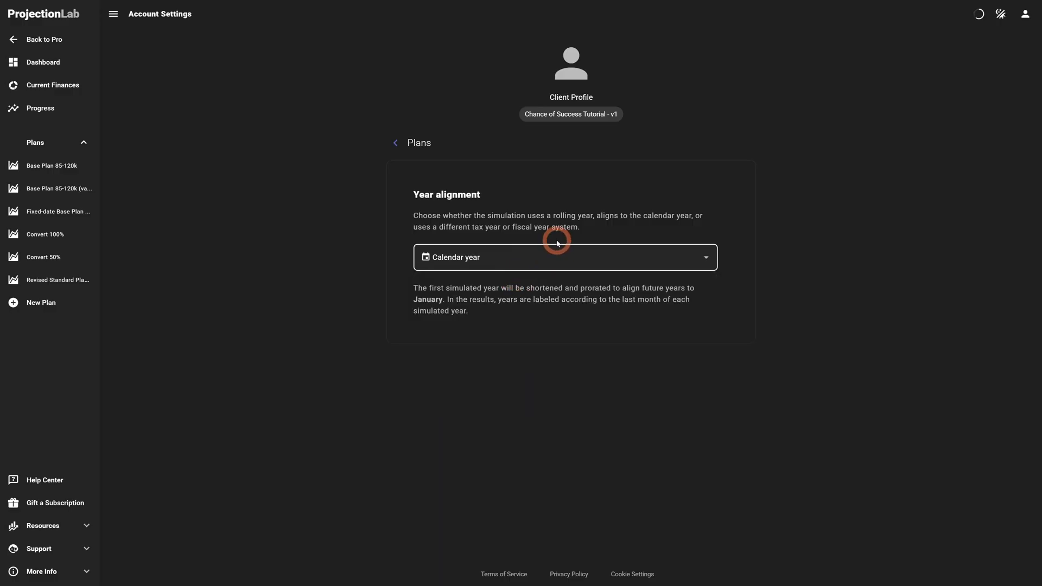
left_click(275, 198)
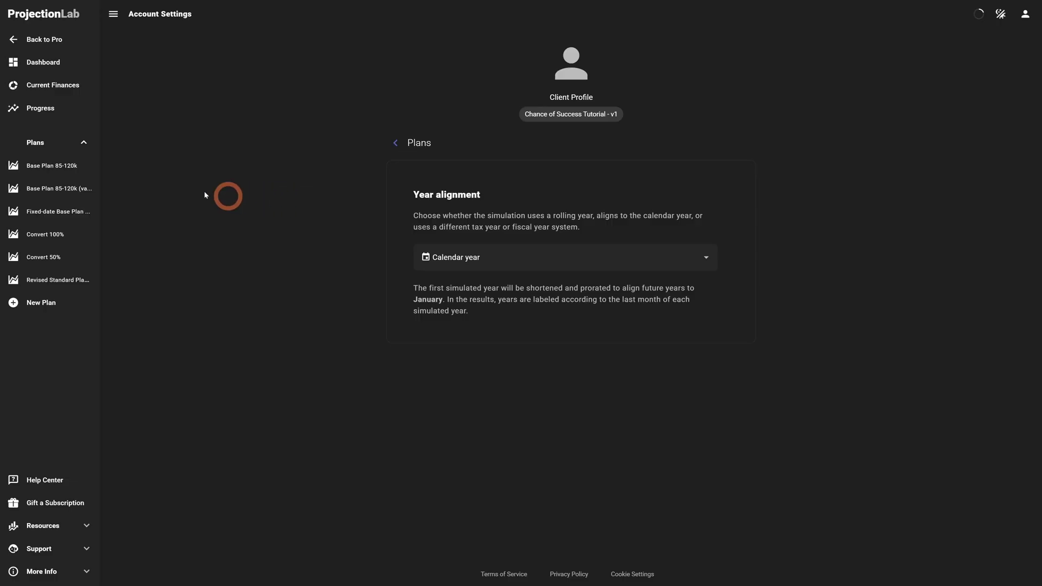
Open Base Plan 85-120k, select 2025 on the net worth chart, and review that year's taxable income breakdown
left_click(38, 165)
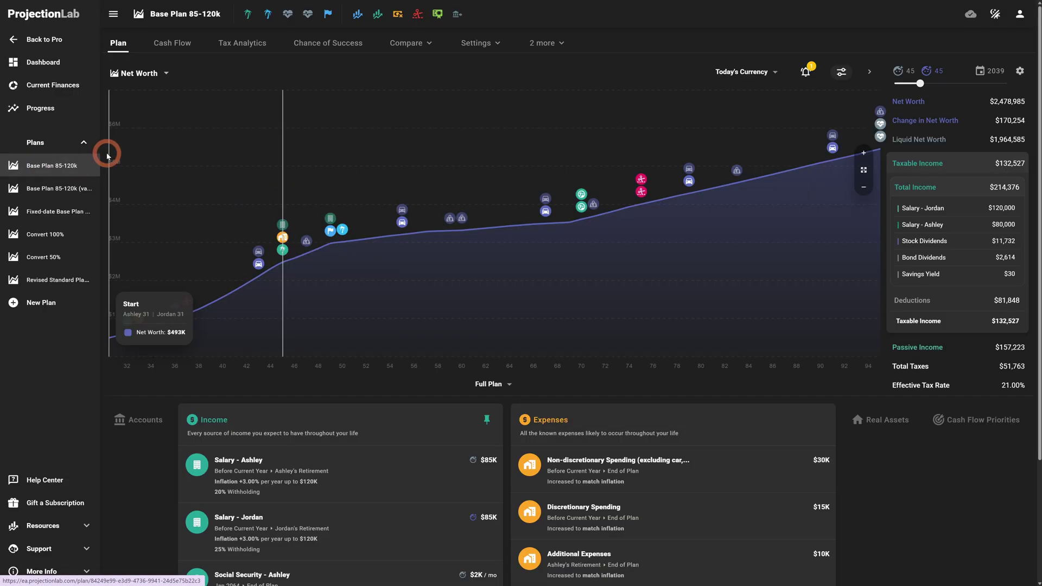
left_click(122, 156)
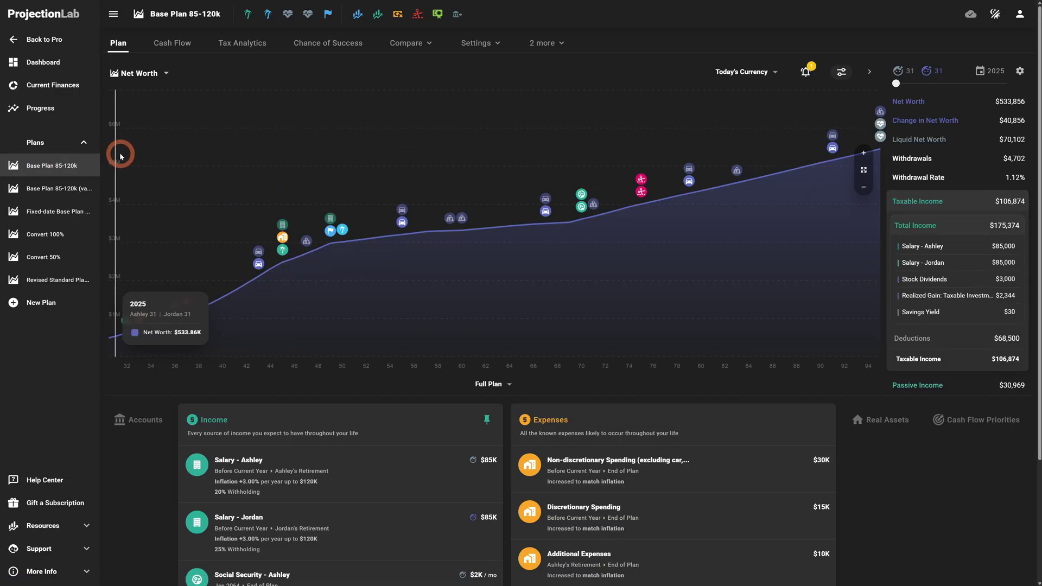
left_click(625, 160)
left_click(972, 274)
left_click(955, 196)
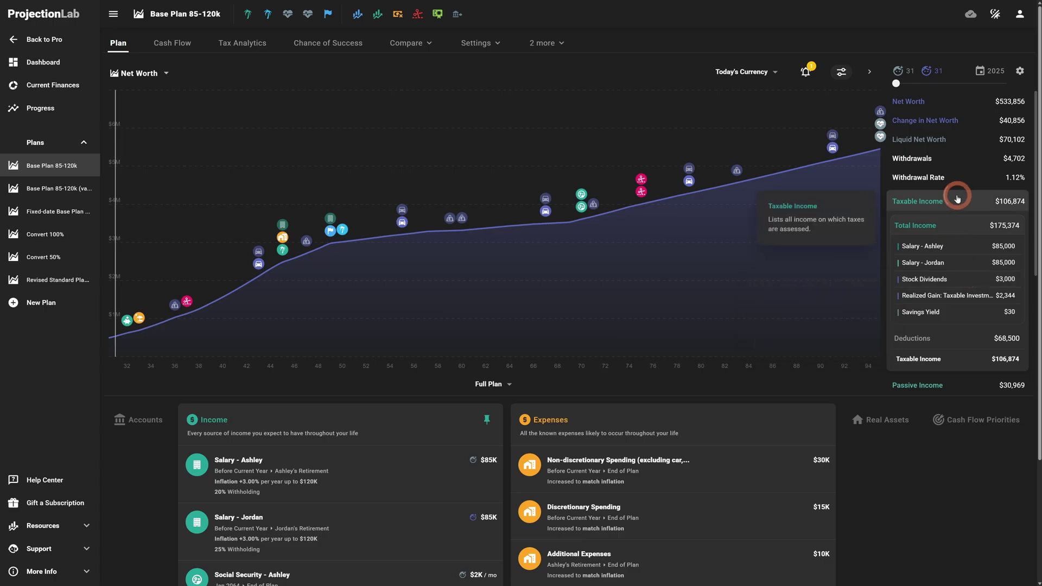
left_click(993, 78)
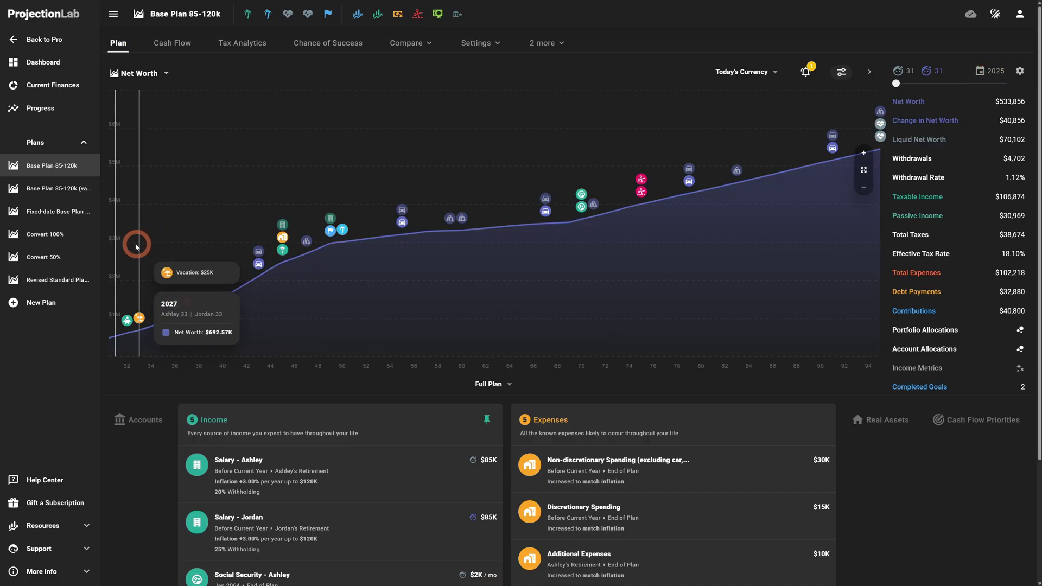
Examine the 2025 Change in Net Worth breakdown, including salaries, expenses, debt items and the proration note
left_click(959, 123)
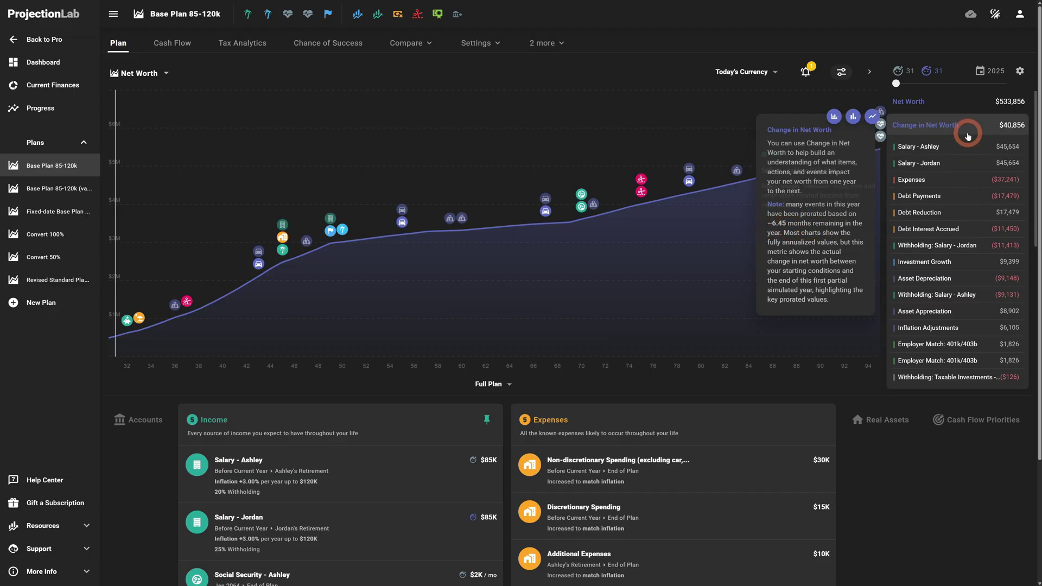
scroll(977, 282, "down", 1)
scroll(969, 177, "up", 1)
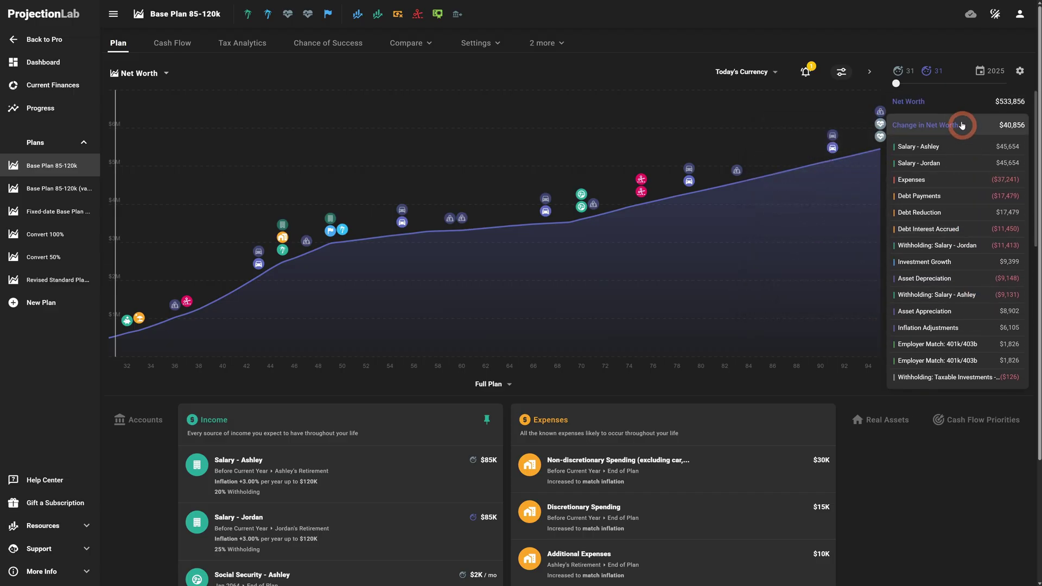
mouse_move(959, 156)
mouse_move(958, 188)
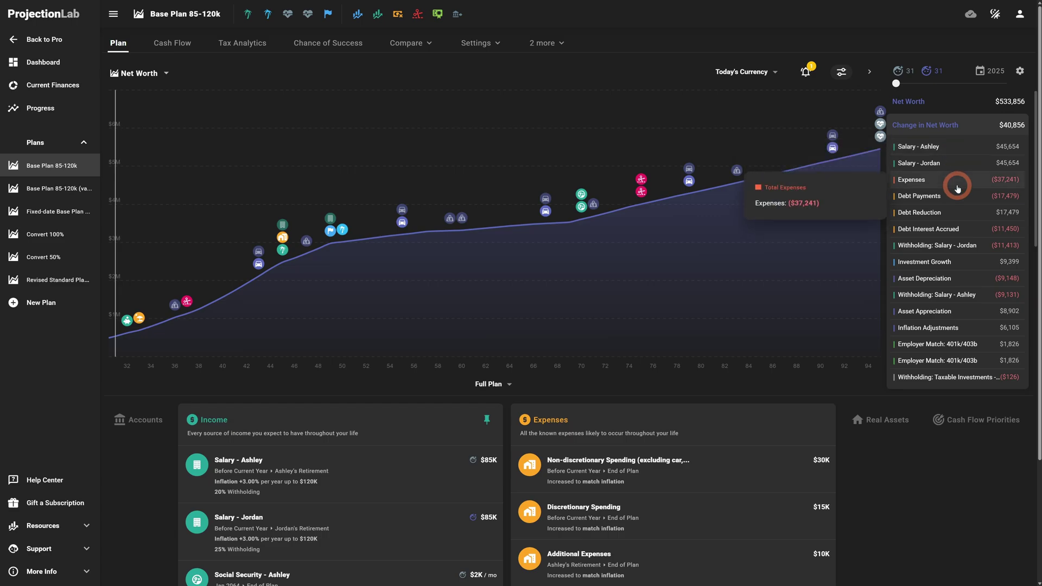
mouse_move(951, 230)
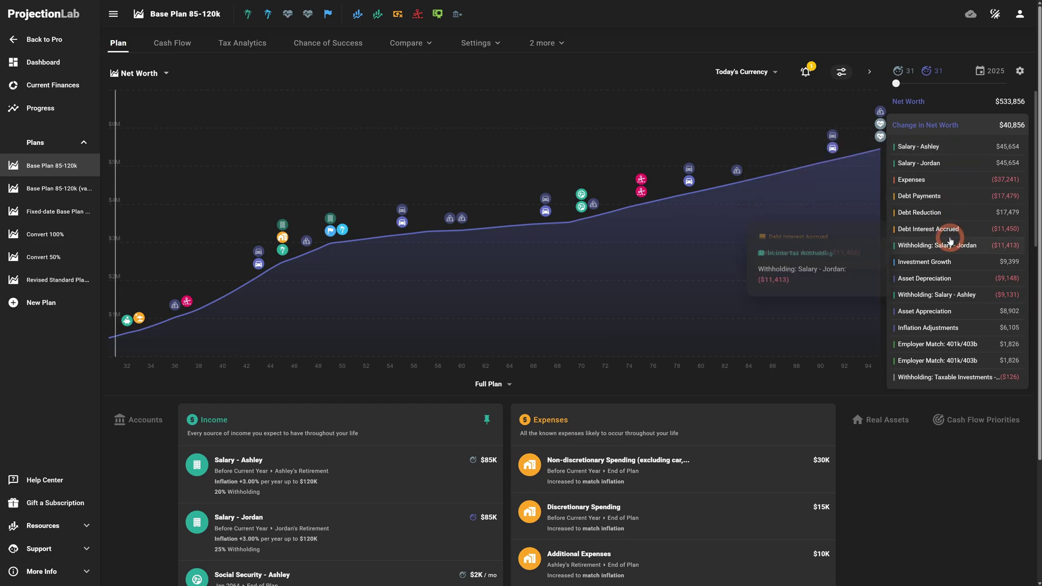
mouse_move(957, 209)
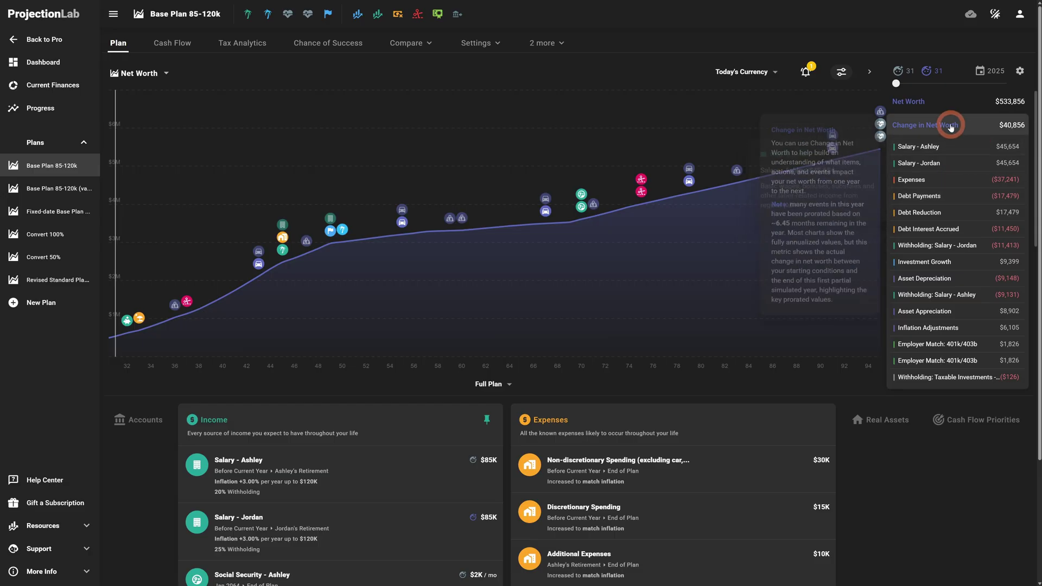
mouse_move(951, 126)
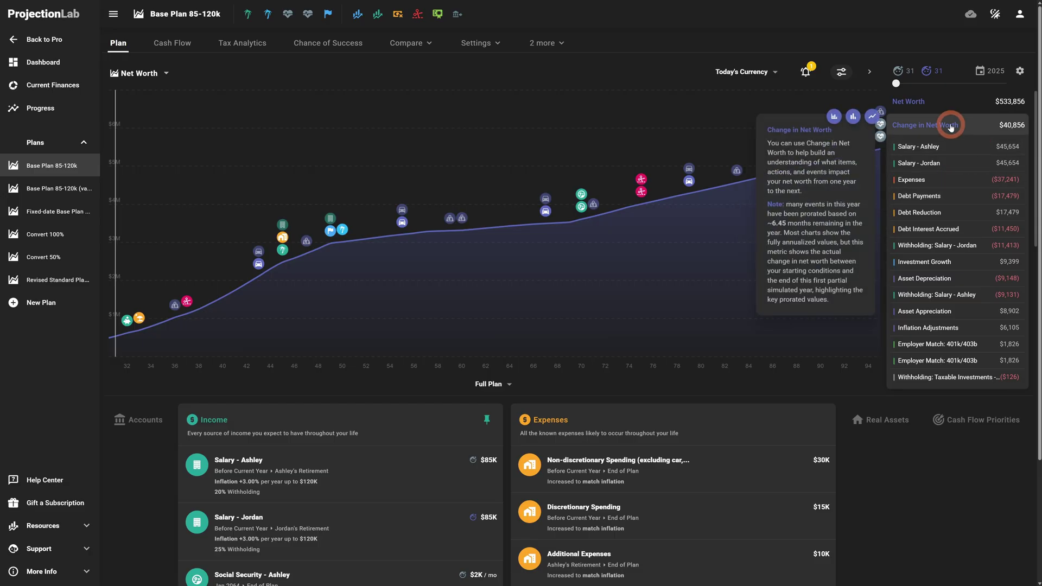
Select 2026 on the net worth chart and examine the salaries in that year's Change in Net Worth breakdown
mouse_move(122, 212)
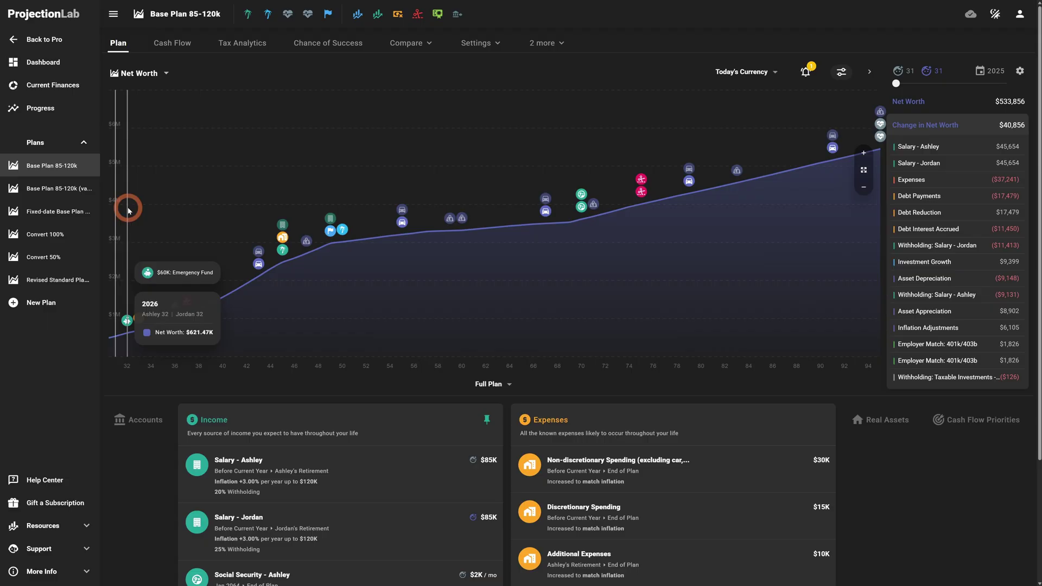
left_click(129, 211)
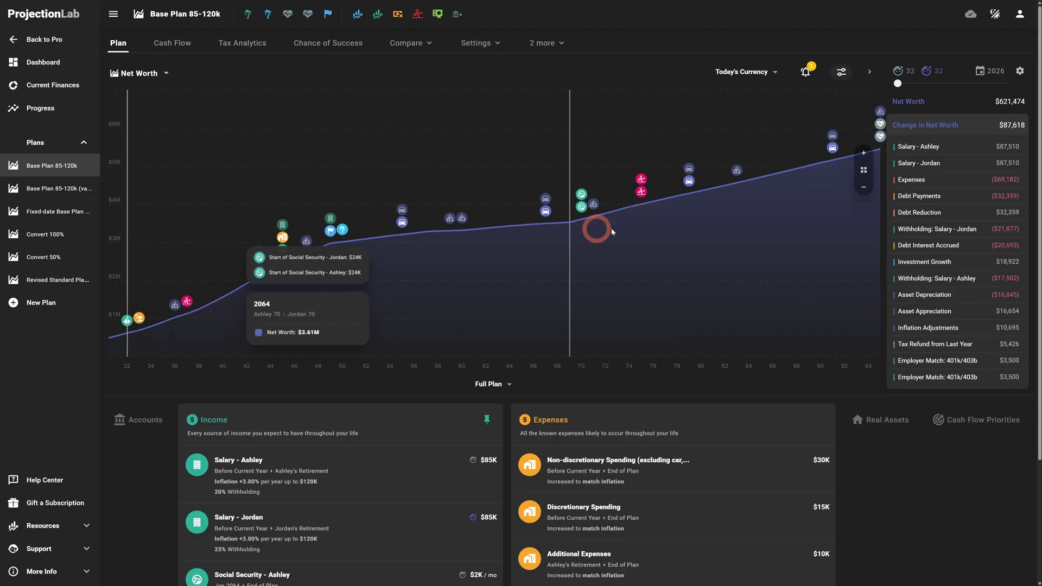
mouse_move(941, 133)
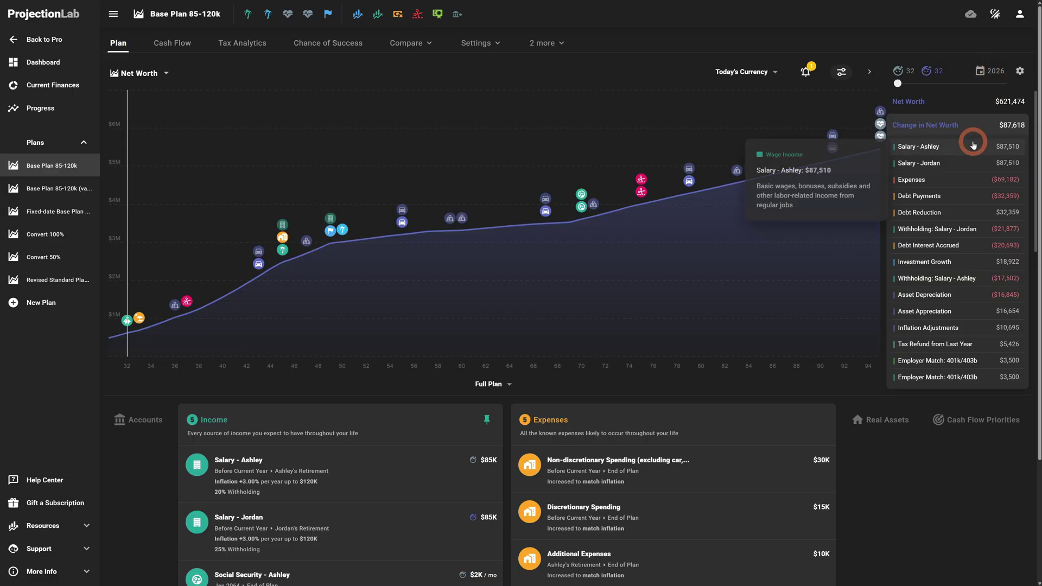
mouse_move(974, 139)
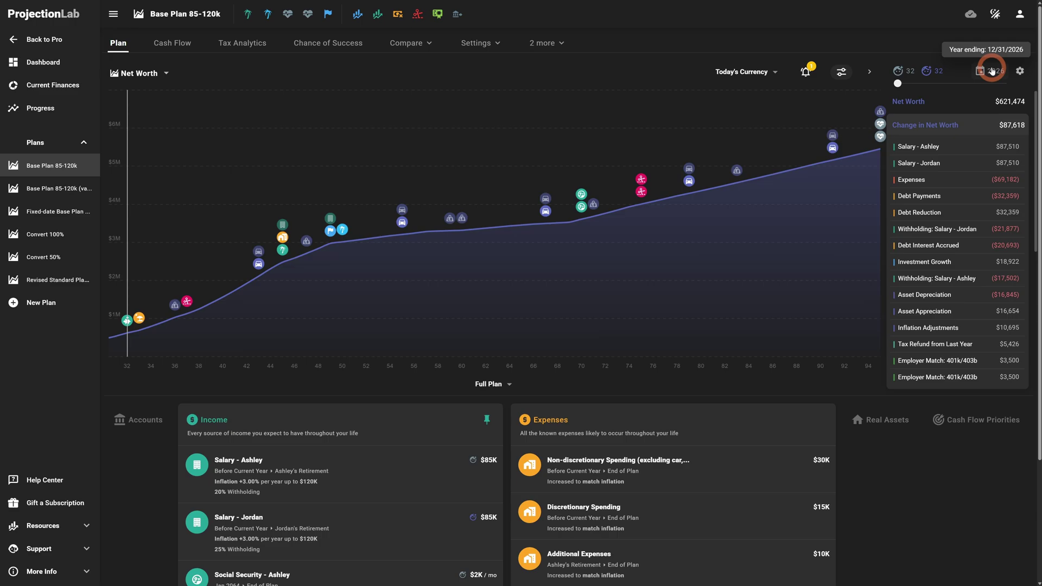
Compare the Change in Net Worth explanations for 2025 and 2026, ending on 2025
left_click_drag(128, 260, 116, 263)
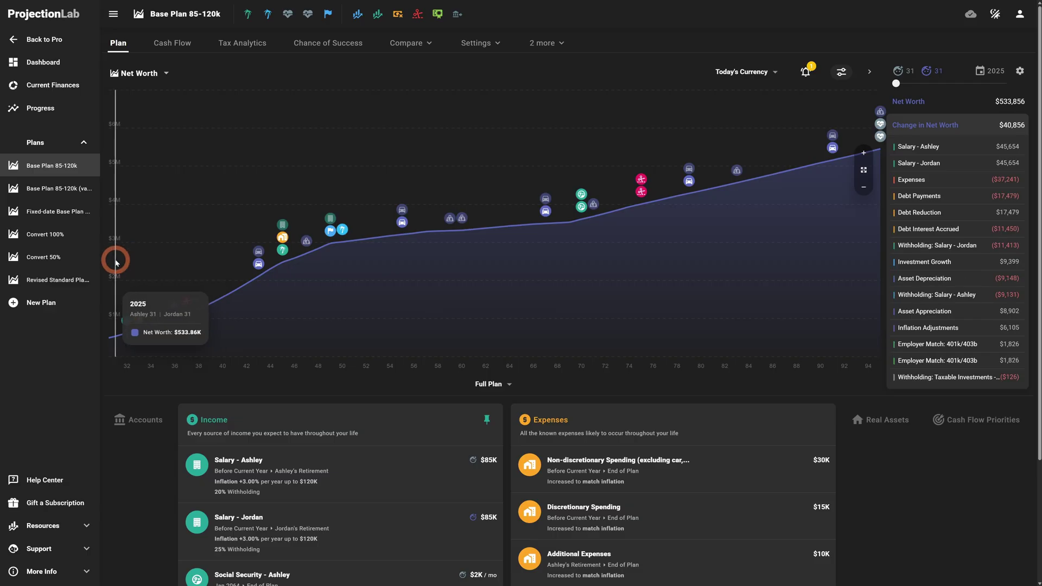
left_click(925, 131)
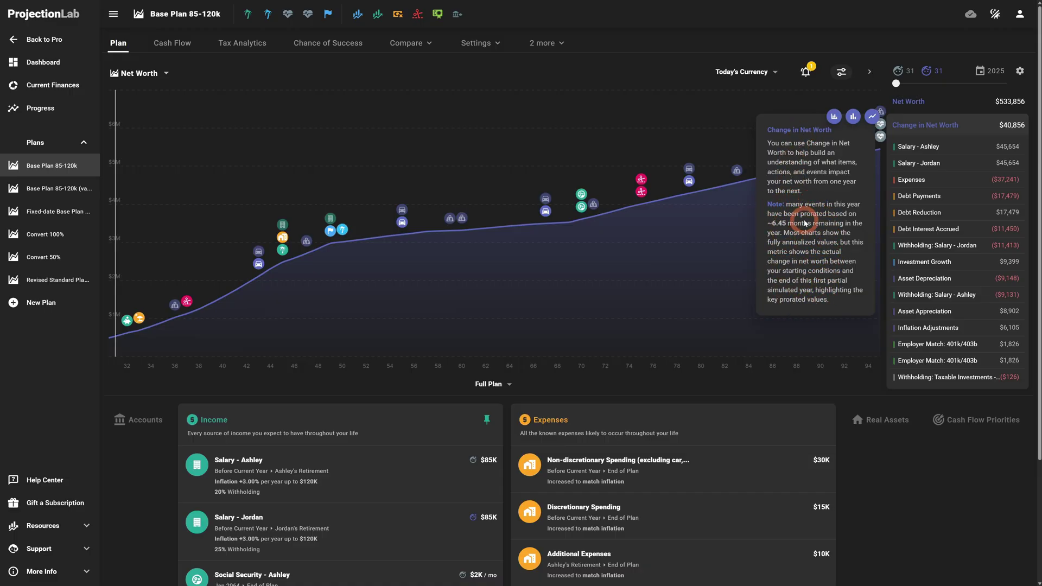
left_click(128, 324)
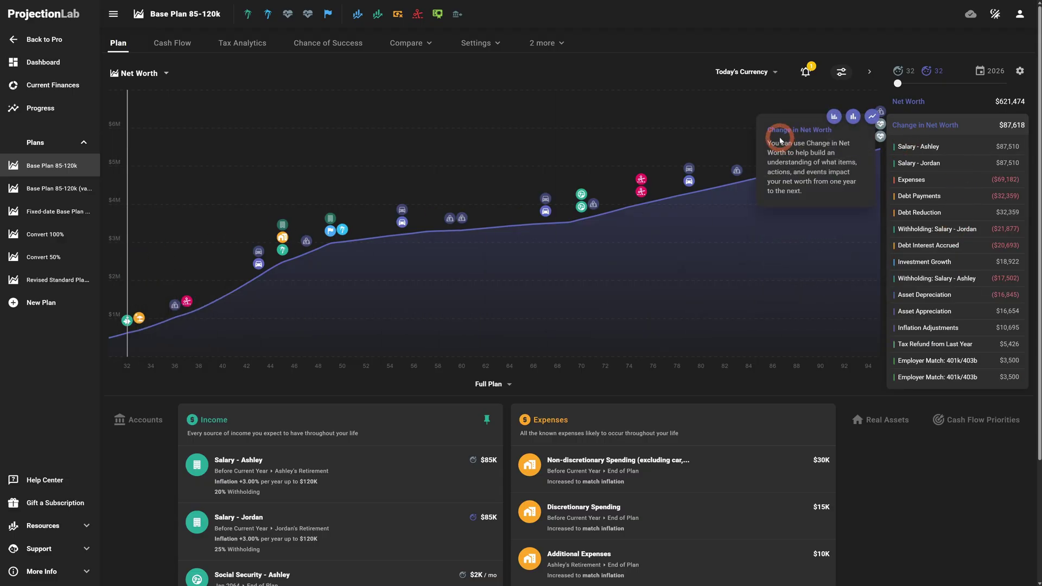
left_click(116, 268)
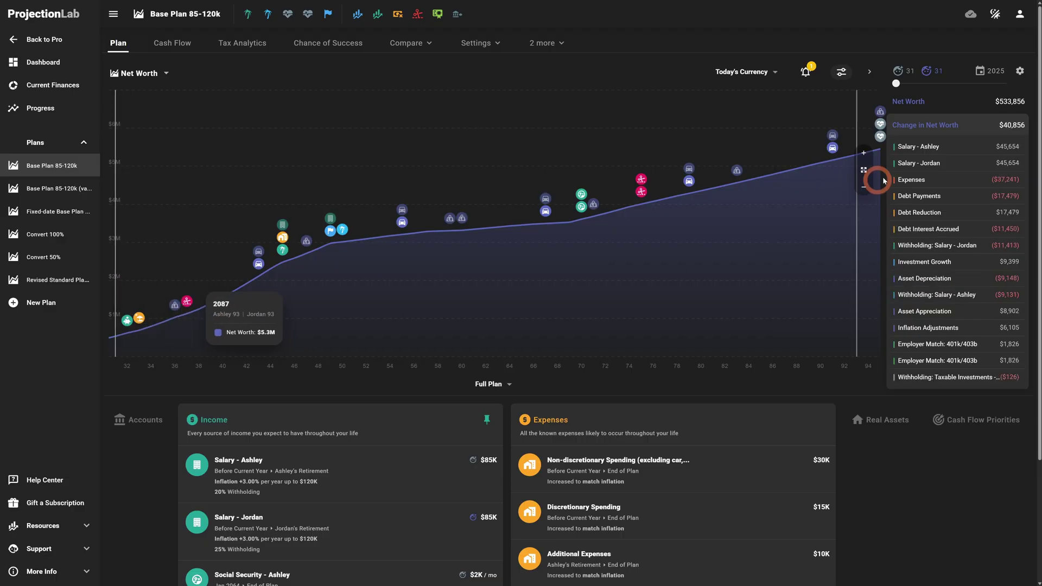
mouse_move(945, 124)
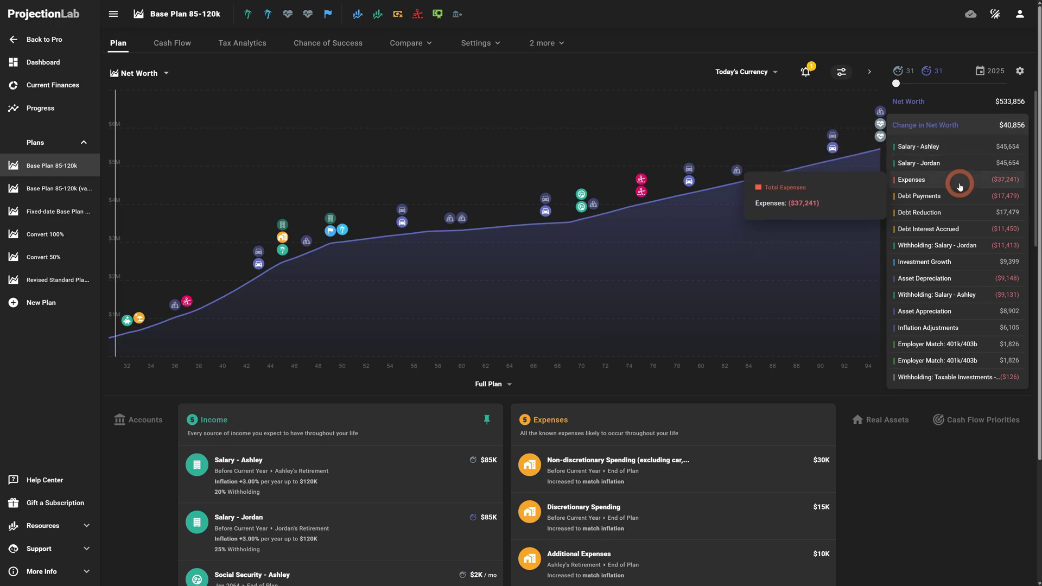
Open the first earner's salary and review its start date and payment frequency options, keeping Before Current Year and Yearly
scroll(658, 412, "down", 2)
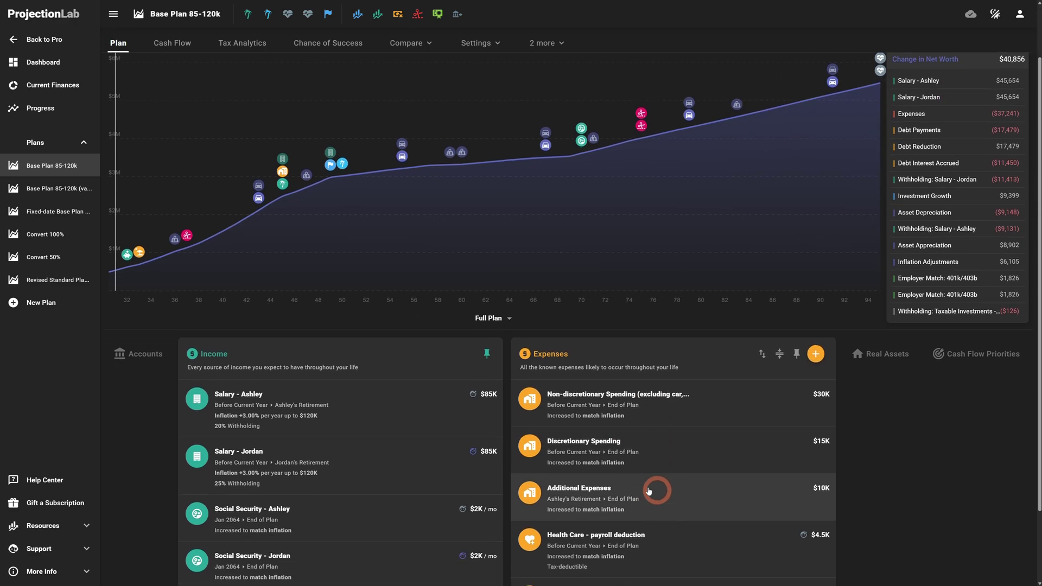
left_click(357, 376)
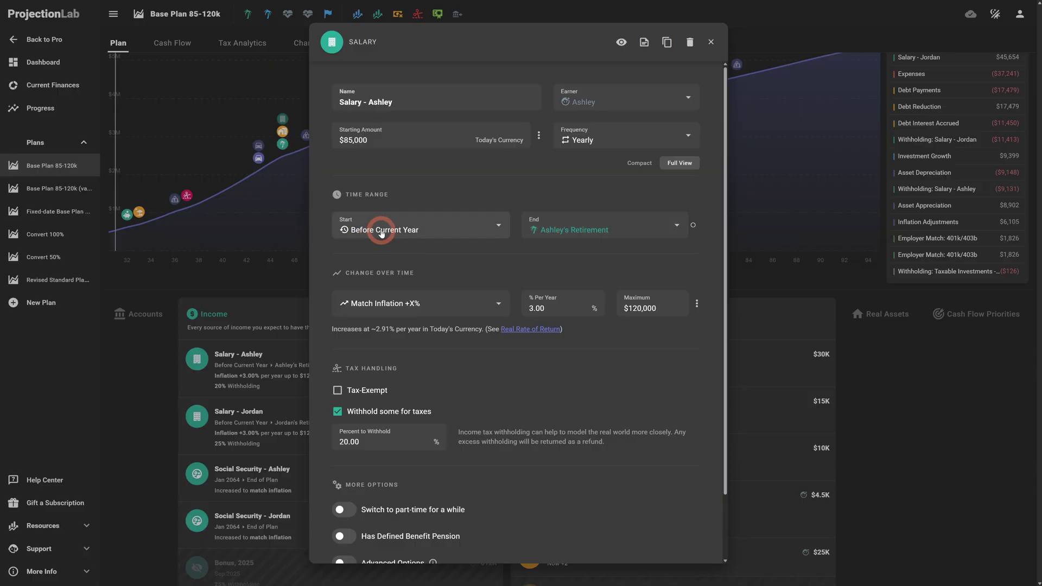
left_click(409, 230)
left_click(577, 260)
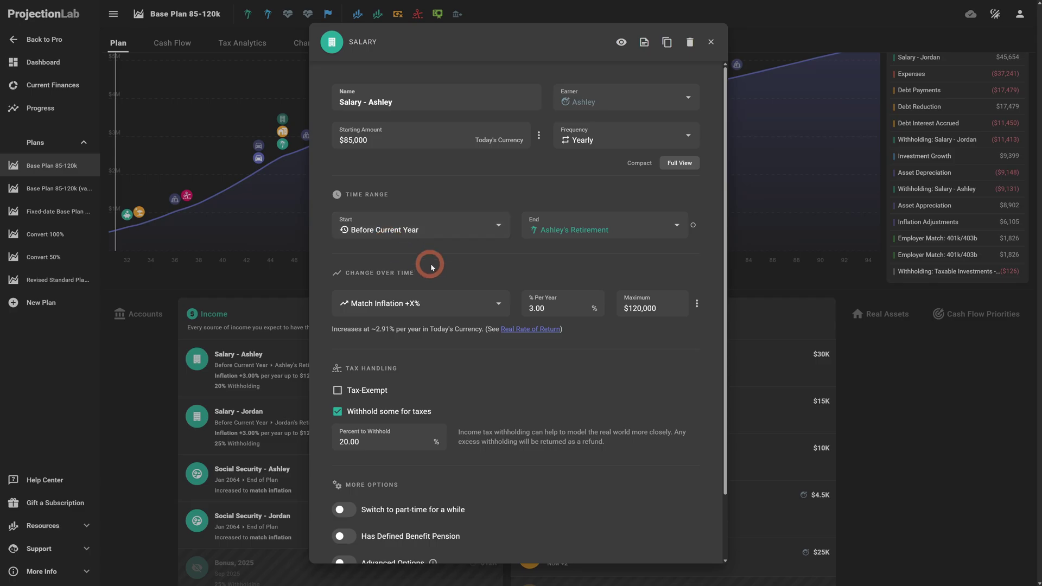
left_click(620, 139)
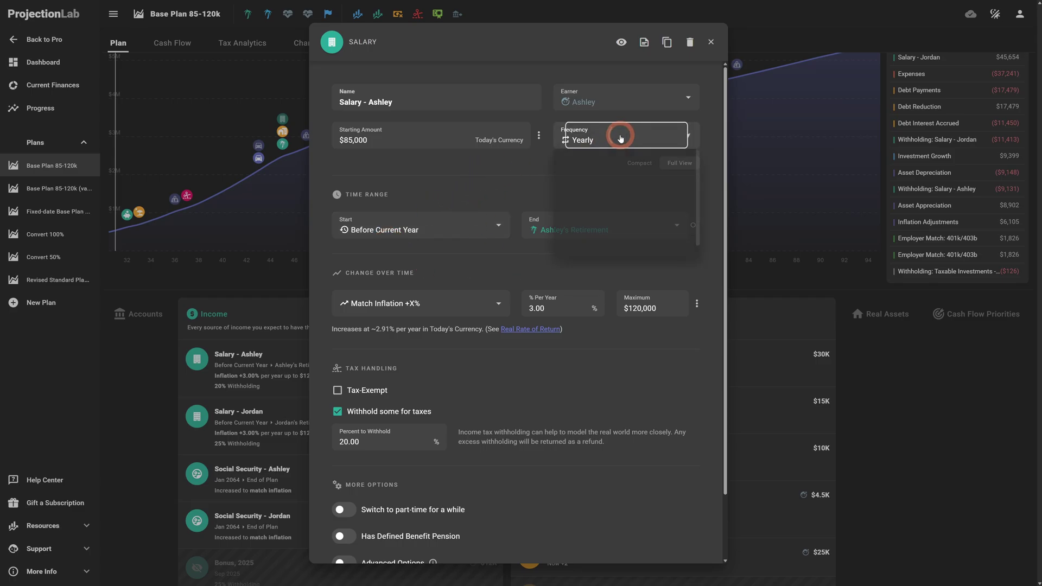
scroll(592, 249, "down", 1)
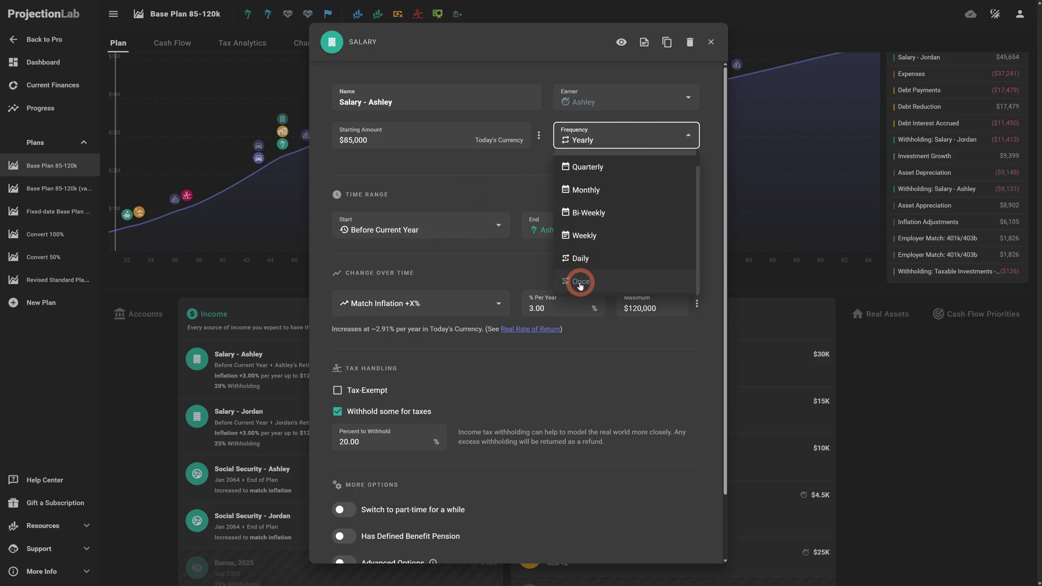
left_click(461, 171)
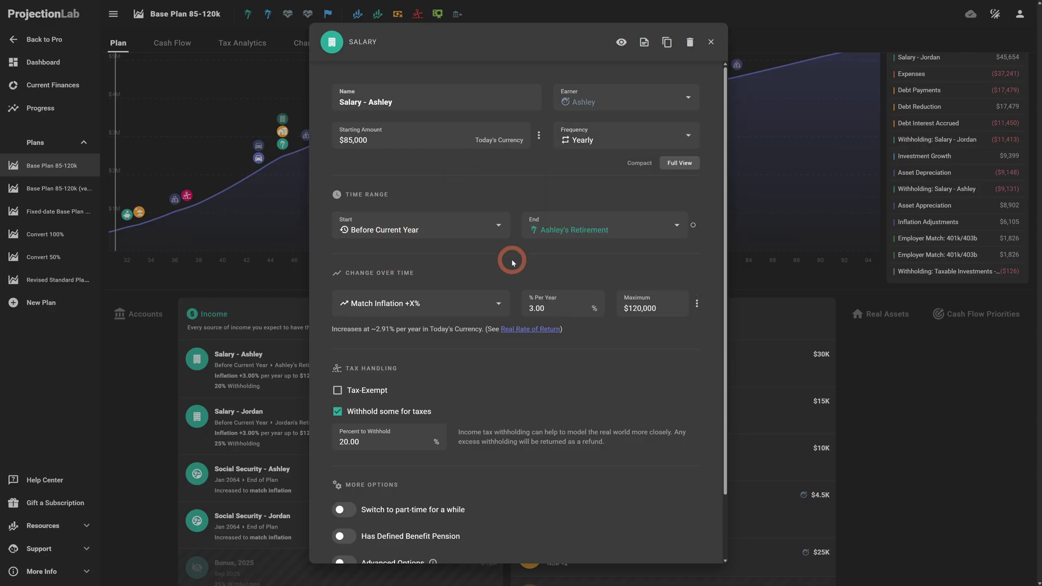
Set the first earner's salary to start in Sep 2025, save it, and check the 2025 Change in Net Worth breakdown
left_click(446, 228)
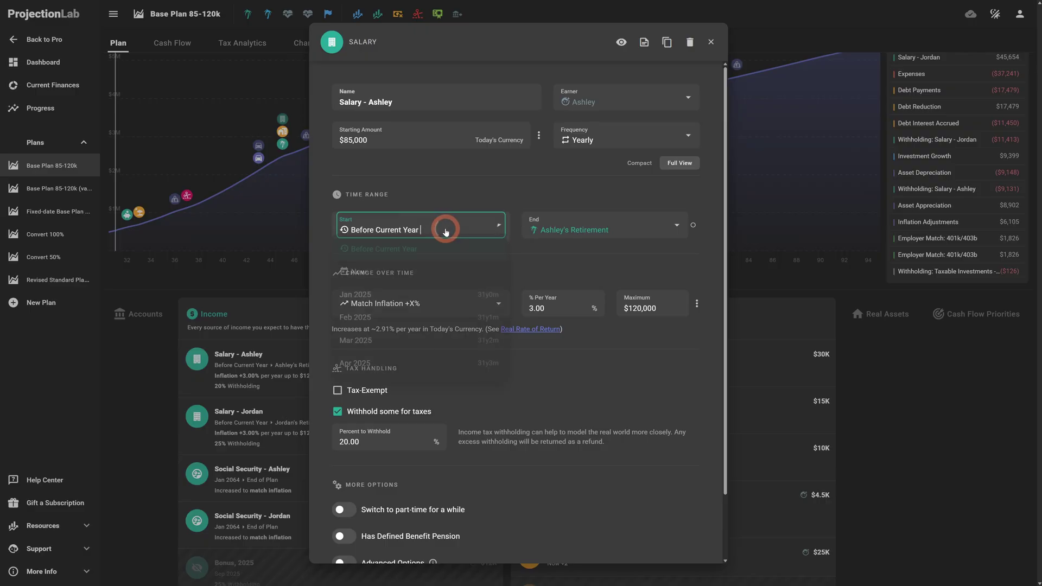
scroll(423, 298, "down", 2)
scroll(422, 312, "down", 2)
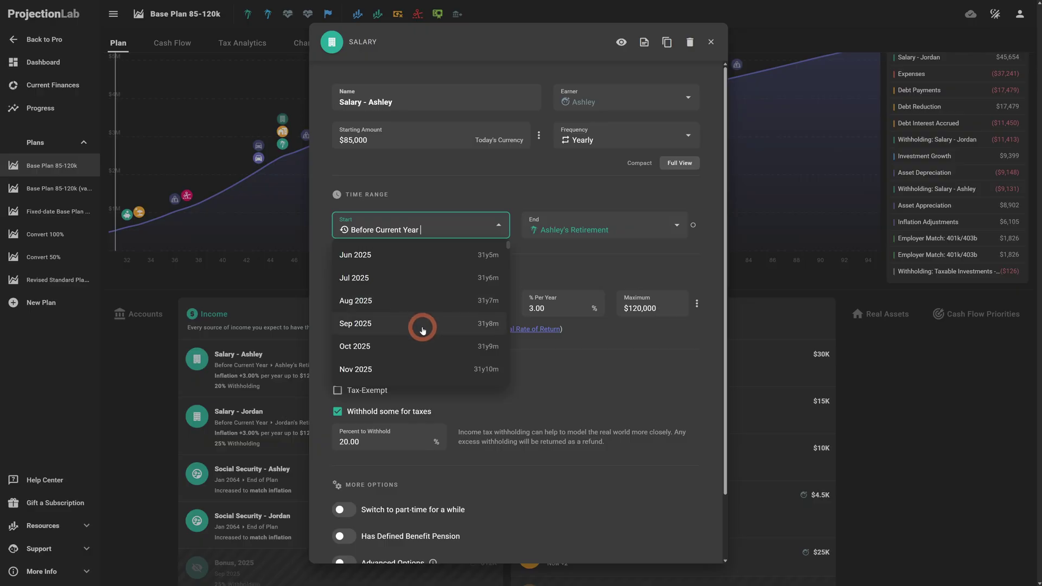
left_click(370, 331)
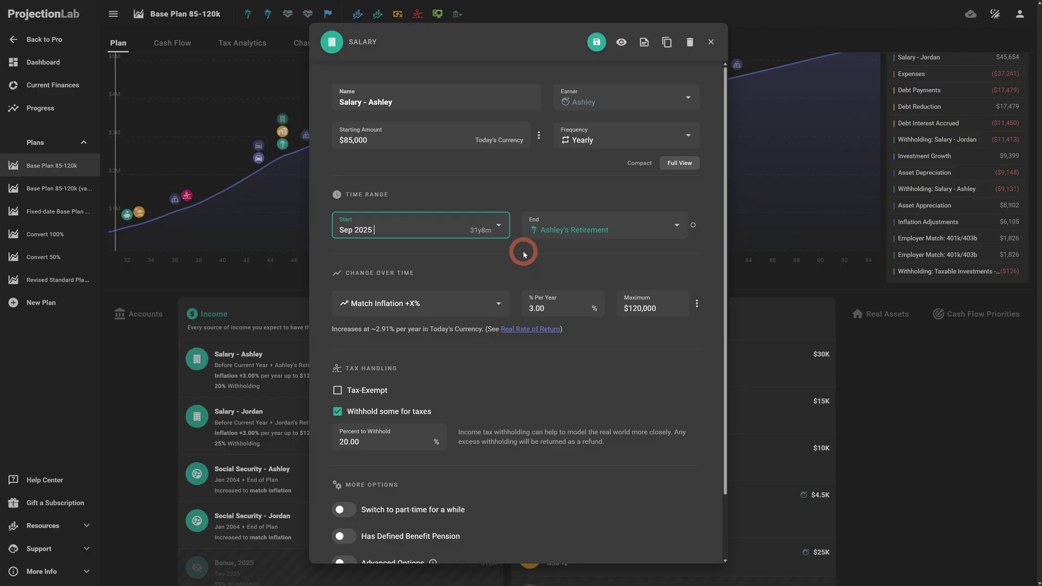
left_click(597, 43)
mouse_move(1011, 183)
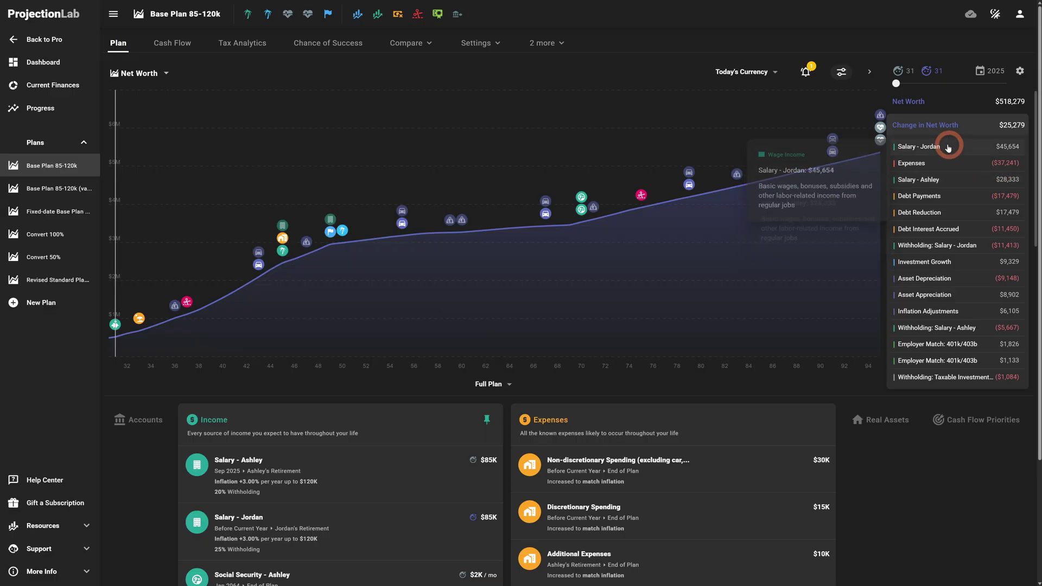
mouse_move(912, 122)
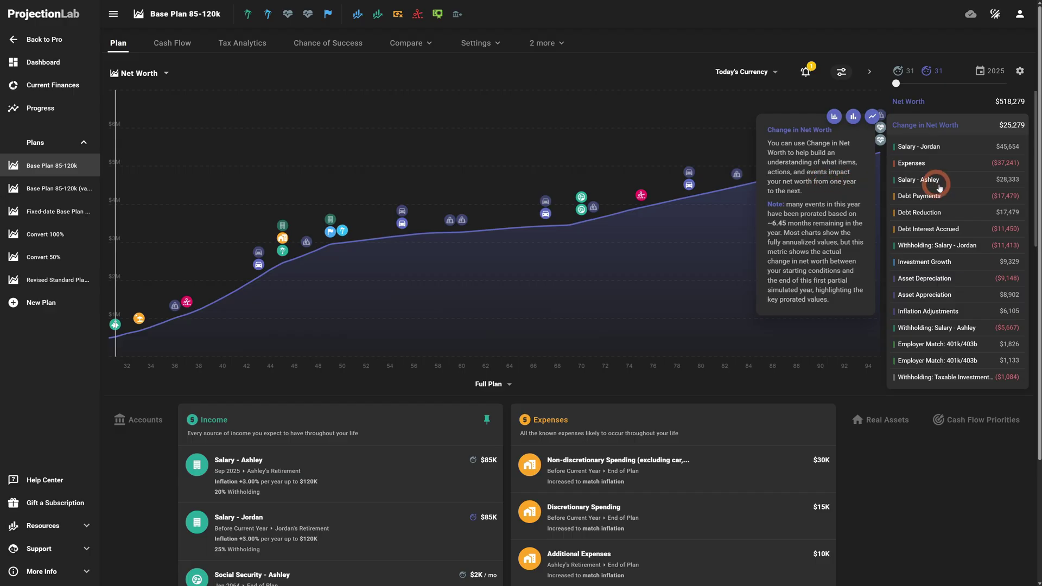
Open the Bonus, 2025 income and review its timing options, keeping Sep 2025
scroll(159, 319, "down", 3)
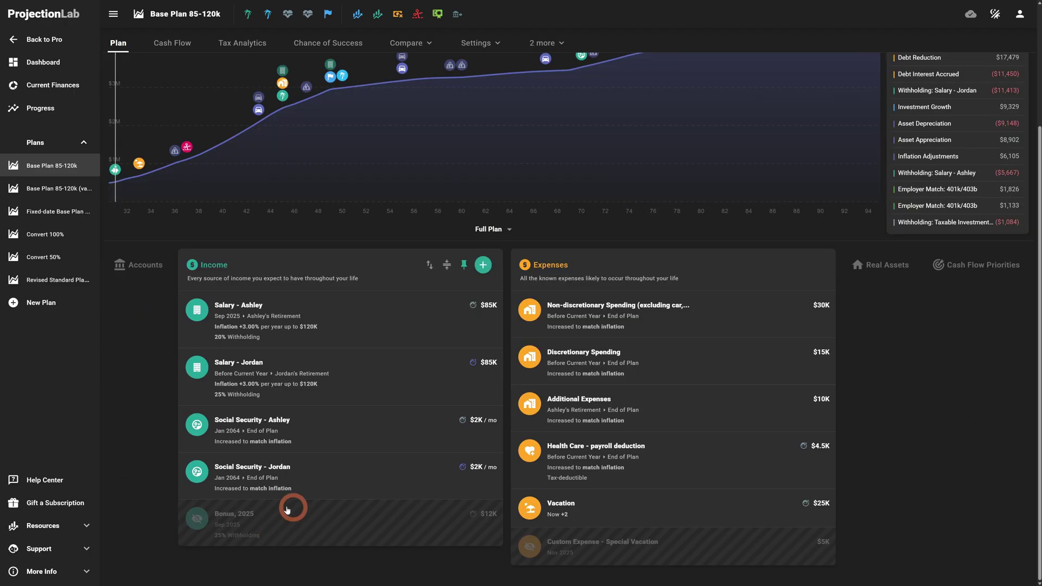
left_click(206, 525)
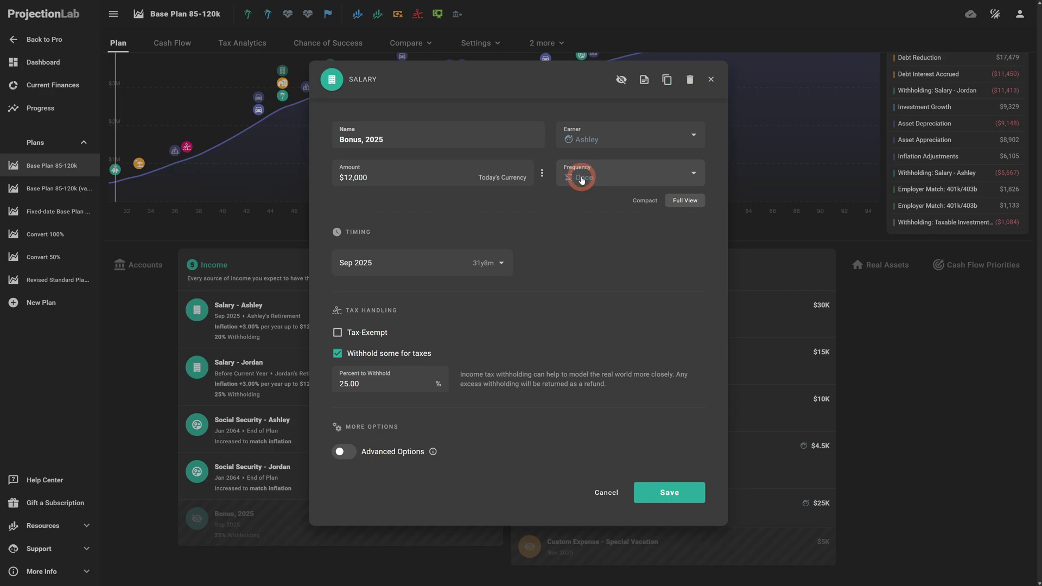
left_click(374, 266)
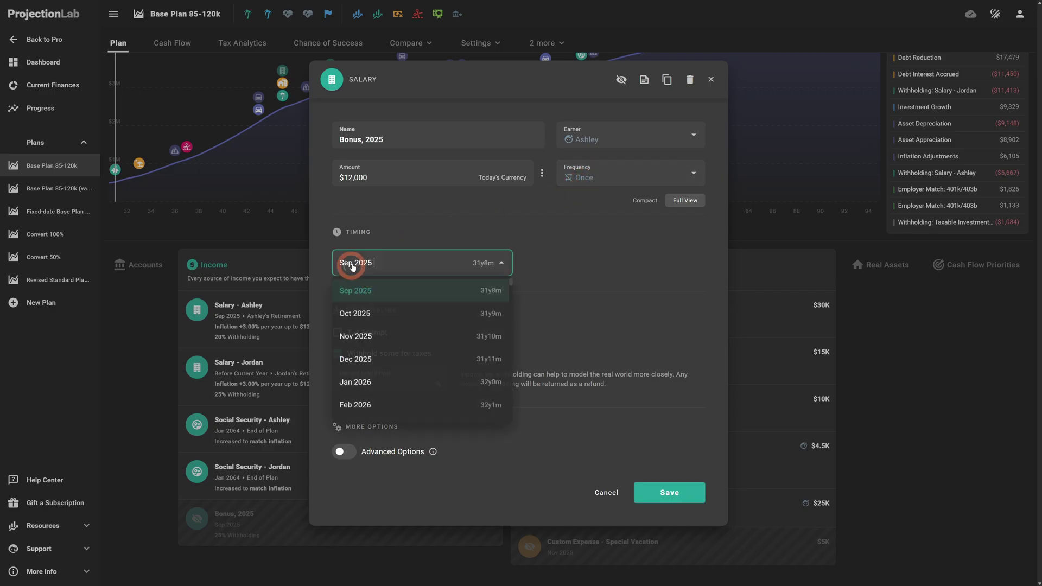
scroll(389, 310, "up", 2)
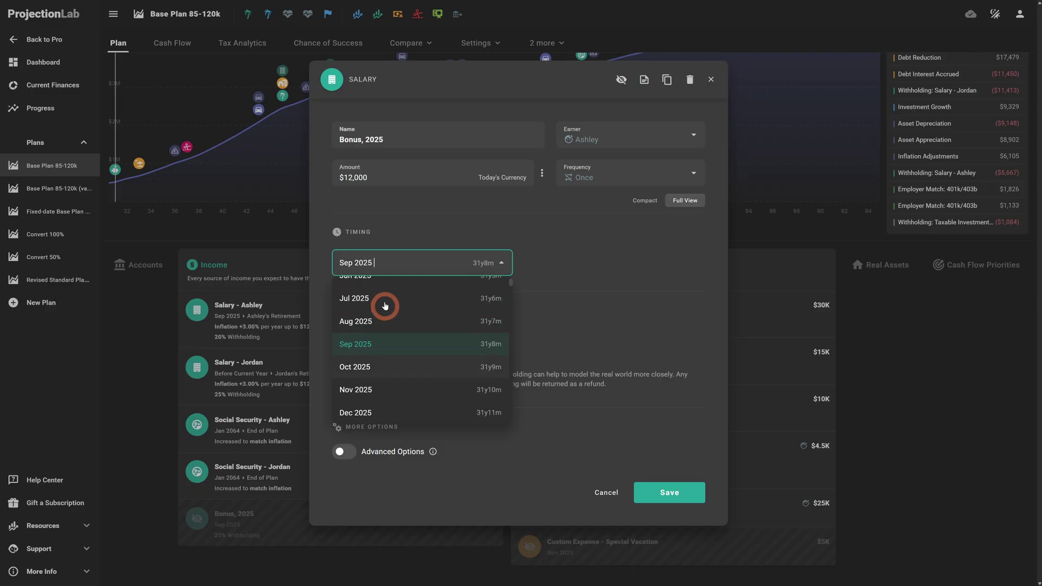
scroll(396, 334, "up", 2)
scroll(396, 336, "down", 3)
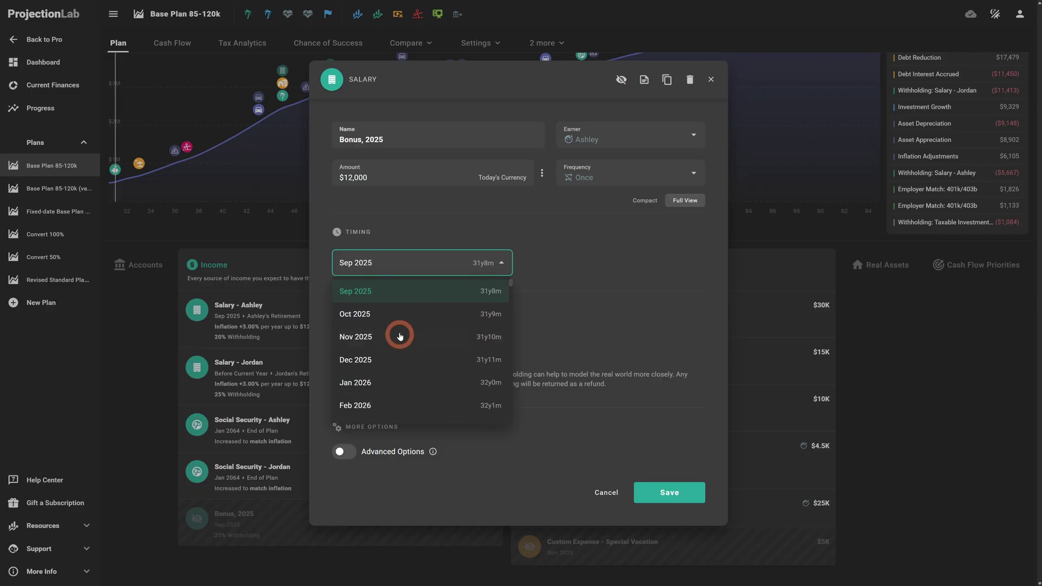
scroll(434, 336, "up", 1)
left_click(319, 366)
left_click(669, 493)
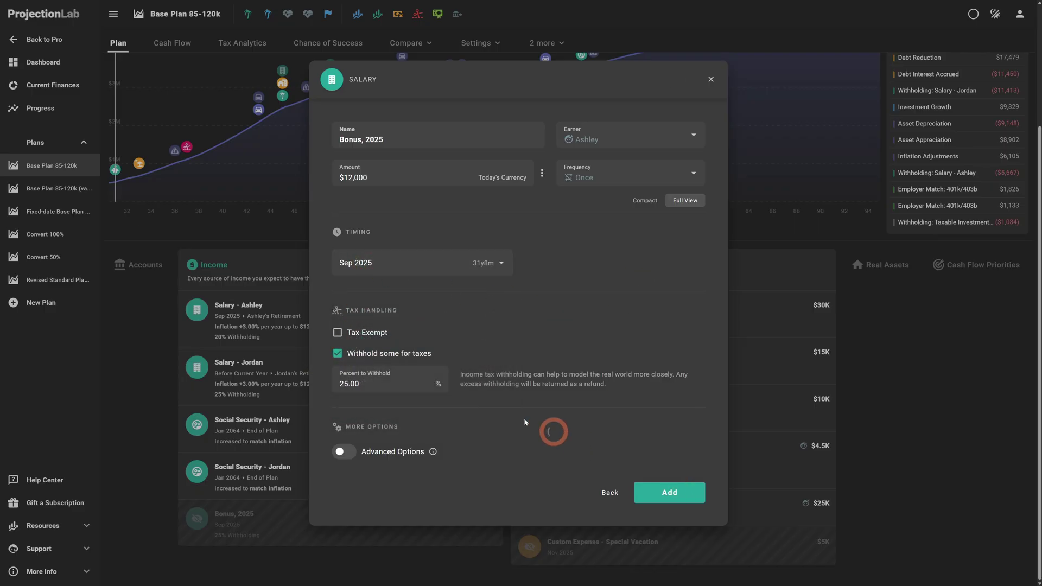
Activate the Bonus, 2025 income and check its effect on the 2025 Change in Net Worth breakdown
left_click(196, 516)
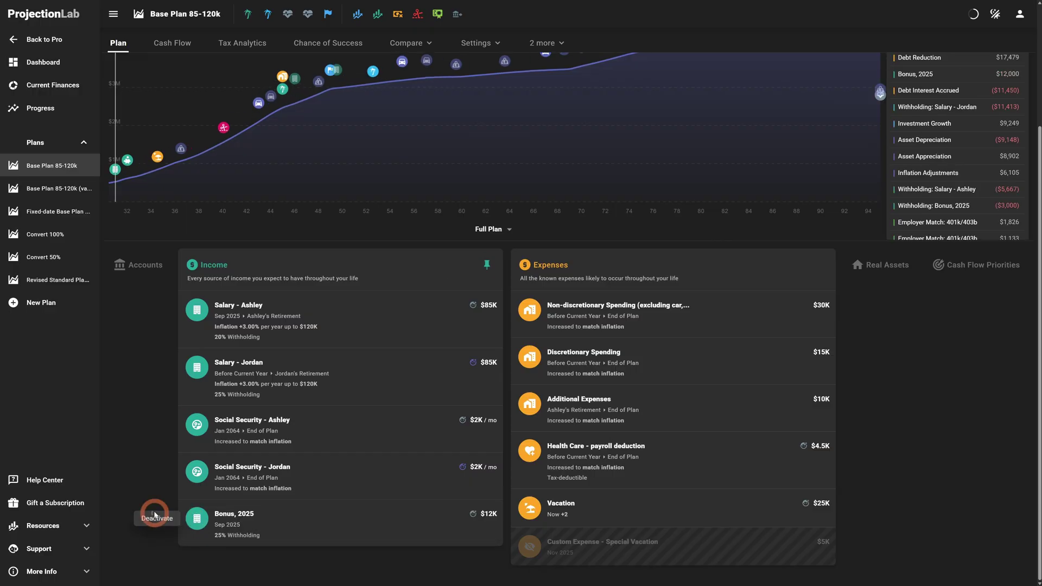
scroll(152, 445, "up", 3)
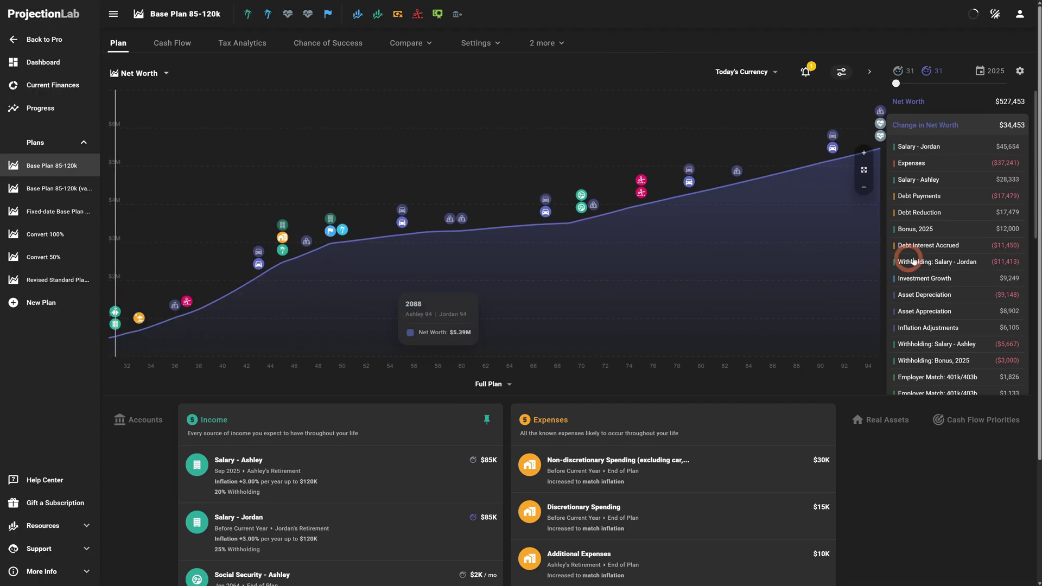
scroll(928, 256, "down", 3)
scroll(954, 207, "up", 3)
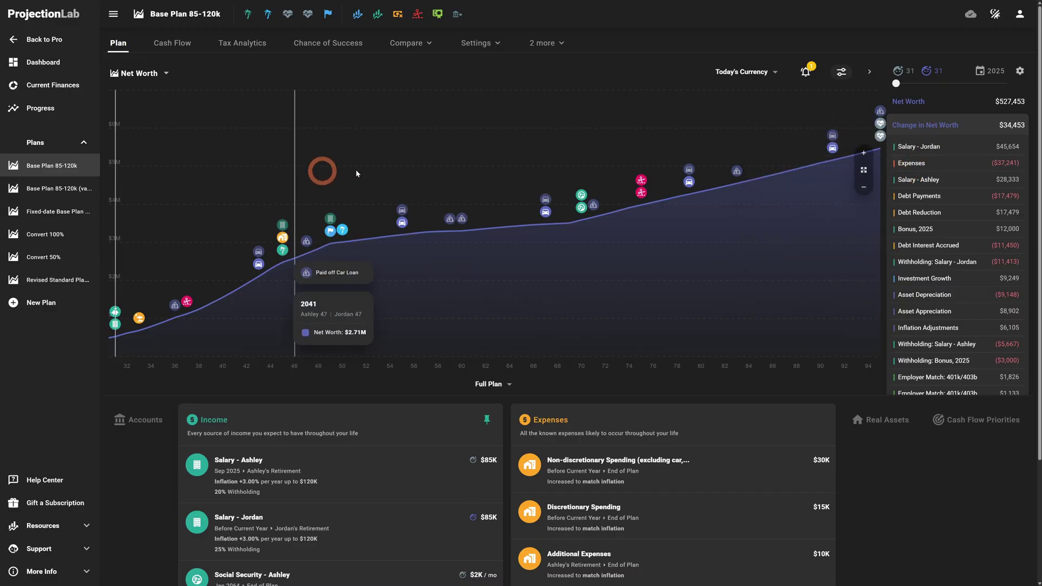
Examine the salaries, bonus and tax withholdings in the 2025 Cash Flow diagram
left_click(172, 43)
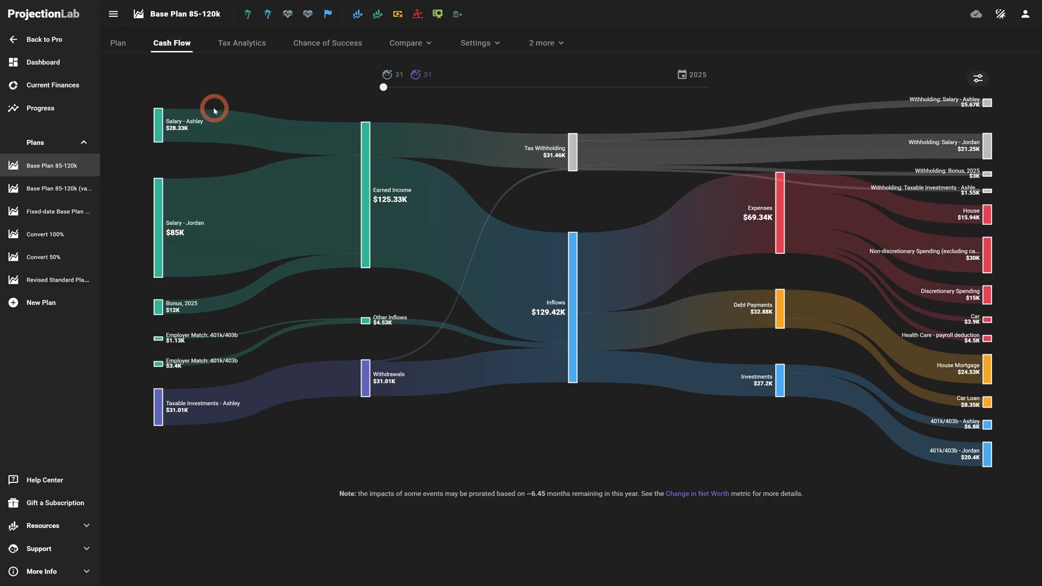
mouse_move(256, 169)
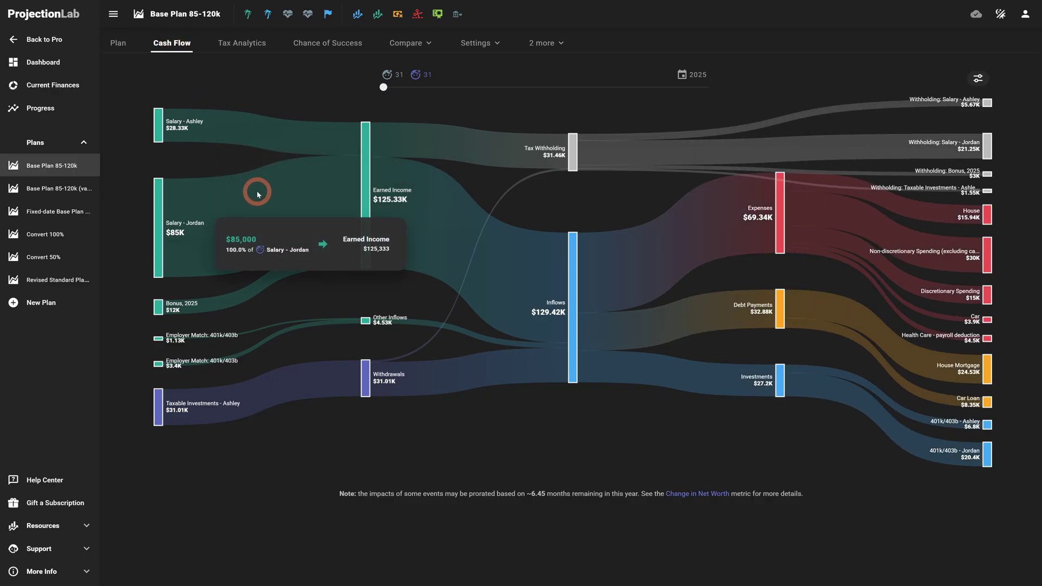
mouse_move(398, 215)
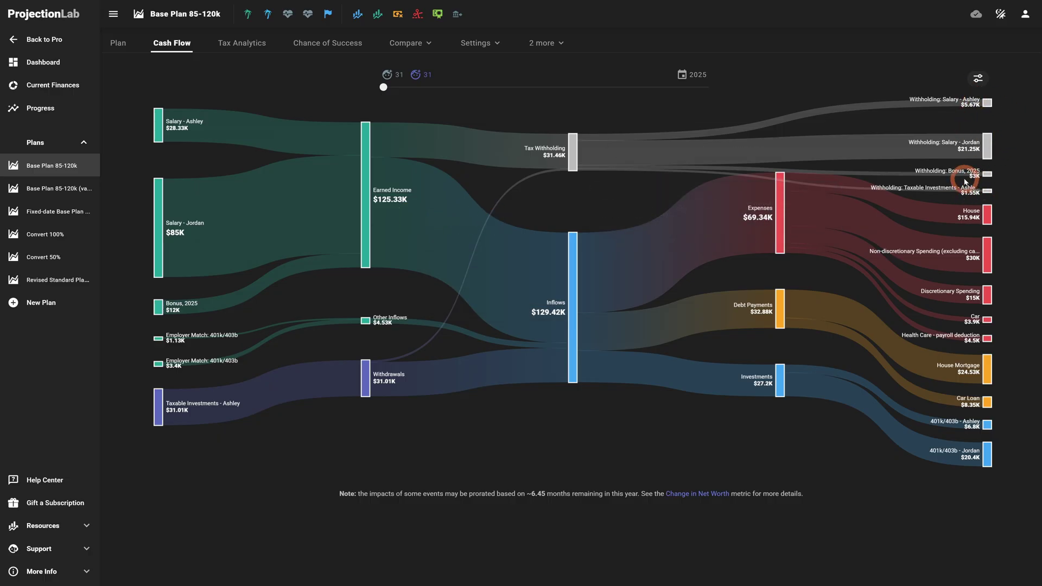
mouse_move(968, 118)
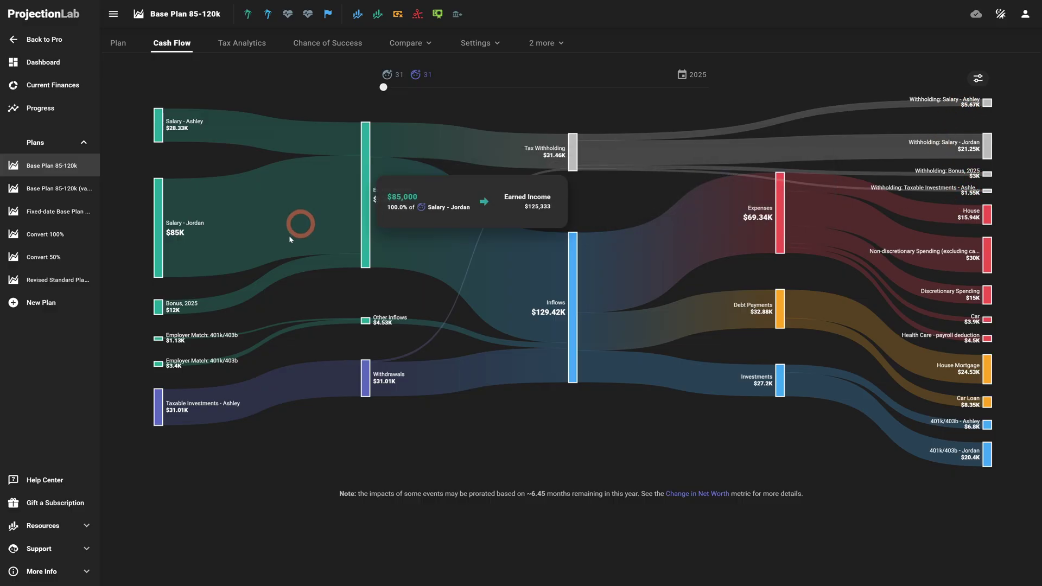
mouse_move(191, 312)
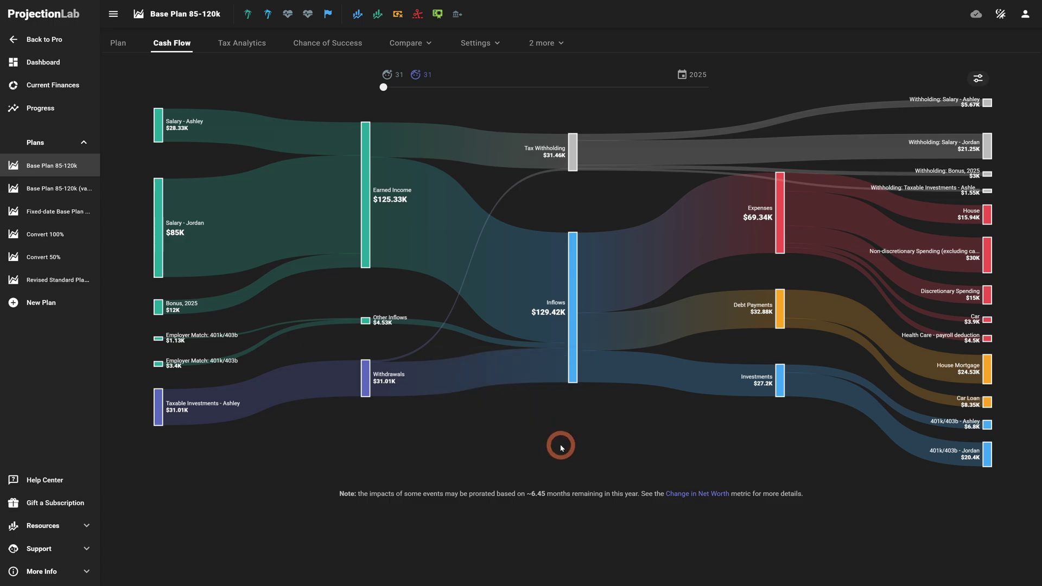
mouse_move(178, 227)
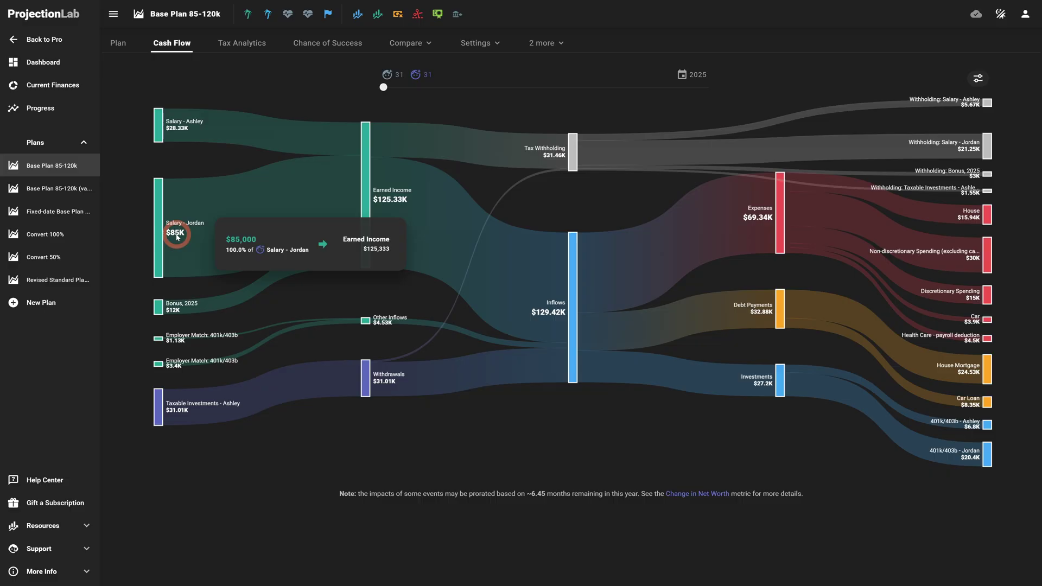
Compare both salaries and the bonus between the 2025 Change in Net Worth breakdown and the Cash Flow diagram
left_click(117, 45)
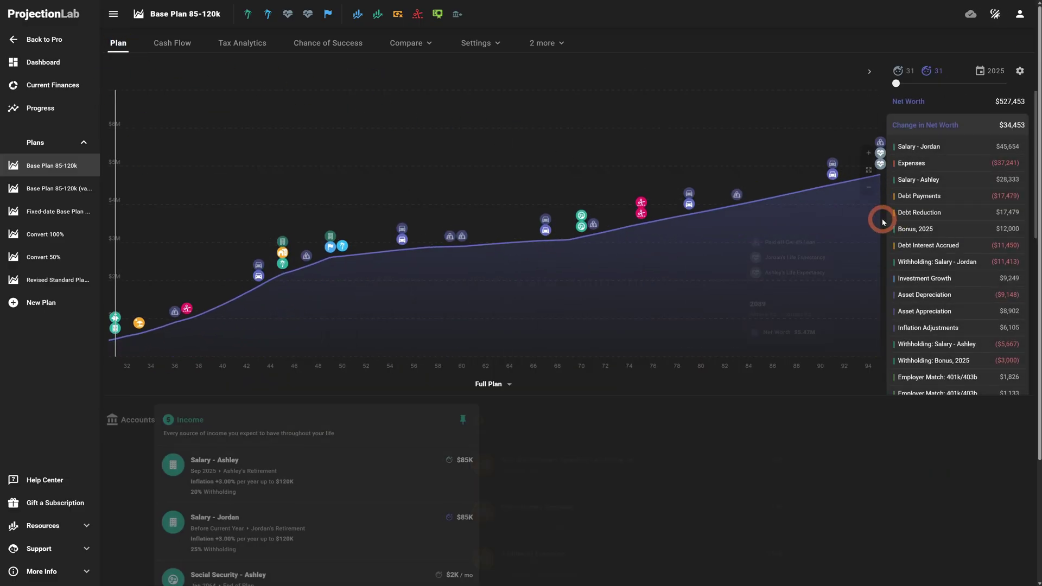
mouse_move(930, 190)
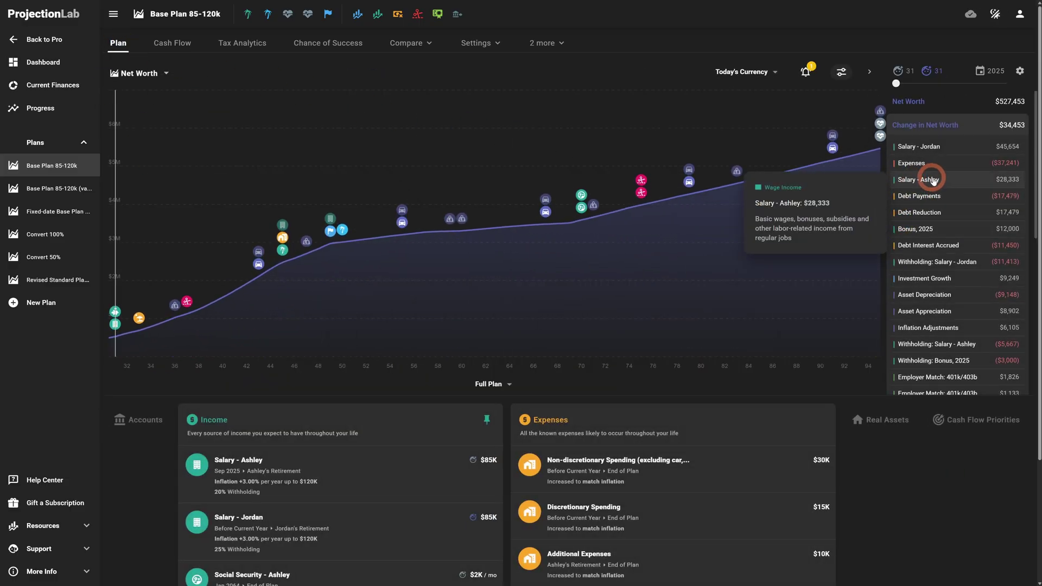
mouse_move(1000, 151)
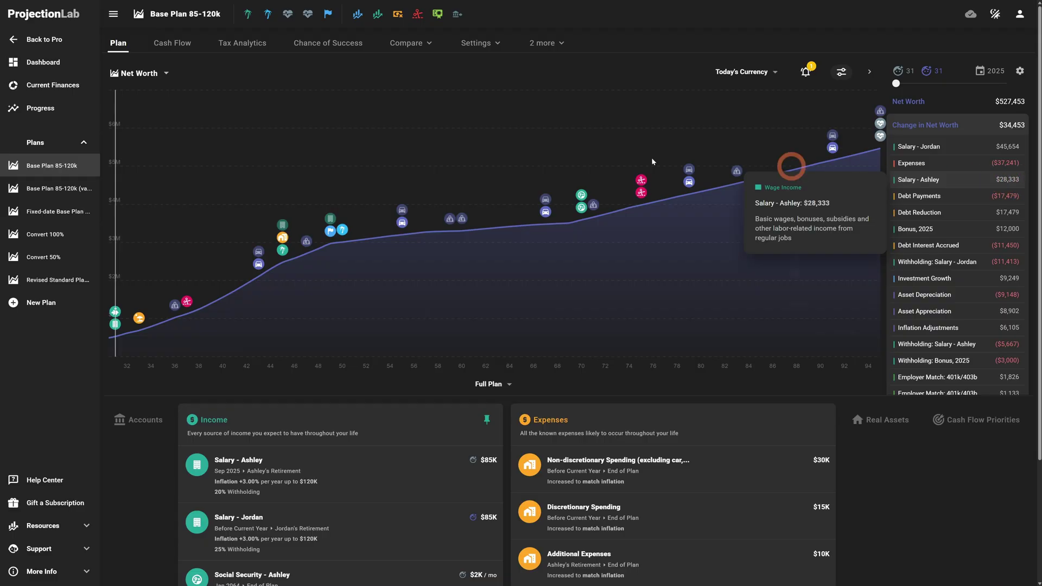
left_click(165, 43)
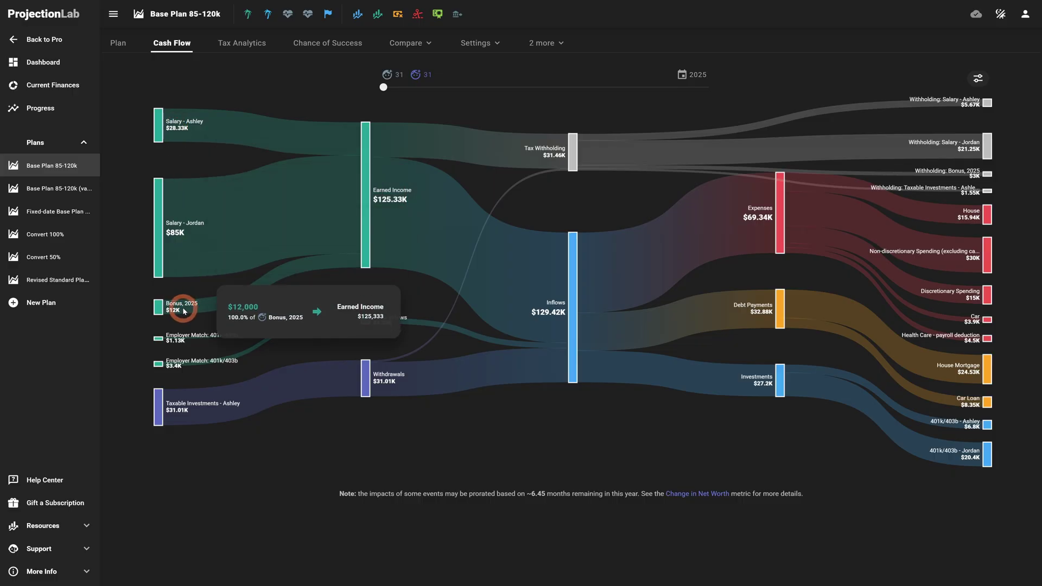
left_click(125, 50)
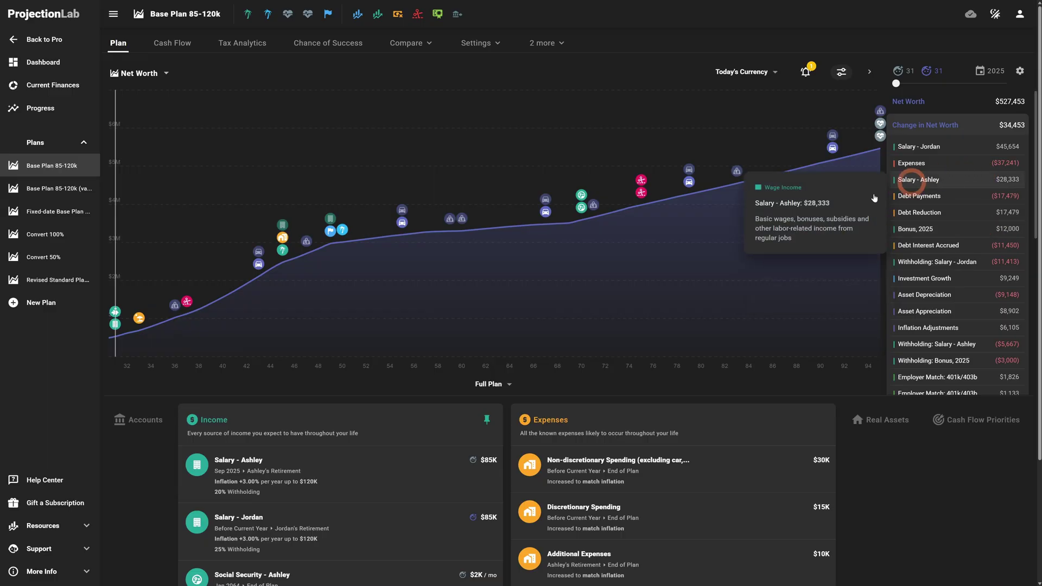
Set the Bonus, 2025 date to Apr 2025, save it, and check the bonus in the 2025 Change in Net Worth breakdown
scroll(434, 412, "down", 3)
left_click(373, 536)
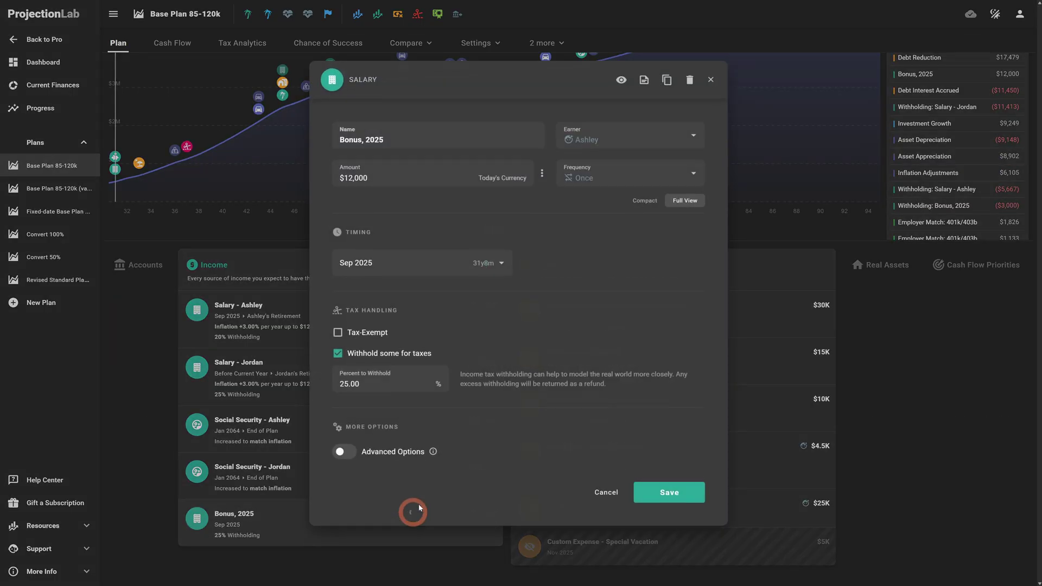
left_click(425, 273)
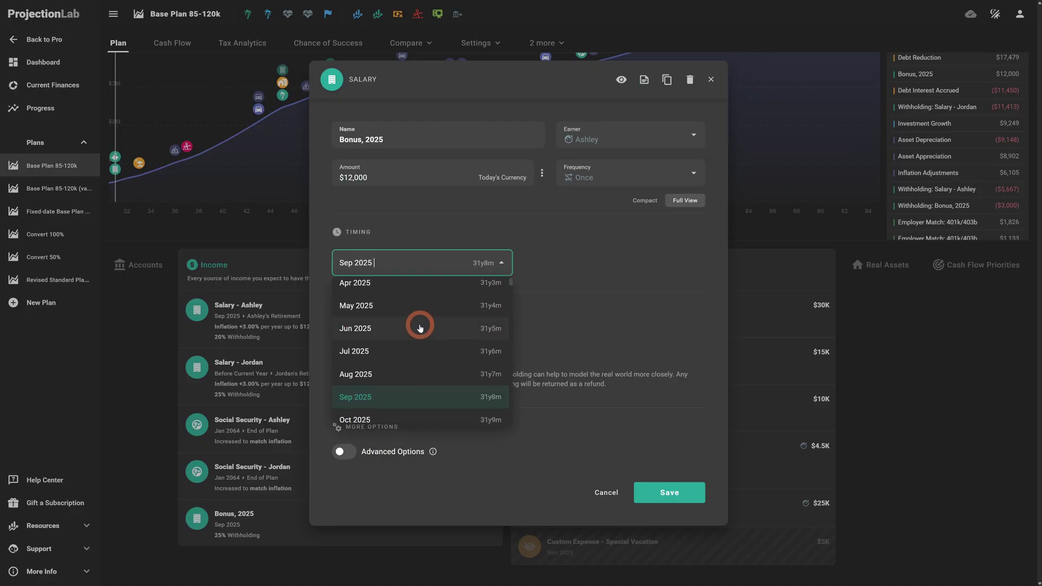
scroll(391, 315, "up", 2)
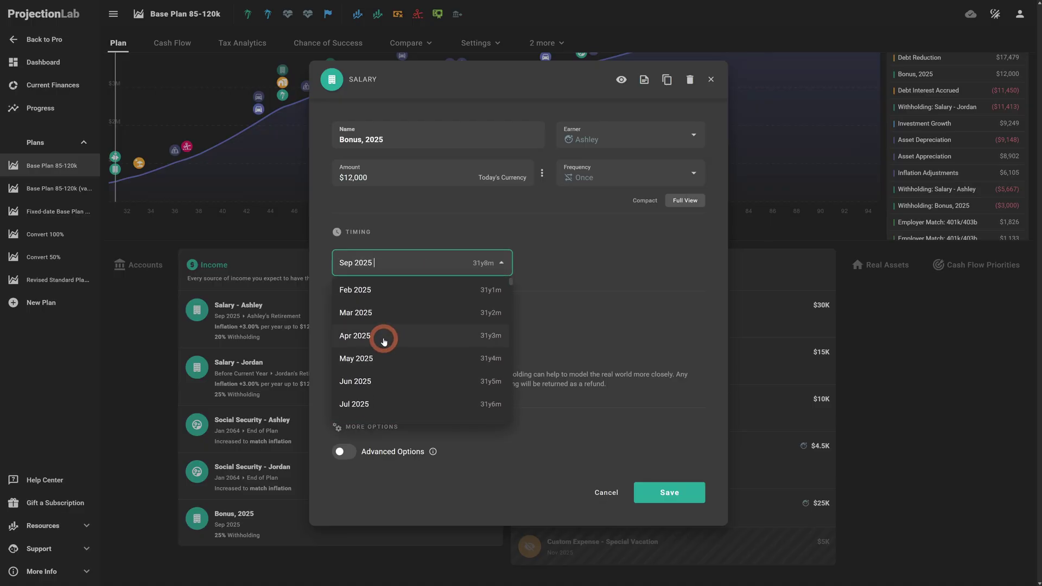
left_click(383, 341)
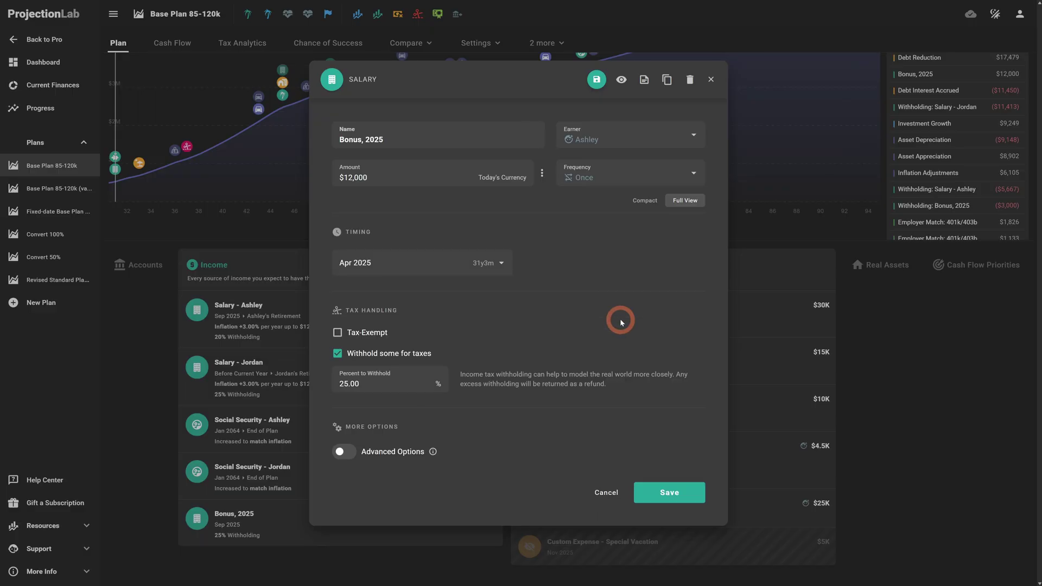
left_click(669, 493)
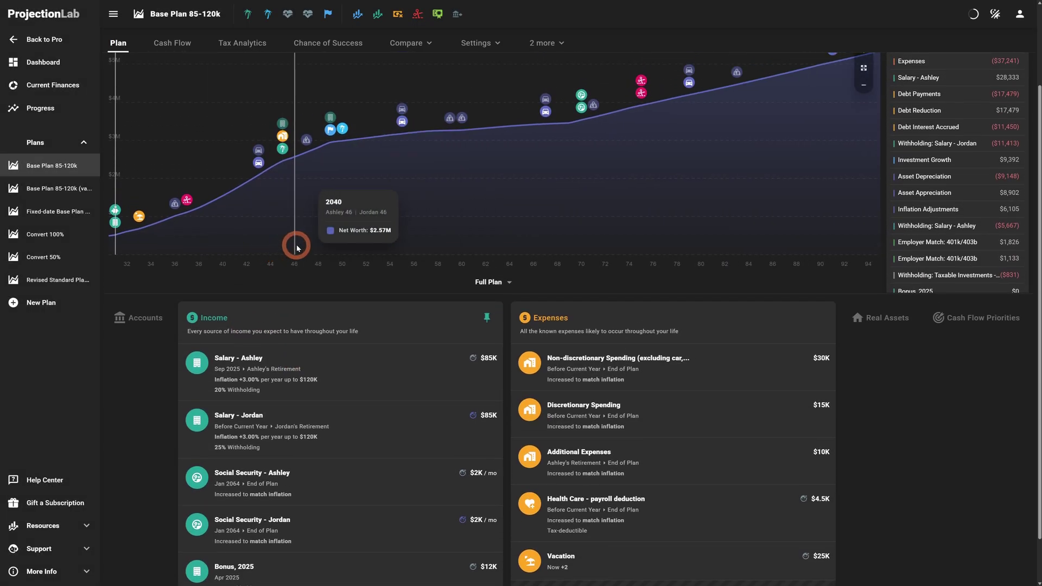
scroll(297, 248, "up", 2)
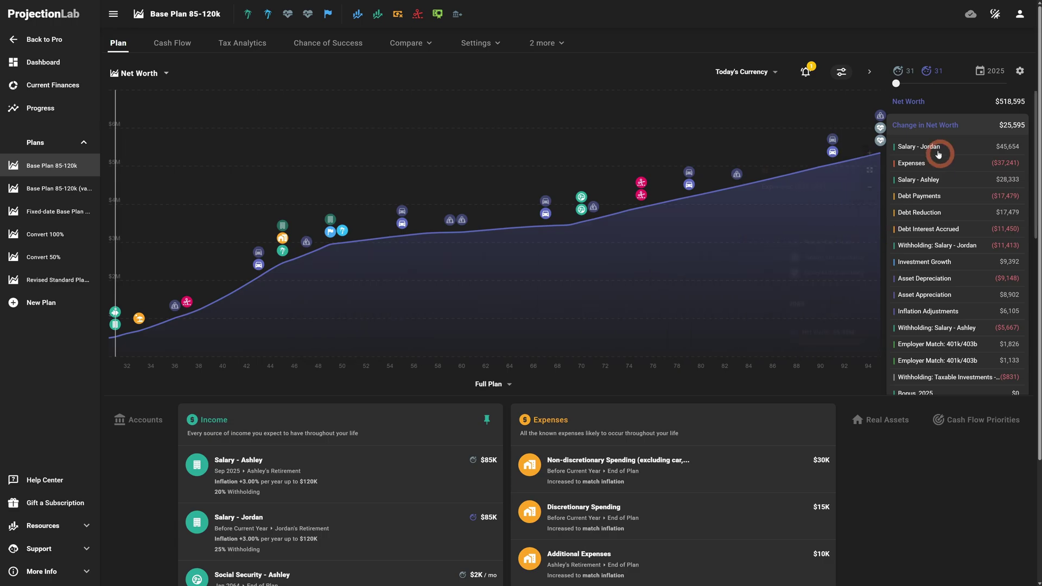
scroll(940, 154, "down", 2)
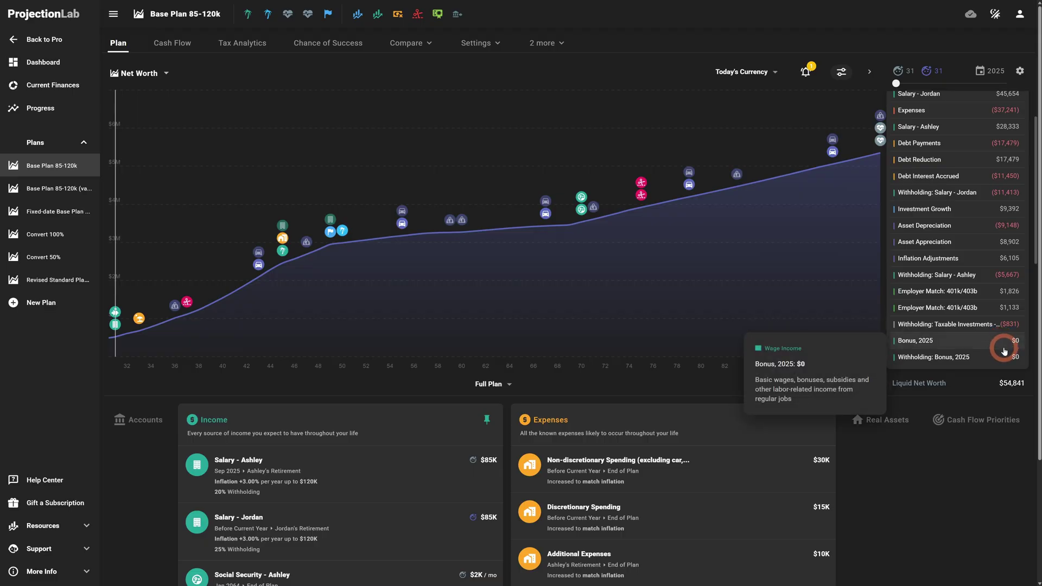
Examine the 2025 Cash Flow diagram with the April bonus, including its withholding, the expenses and the salaries
left_click(170, 43)
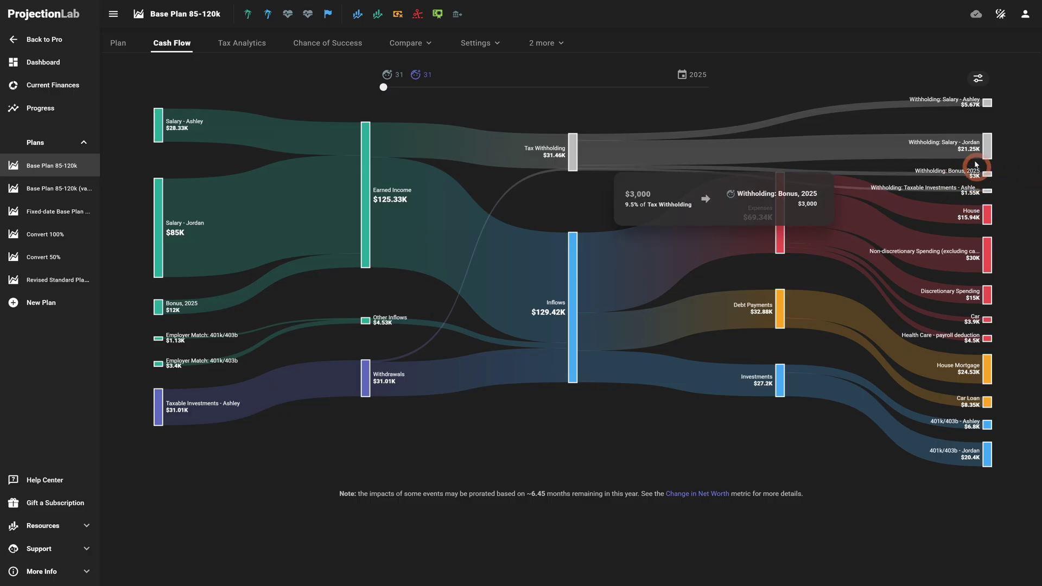
mouse_move(981, 154)
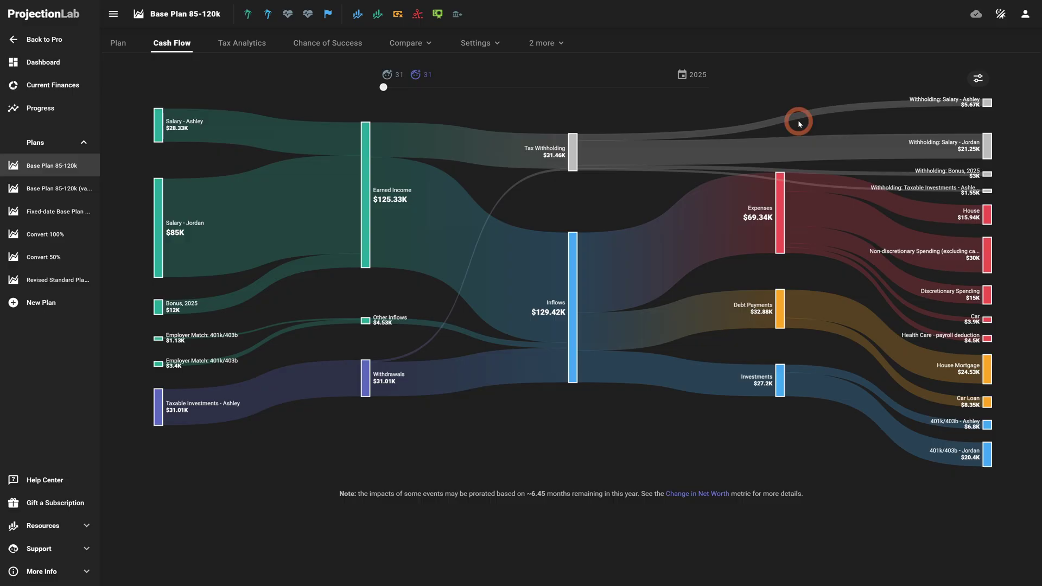
mouse_move(796, 124)
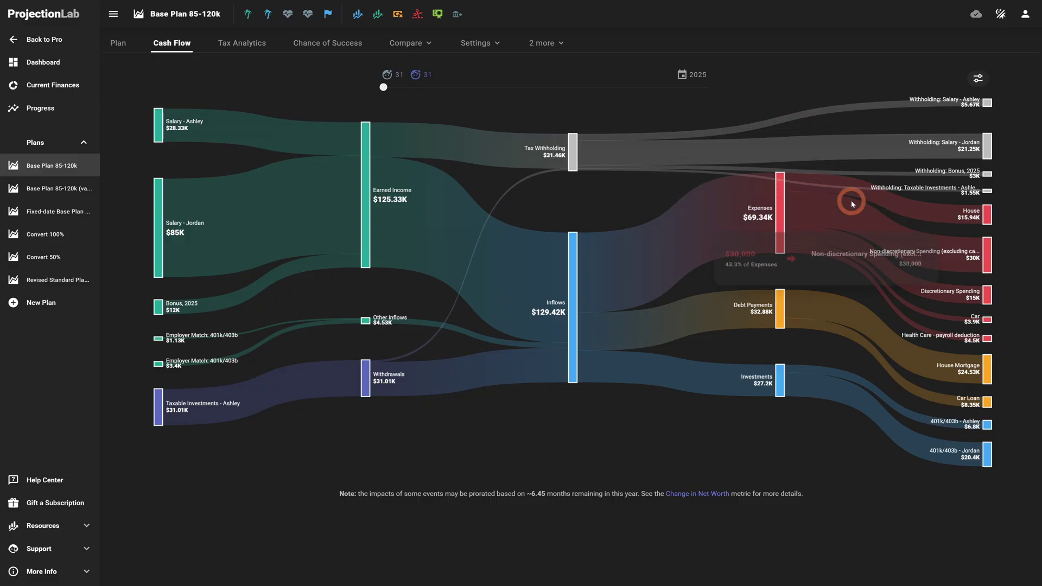
mouse_move(625, 224)
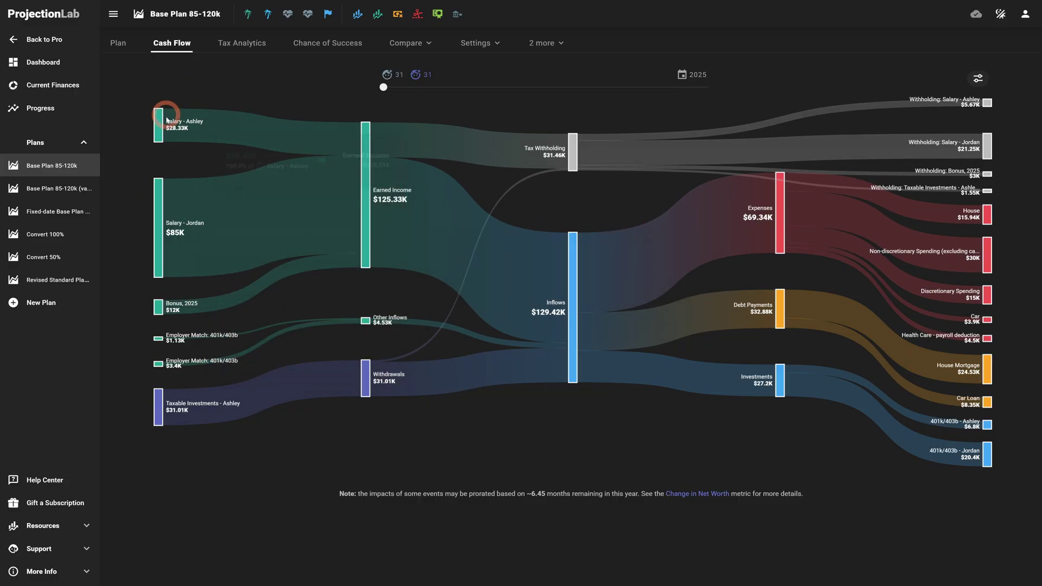
mouse_move(184, 161)
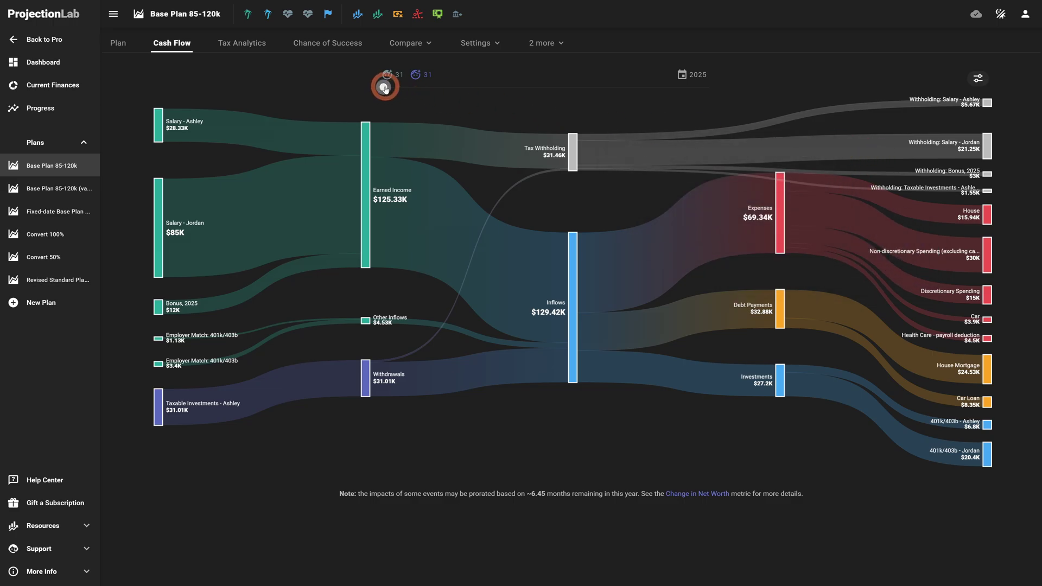
Switch the Cash Flow diagram to 2026 and examine the Tax Refund from Last Year
left_click_drag(385, 89, 387, 88)
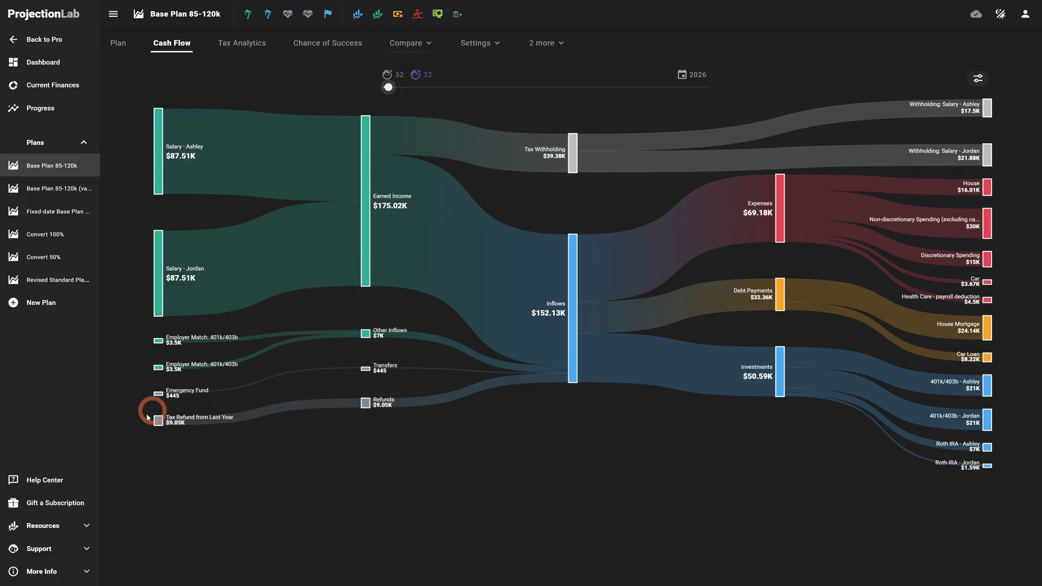
left_click(605, 422)
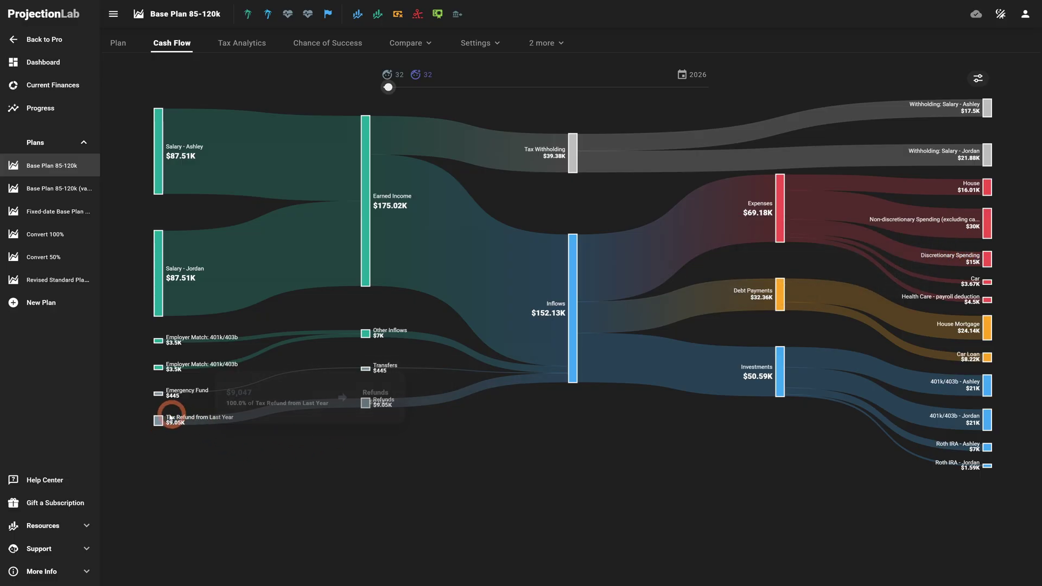
mouse_move(167, 426)
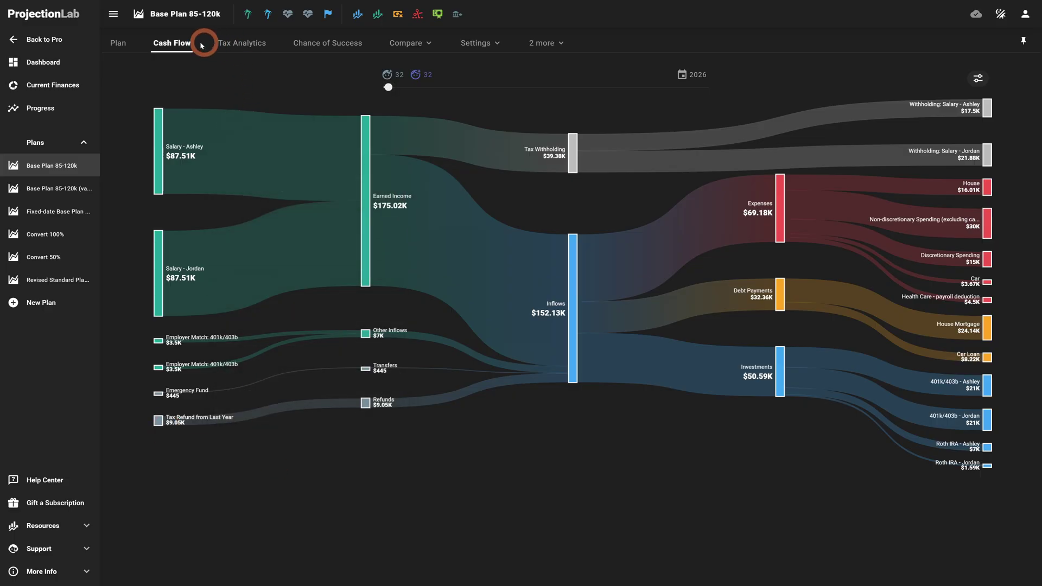
Examine the 2025 income bars and the Effective Brackets for each income type in Tax Analytics
left_click(236, 46)
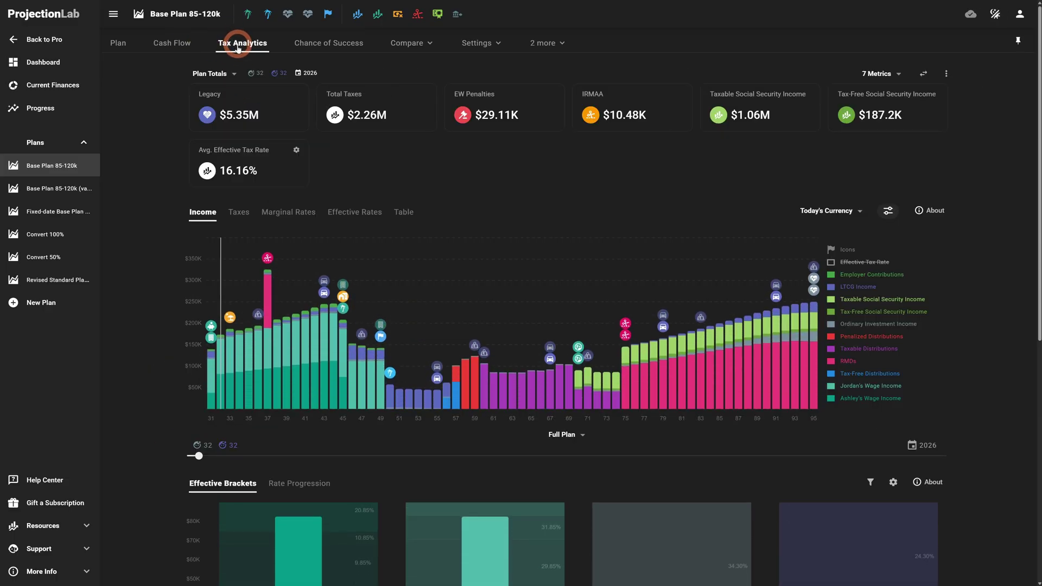
left_click(210, 362)
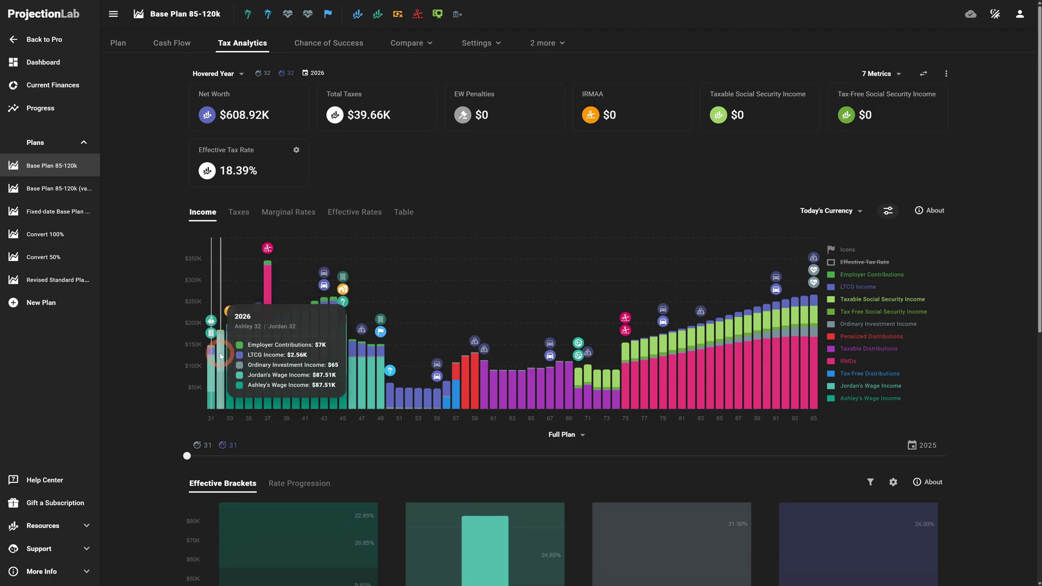
scroll(372, 365, "down", 2)
scroll(749, 415, "down", 2)
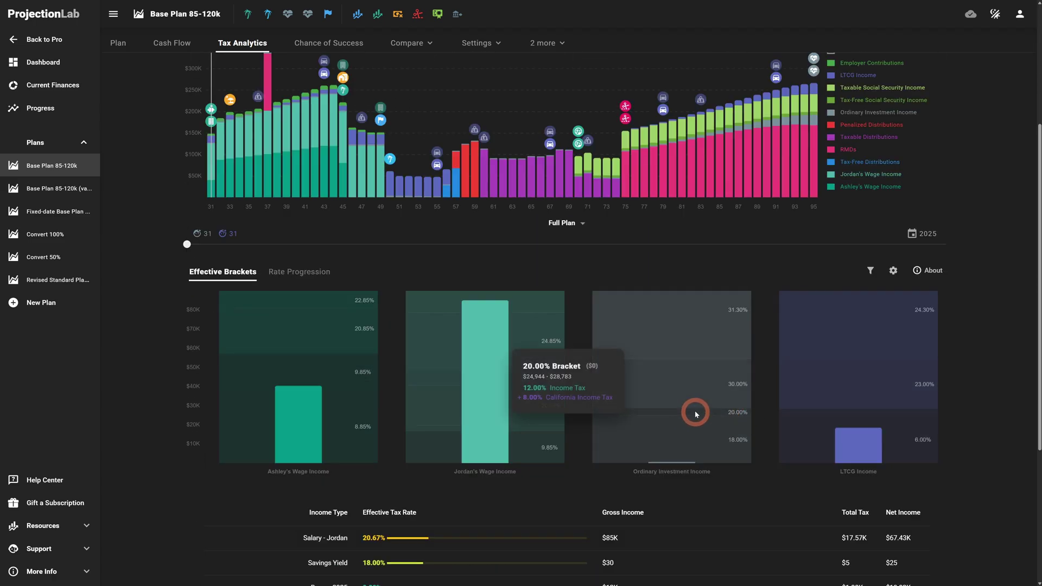
scroll(695, 410, "up", 4)
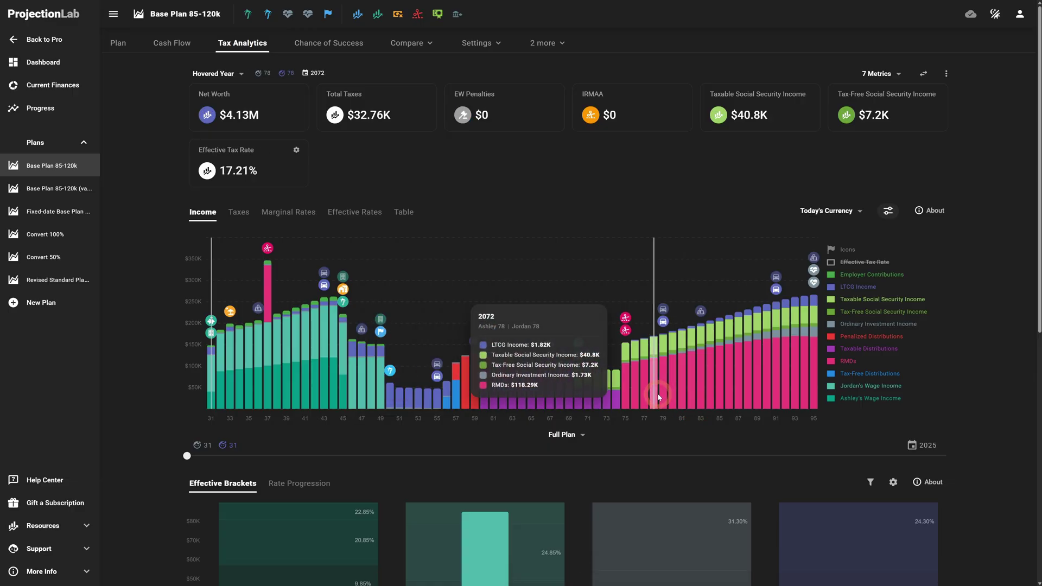
Review the Base Plan's 2025 Change in Net Worth breakdown and the milestones along its Net Worth chart
left_click(115, 43)
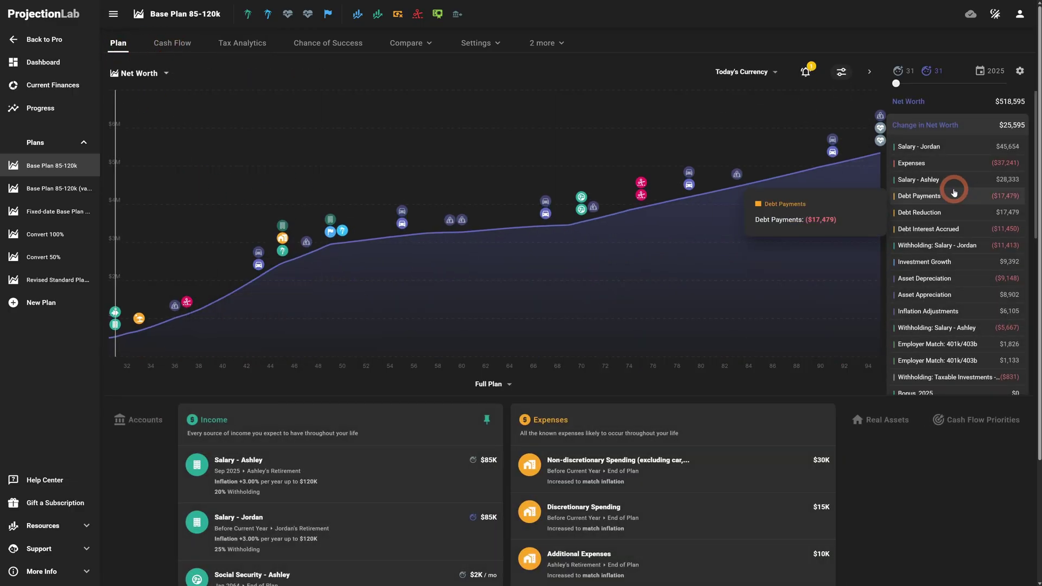
scroll(961, 179, "down", 1)
scroll(961, 179, "up", 1)
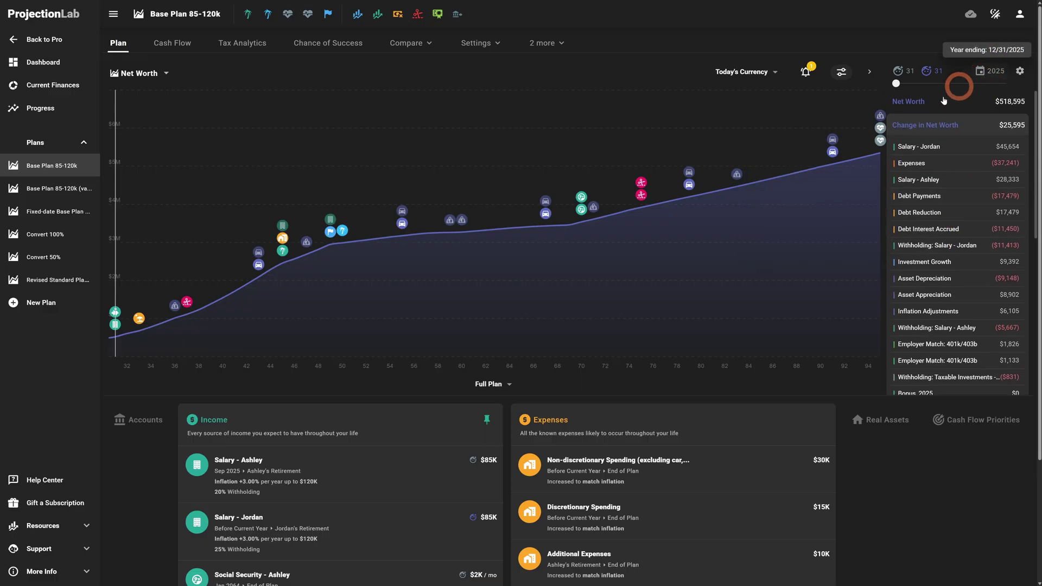
mouse_move(967, 185)
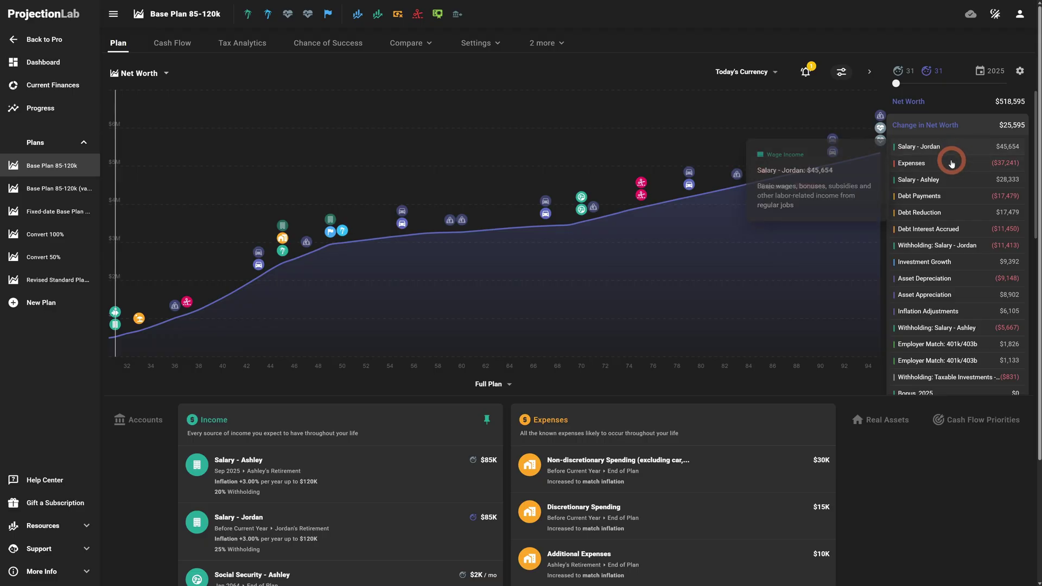
scroll(952, 163, "down", 2)
scroll(952, 162, "down", 3)
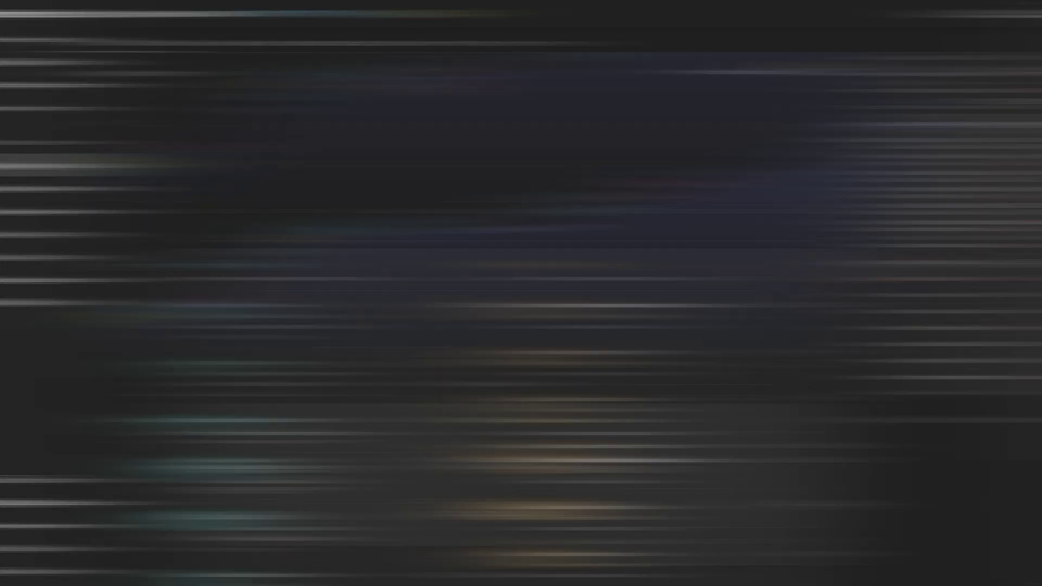
left_click(415, 72)
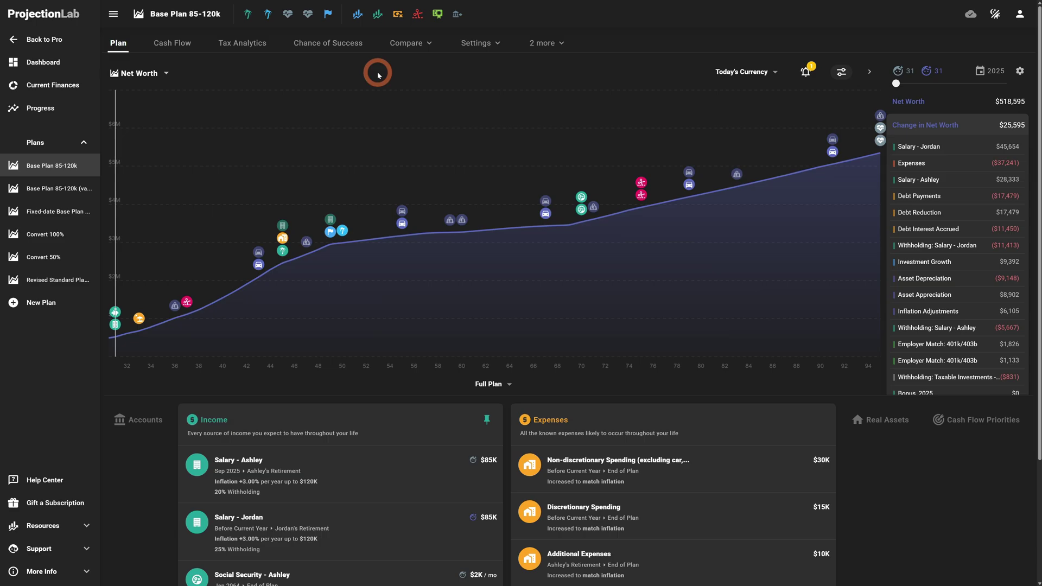
mouse_move(320, 231)
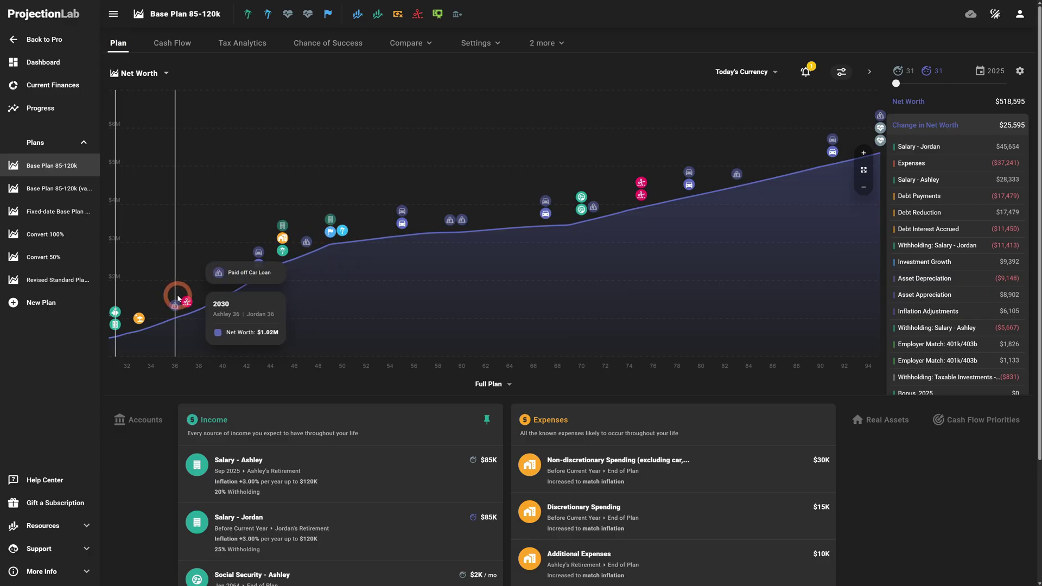
Open Fixed-date Base Plan 85-120k, check its Starting Conditions, and return to its plan view
left_click(31, 215)
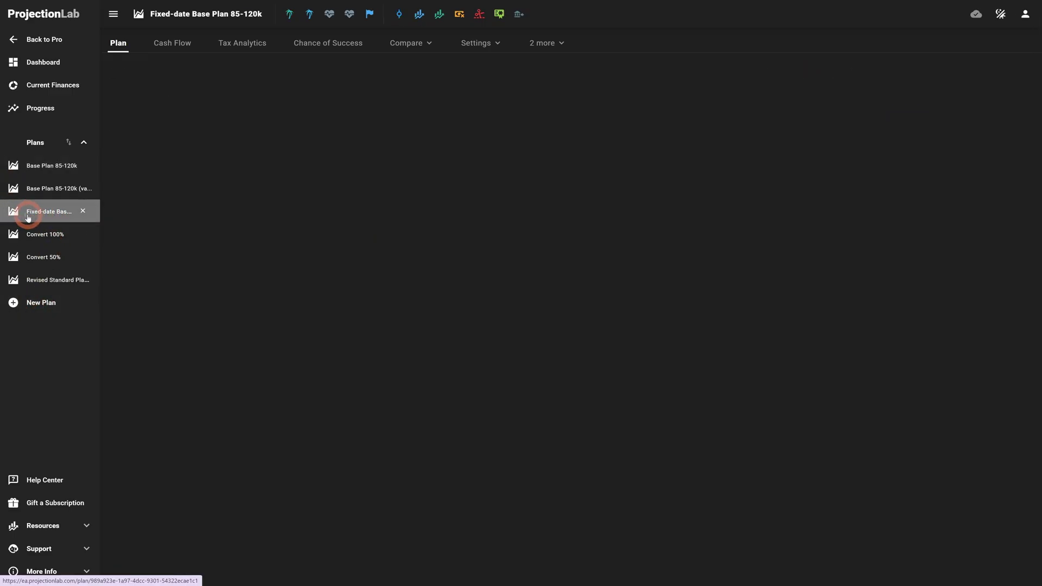
left_click(399, 17)
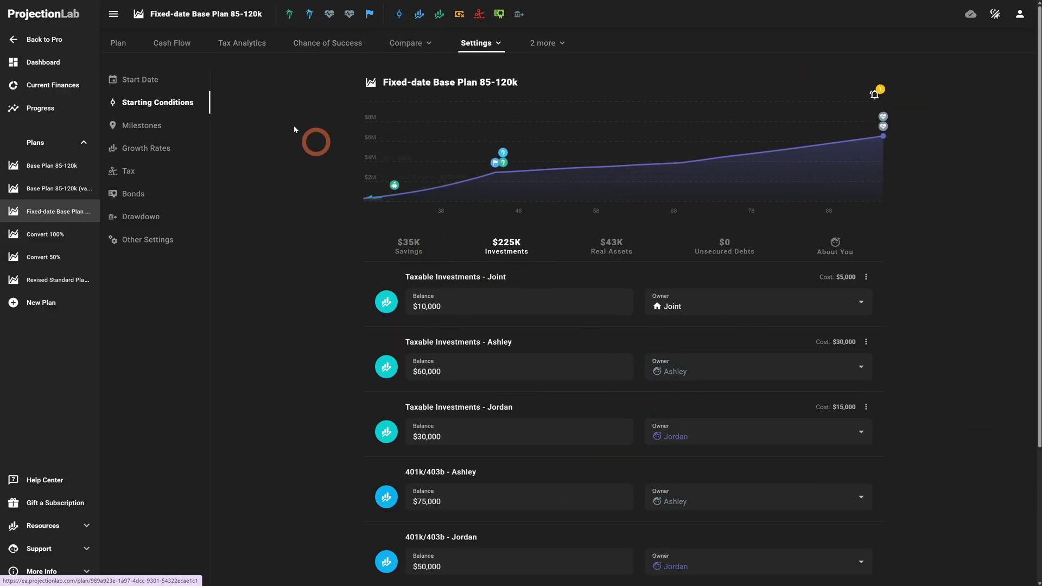
left_click(117, 43)
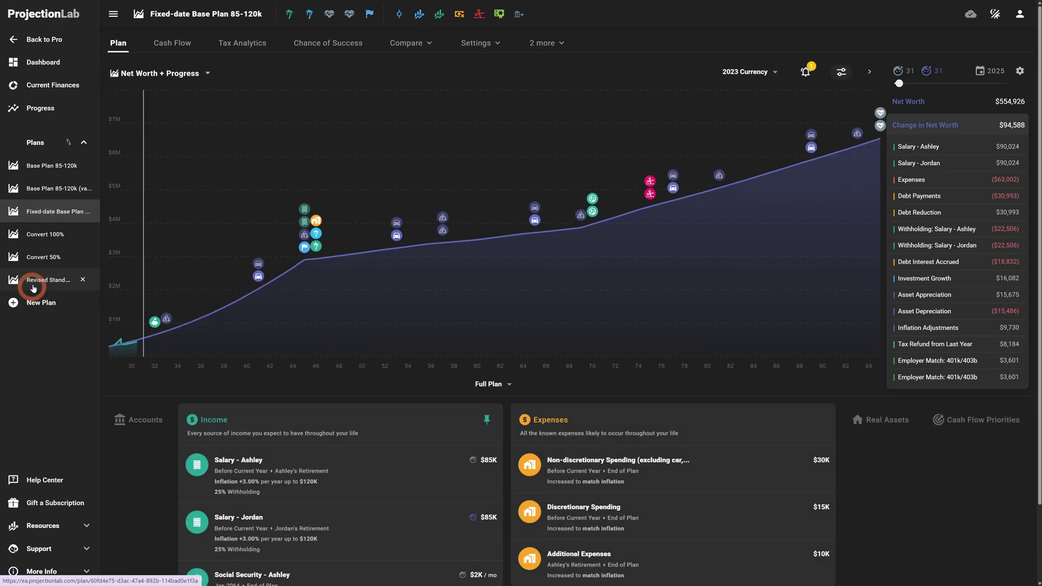
Start creating a new plan as a copy of Fixed-date Base Plan 85-120k
left_click(36, 303)
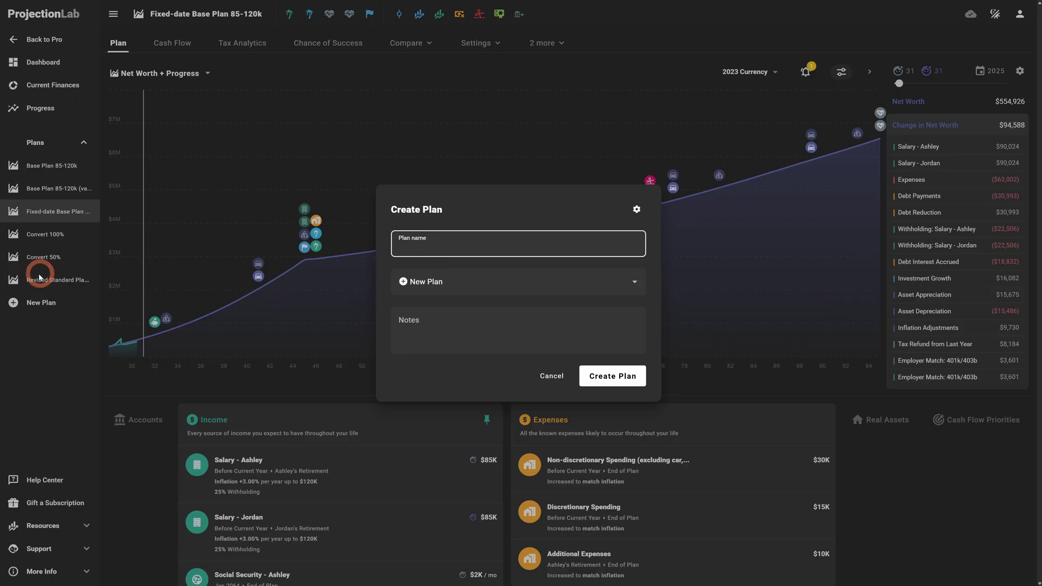
left_click(461, 282)
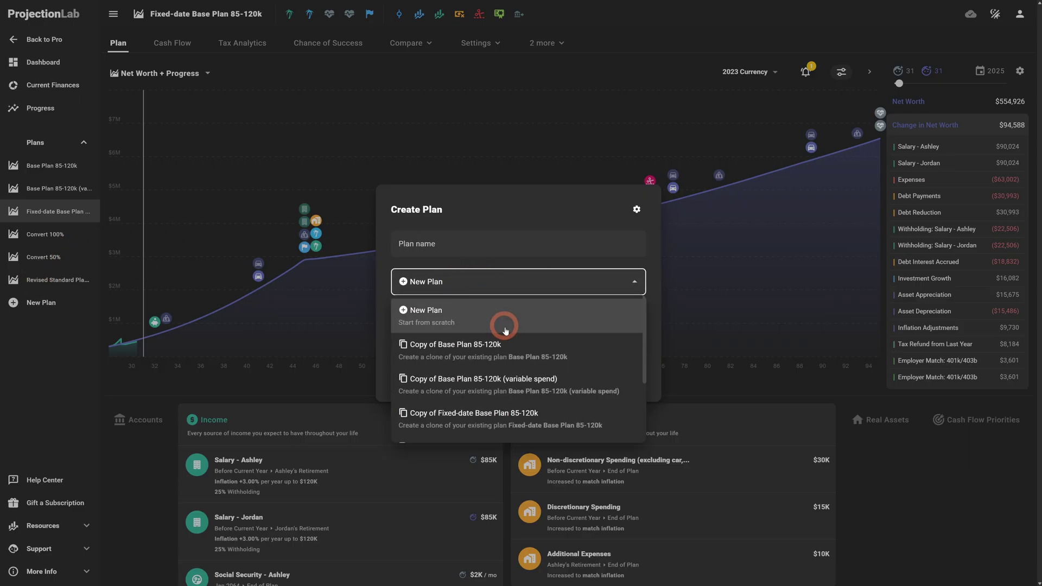
scroll(439, 352, "down", 1)
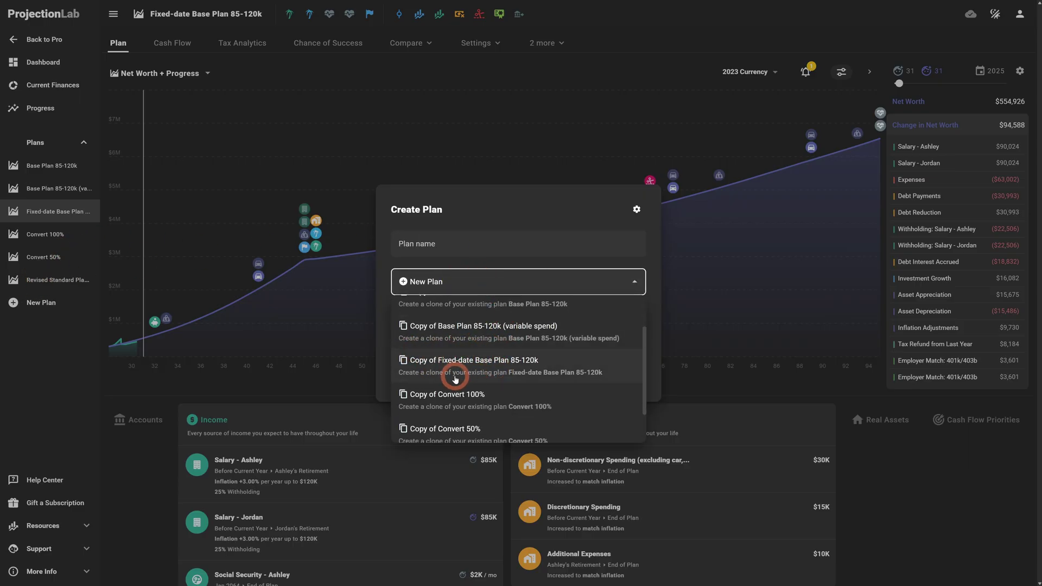
left_click(417, 368)
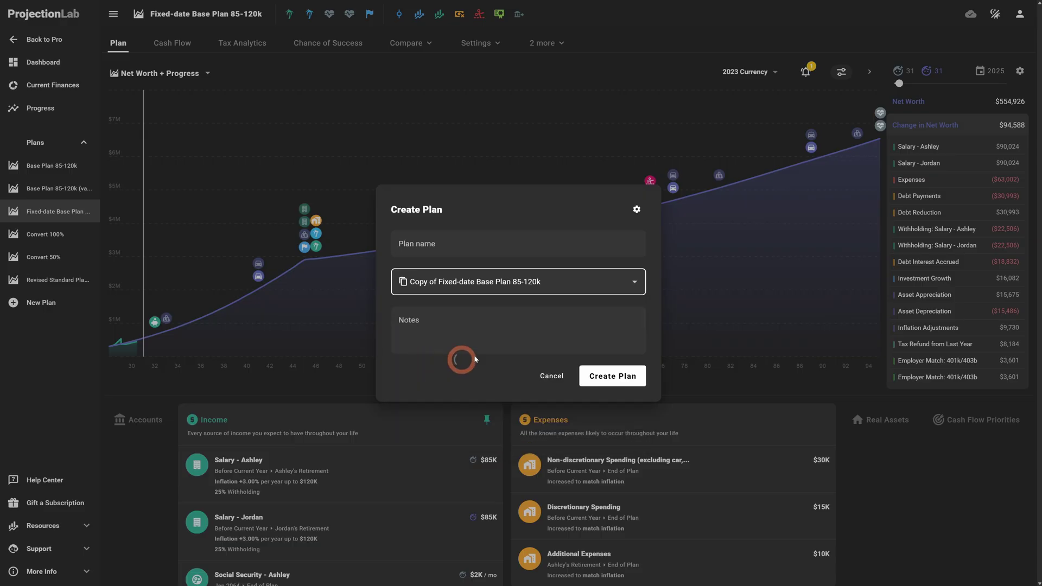
Set the copied plan's Start Date to Now and its Starting Conditions to Today, and discard the plan
left_click(637, 210)
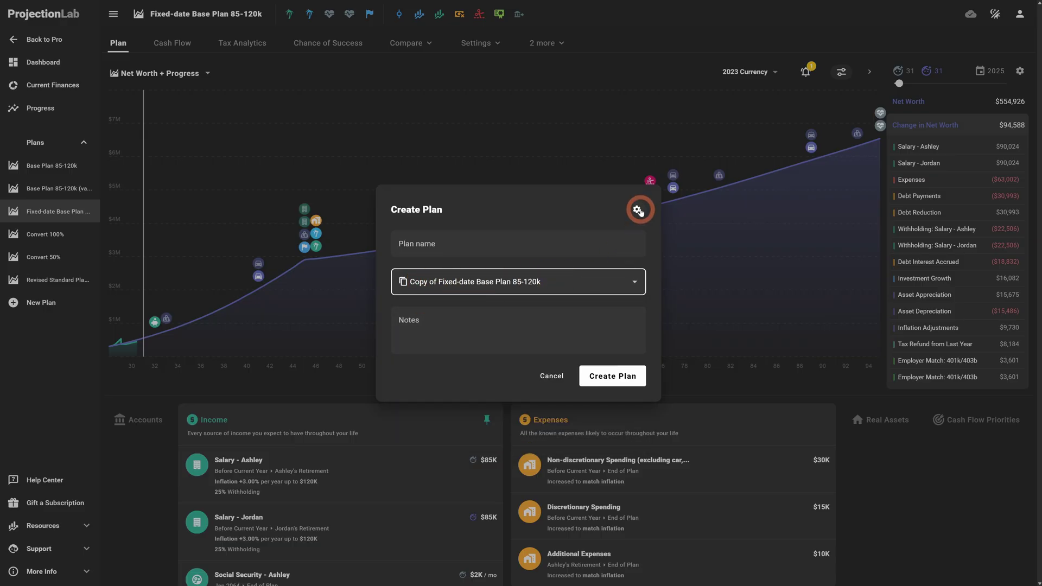
left_click(671, 235)
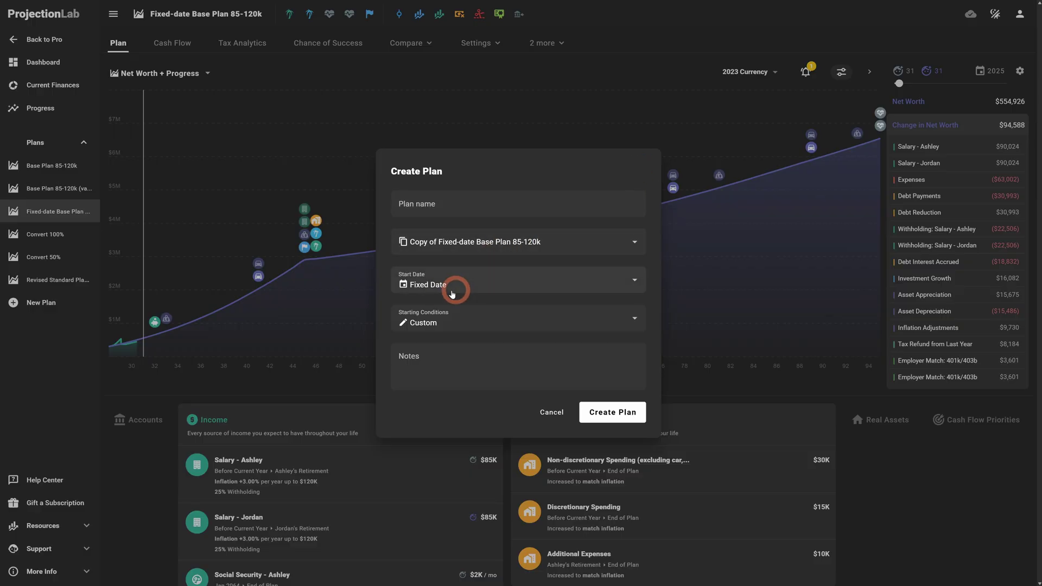
left_click(489, 286)
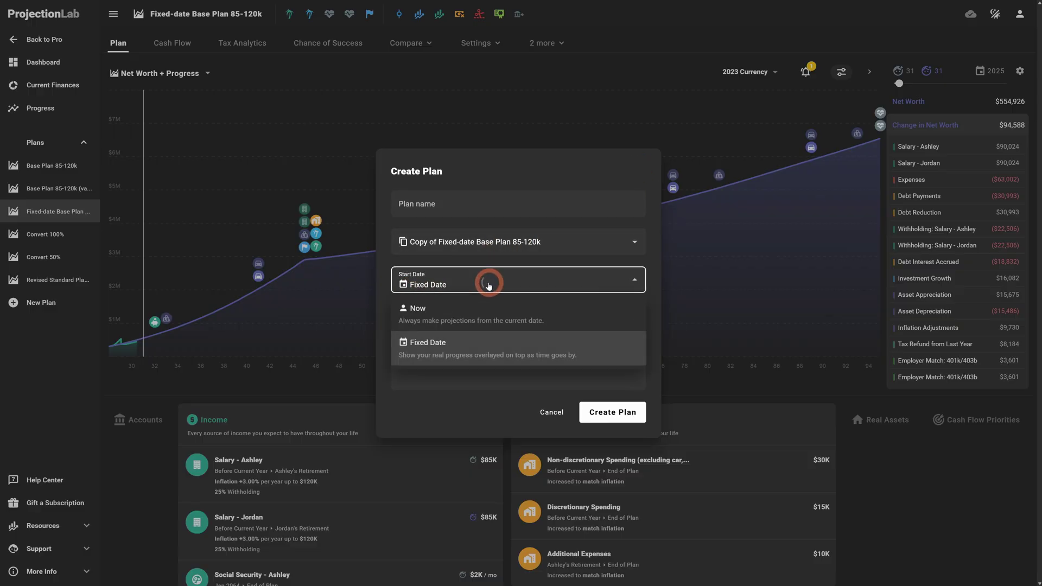
left_click(460, 315)
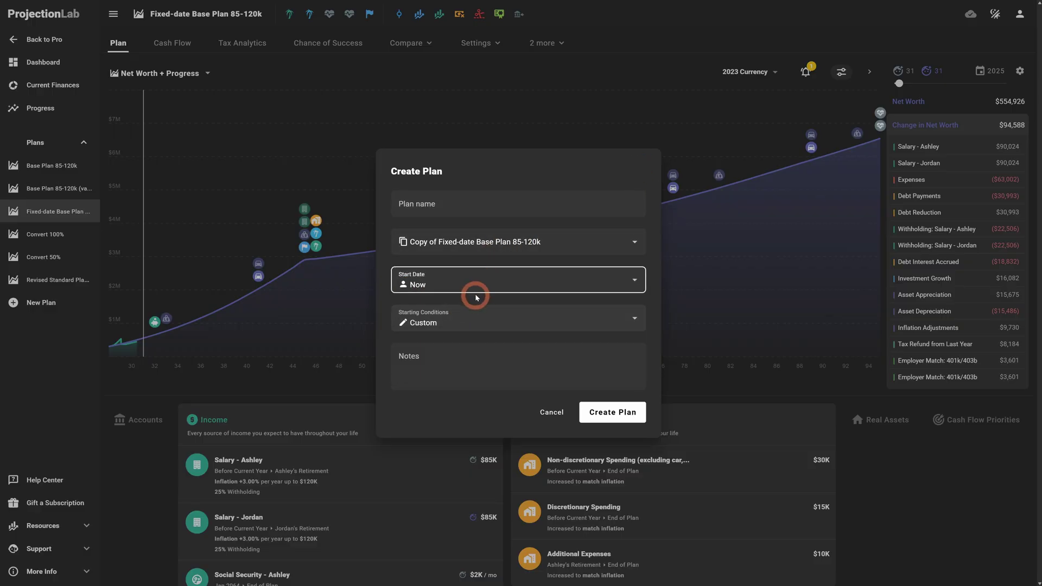
left_click(489, 319)
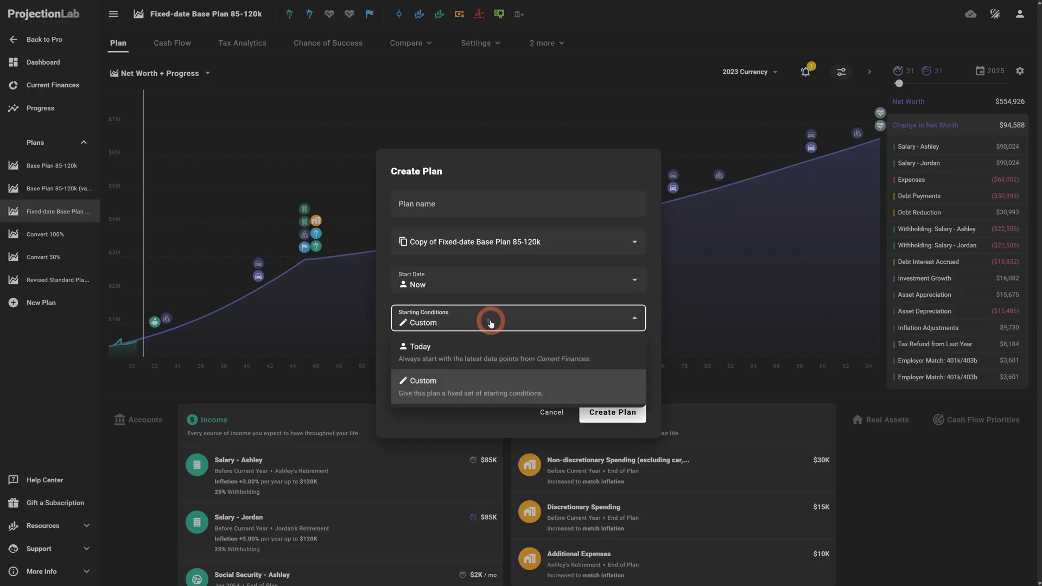
left_click(489, 354)
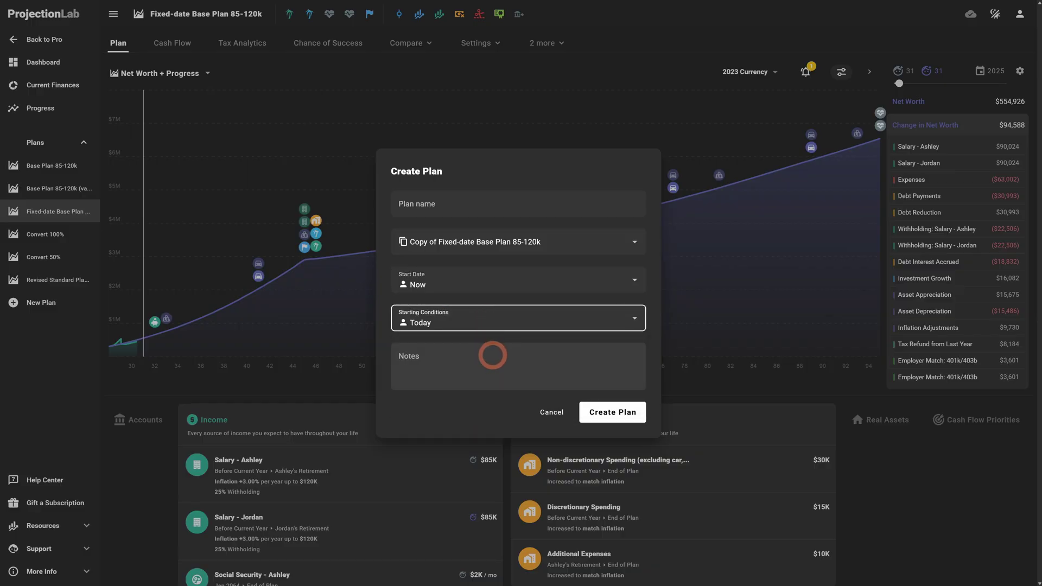
left_click(449, 202)
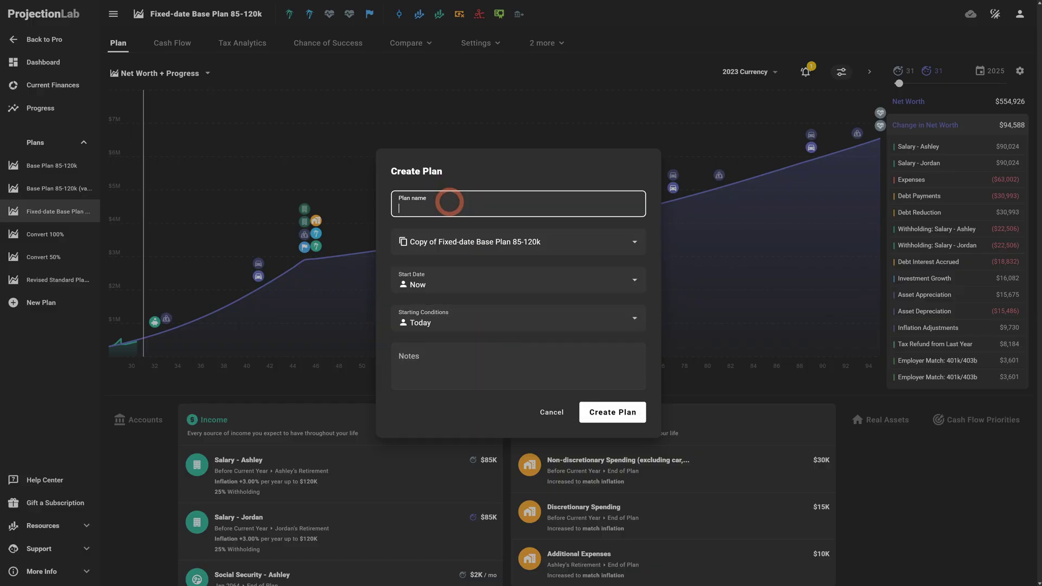
left_click(558, 414)
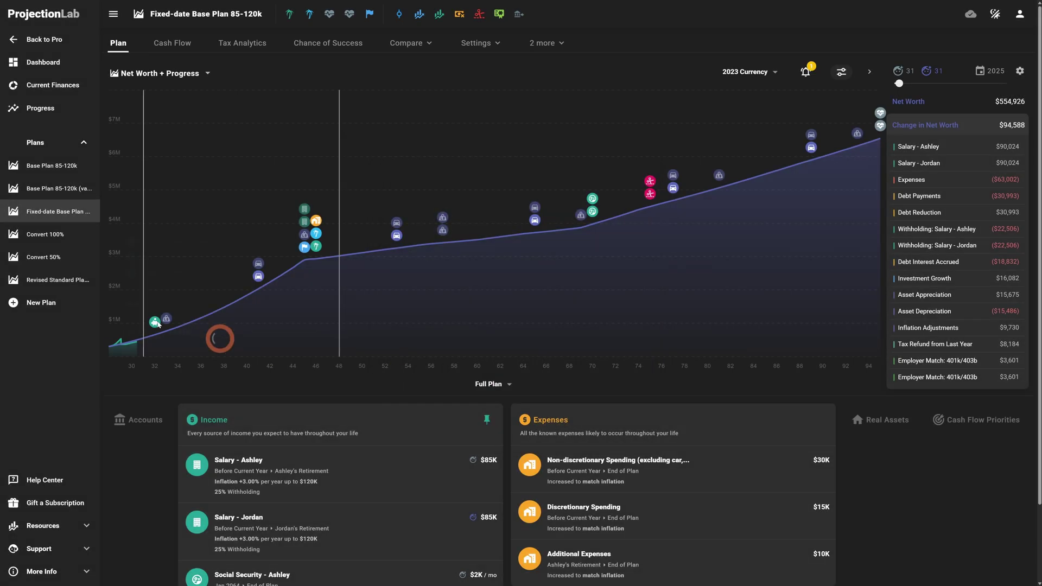
Review the chart, income and expenses of Revised Standard Plan from Fixed-date, and return to Base Plan 85-120k
left_click(46, 280)
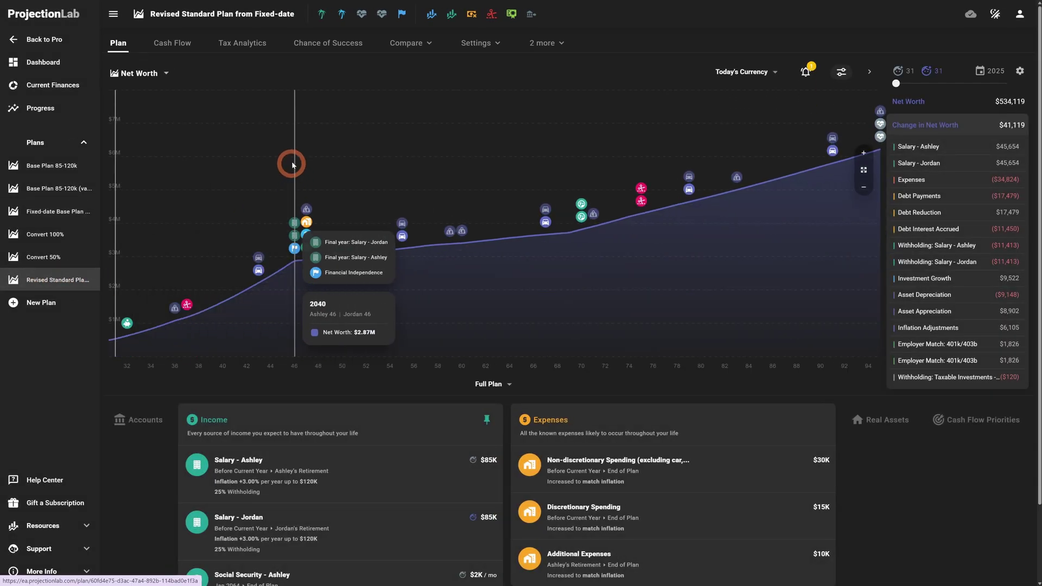
scroll(239, 255, "down", 2)
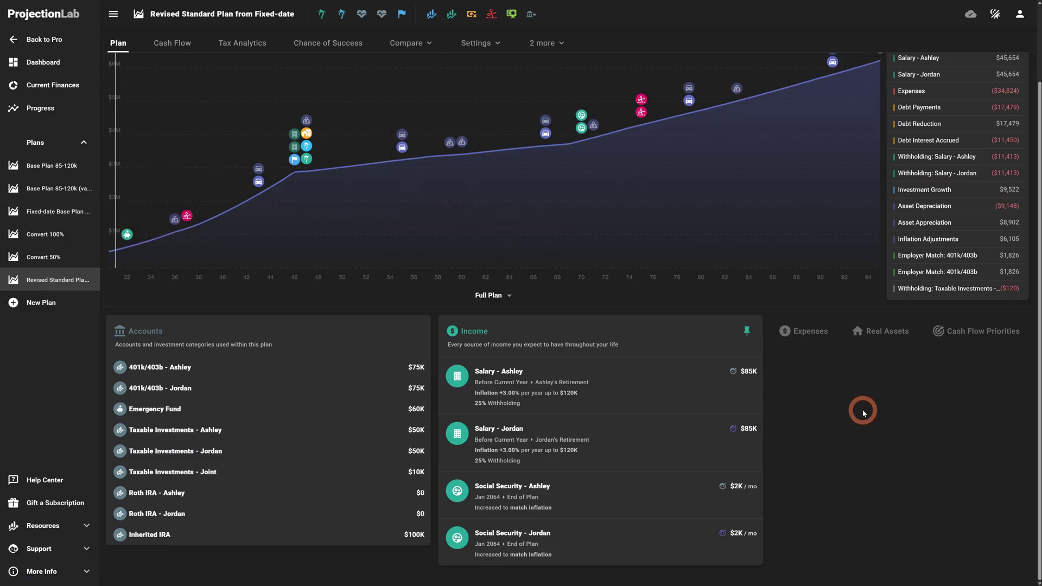
left_click(804, 332)
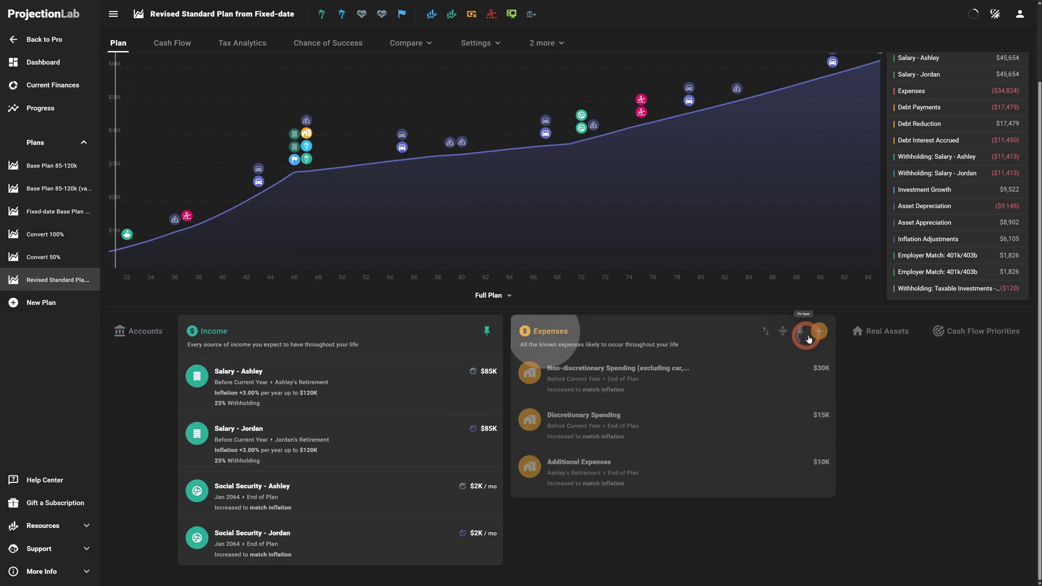
left_click(52, 166)
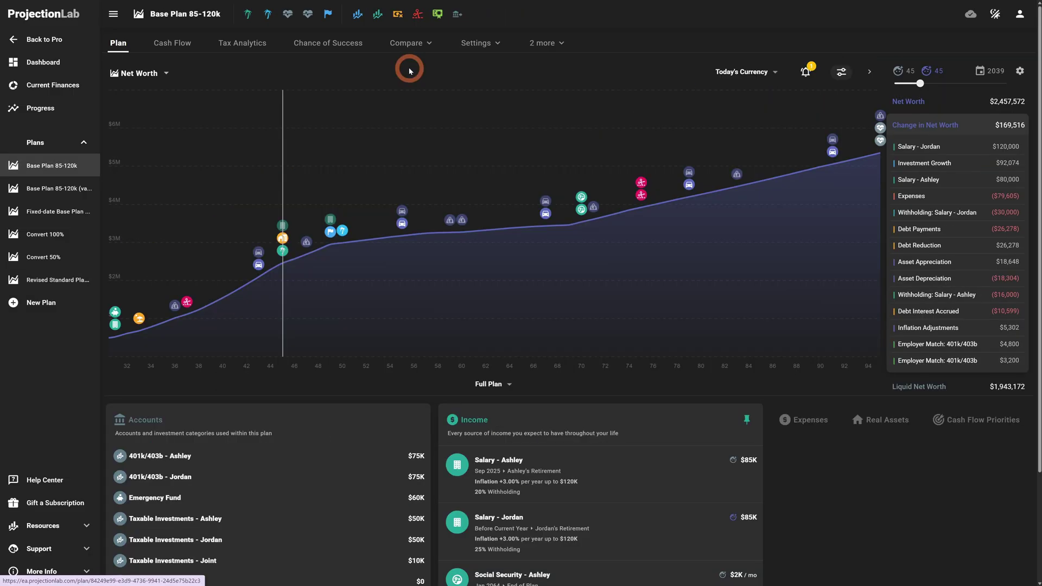